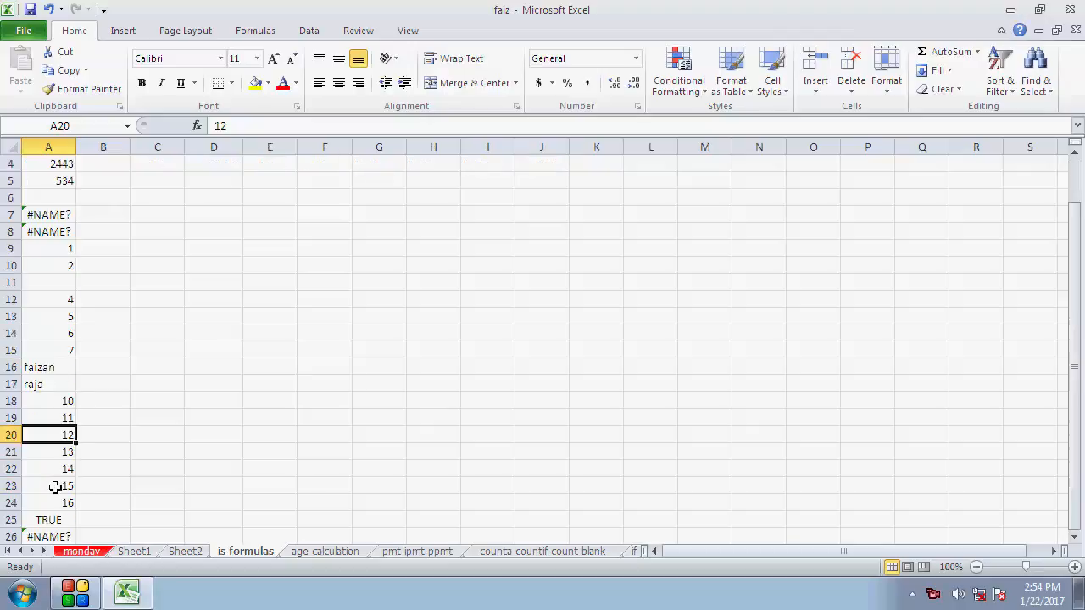
Step: Clear the values 13 and 14 from A21:A22 and move the remaining entries in A23:A26 up to start at A21
{"action": "left_click", "coordinate": [67, 456]}
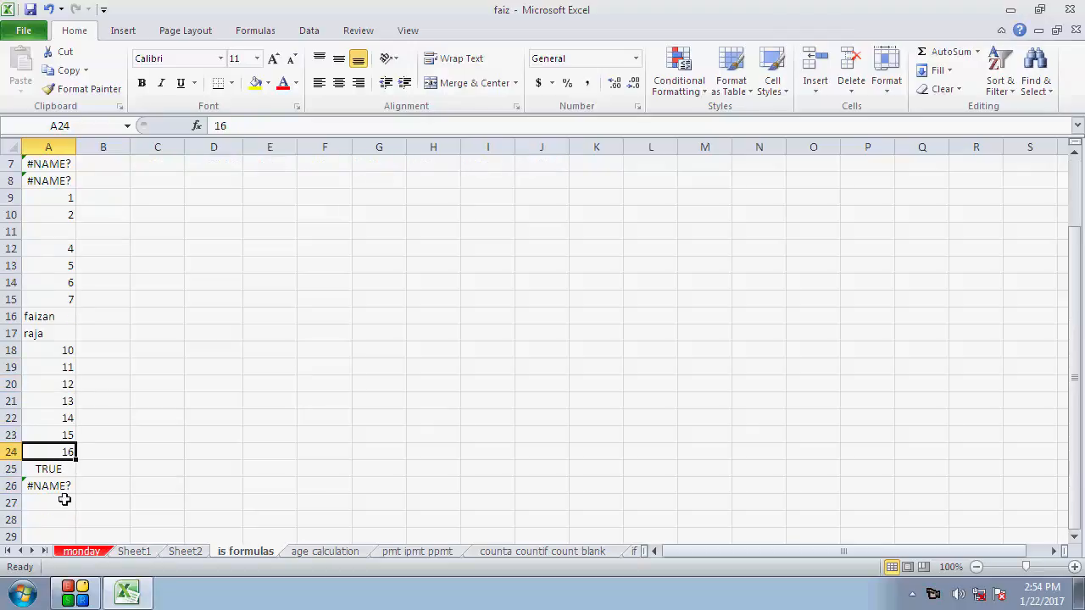
{"action": "scroll", "coordinate": [53, 416], "scroll_direction": "up", "scroll_amount": 1}
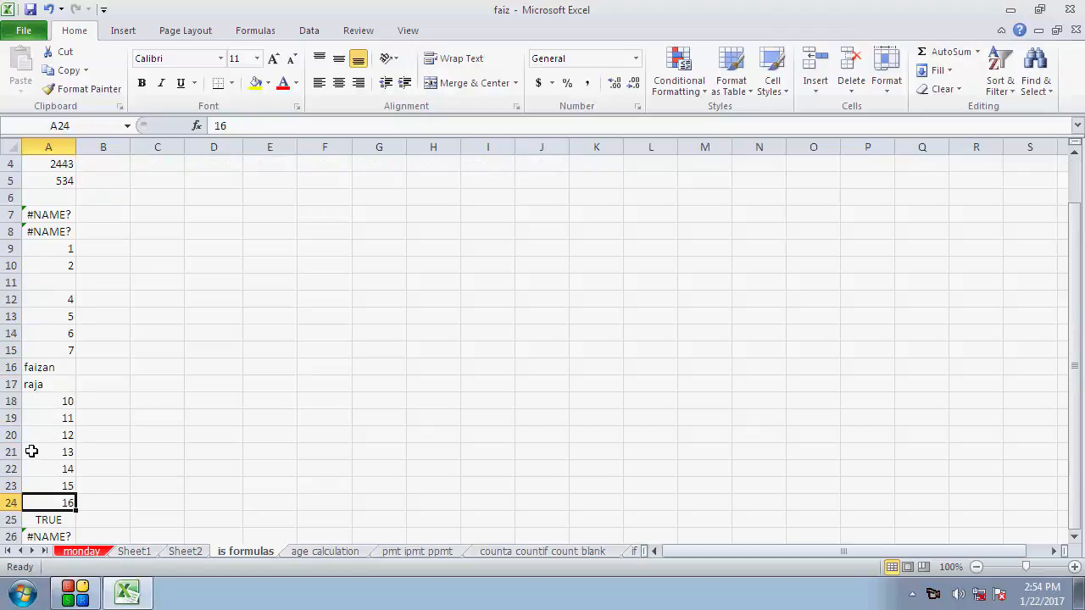
{"action": "left_click_drag", "start_coordinate": [29, 451], "coordinate": [61, 485]}
{"action": "key", "text": "Delete"}
{"action": "scroll", "coordinate": [53, 467], "scroll_direction": "down", "scroll_amount": 1}
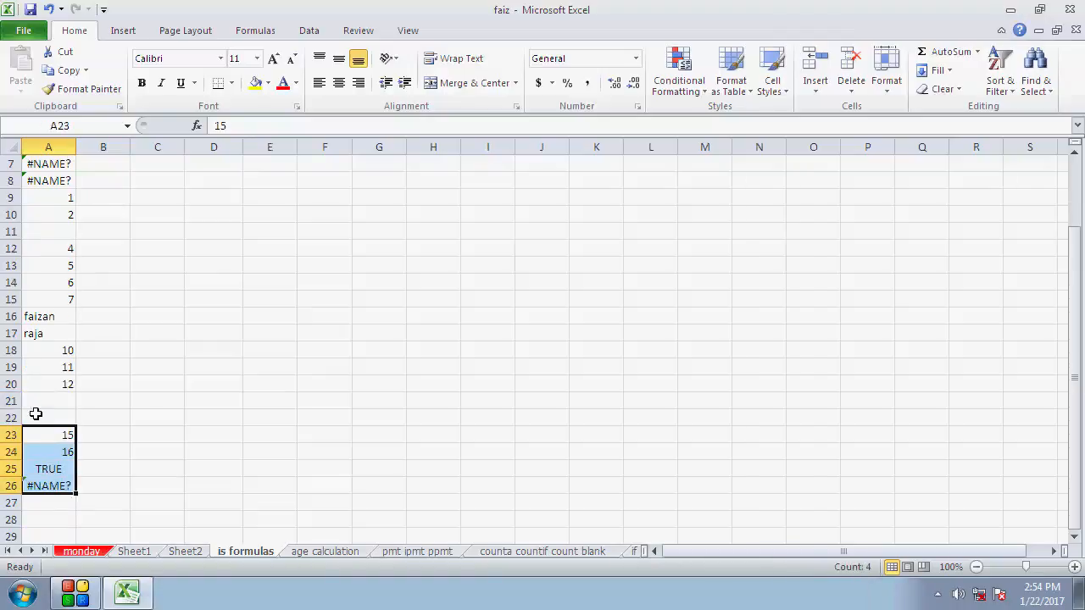
{"action": "left_click_drag", "start_coordinate": [39, 431], "coordinate": [40, 411]}
{"action": "left_click", "coordinate": [158, 399]}
Step: Enter the formula =ISTEXT(A2) in cell C2 under the "is text" heading
{"action": "scroll", "coordinate": [208, 303], "scroll_direction": "up", "scroll_amount": 1}
{"action": "scroll", "coordinate": [208, 304], "scroll_direction": "up", "scroll_amount": 1}
{"action": "scroll", "coordinate": [210, 301], "scroll_direction": "down", "scroll_amount": 2}
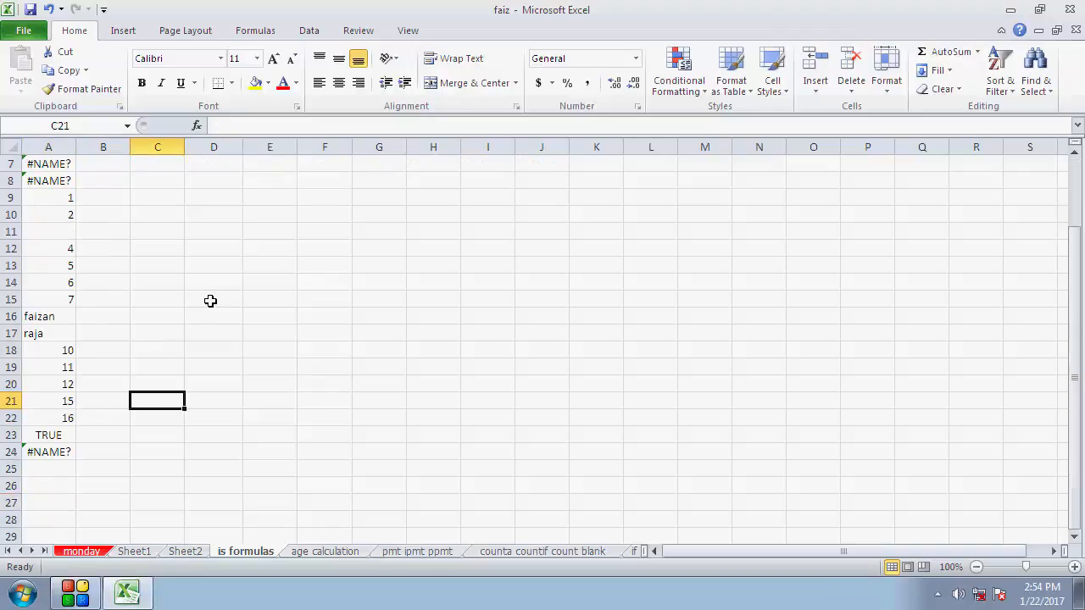
{"action": "scroll", "coordinate": [211, 306], "scroll_direction": "up", "scroll_amount": 2}
{"action": "left_click", "coordinate": [156, 182]}
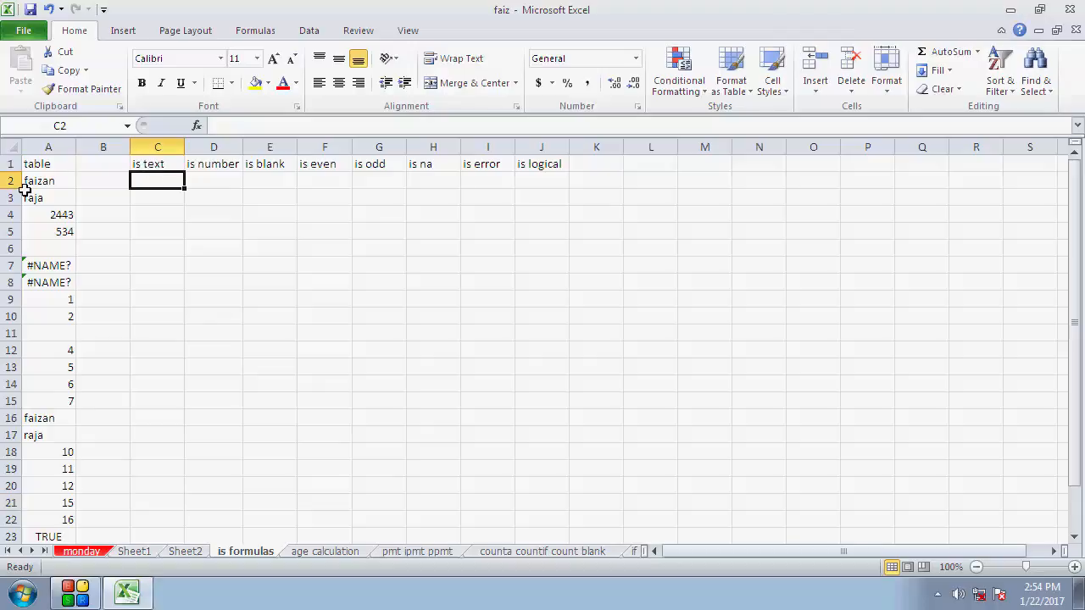
{"action": "left_click_drag", "start_coordinate": [40, 169], "coordinate": [27, 501]}
{"action": "left_click", "coordinate": [145, 181]}
{"action": "type", "text": "="}
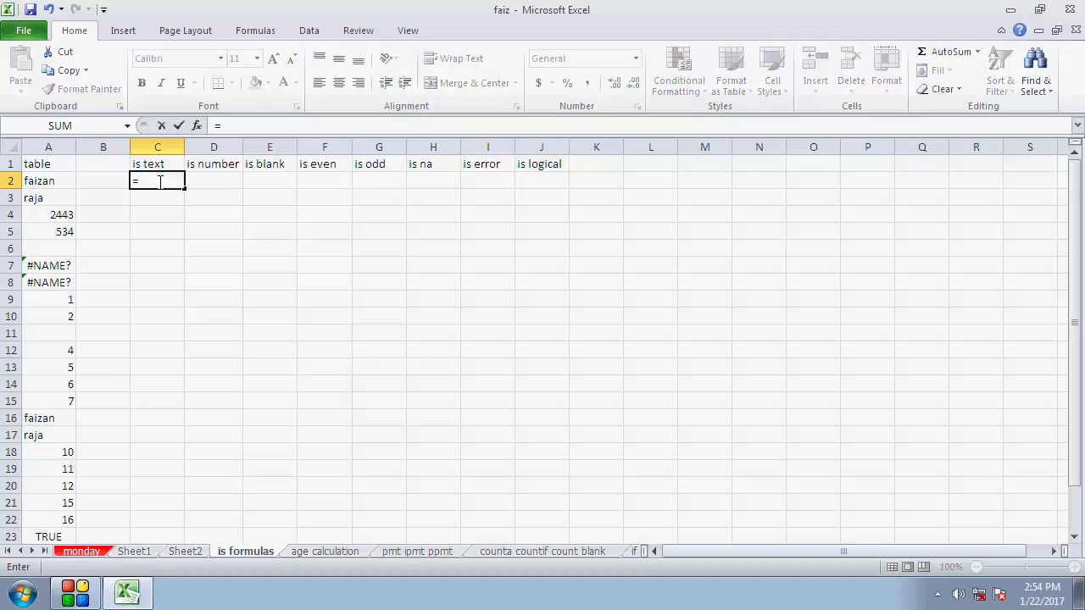
{"action": "type", "text": "is"}
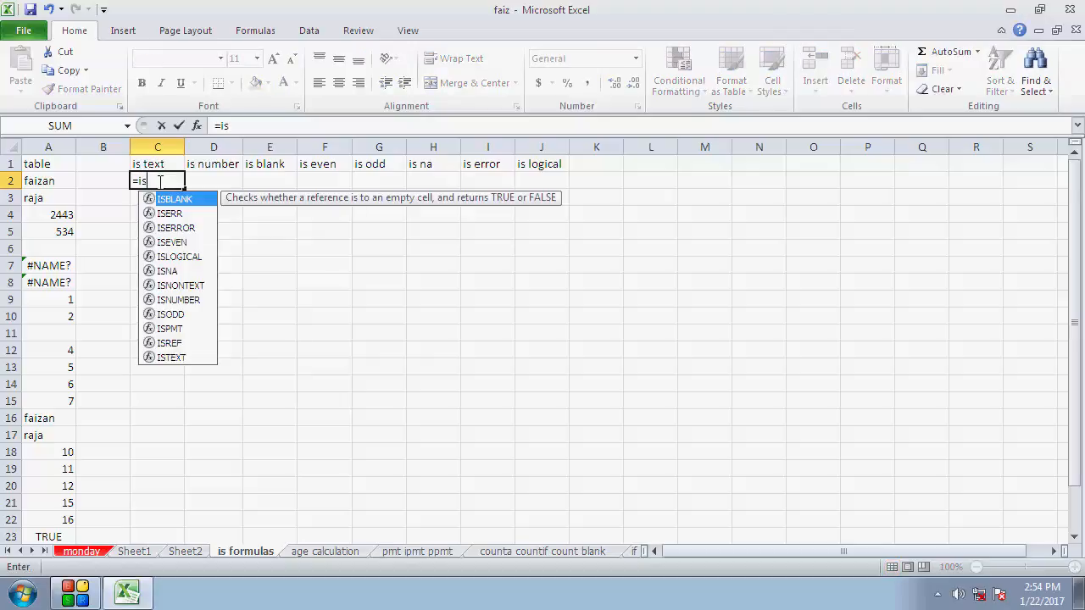
{"action": "type", "text": "te"}
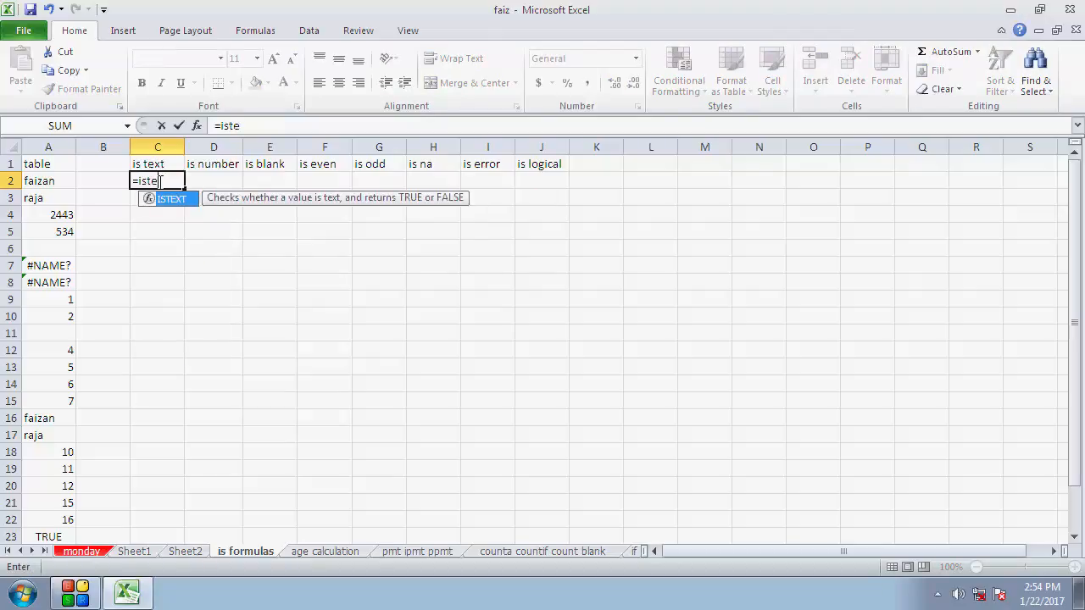
{"action": "type", "text": "xt("}
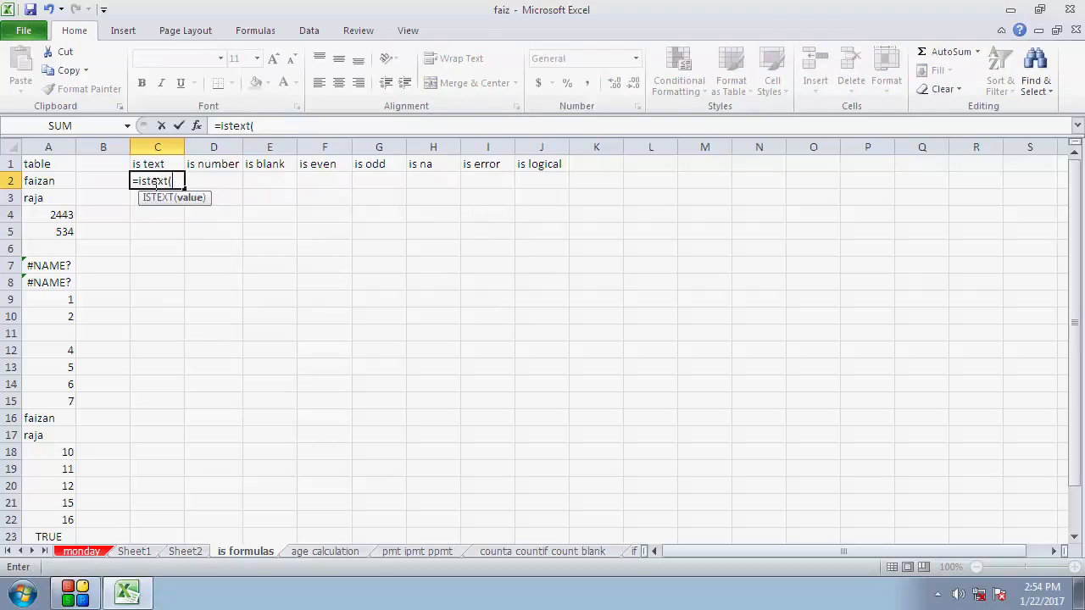
{"action": "left_click", "coordinate": [42, 181]}
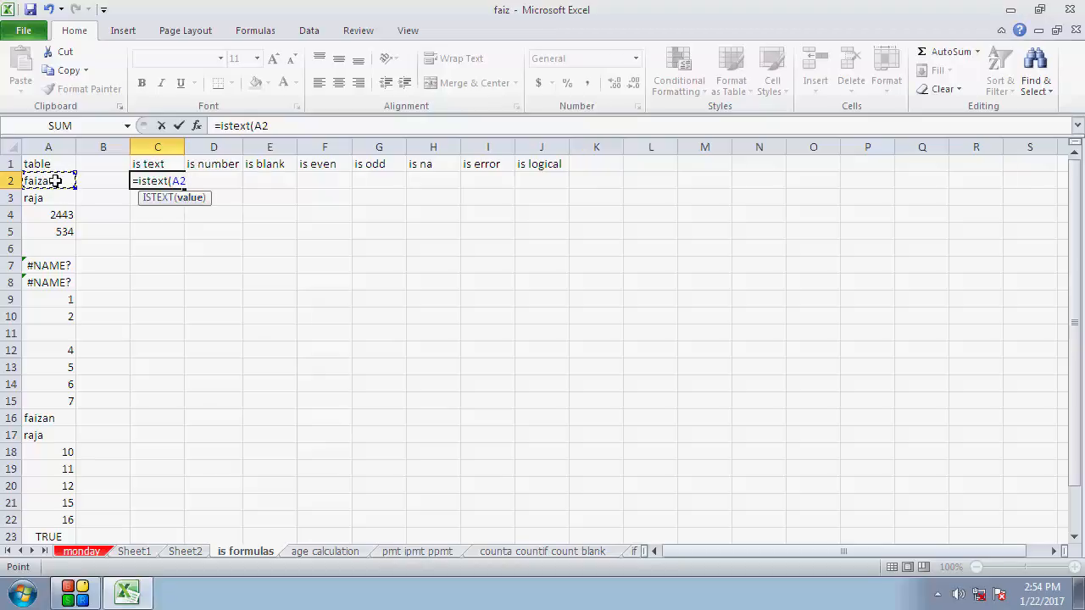
{"action": "type", "text": ")"}
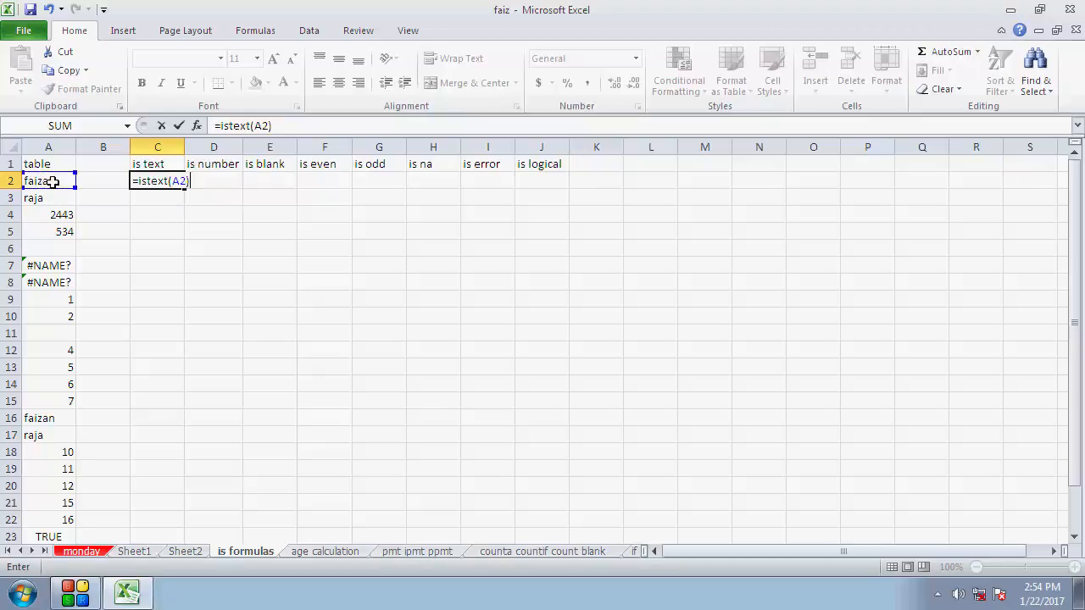
{"action": "key", "text": "Return"}
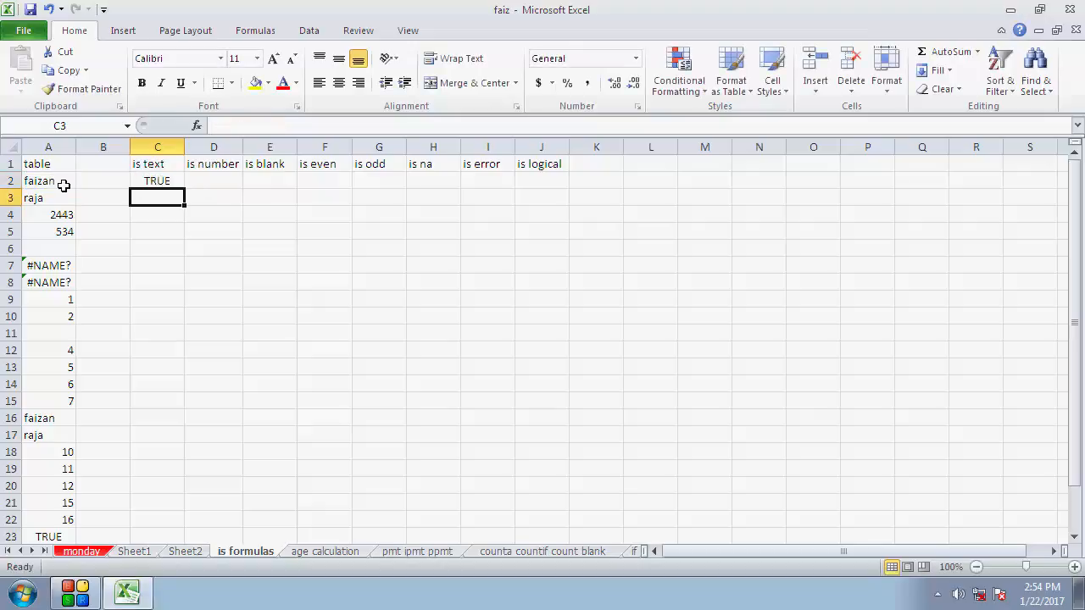
Step: Fill the ISTEXT formula from C2 down column C to row 24, alongside the last table entry
{"action": "left_click", "coordinate": [156, 181]}
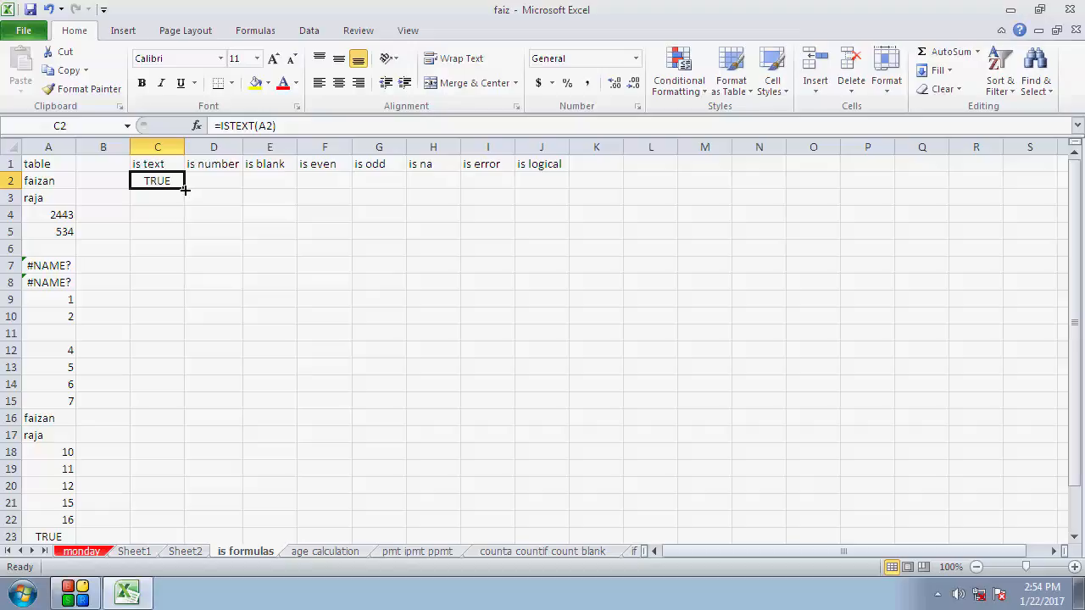
{"action": "left_click_drag", "start_coordinate": [184, 190], "coordinate": [142, 471]}
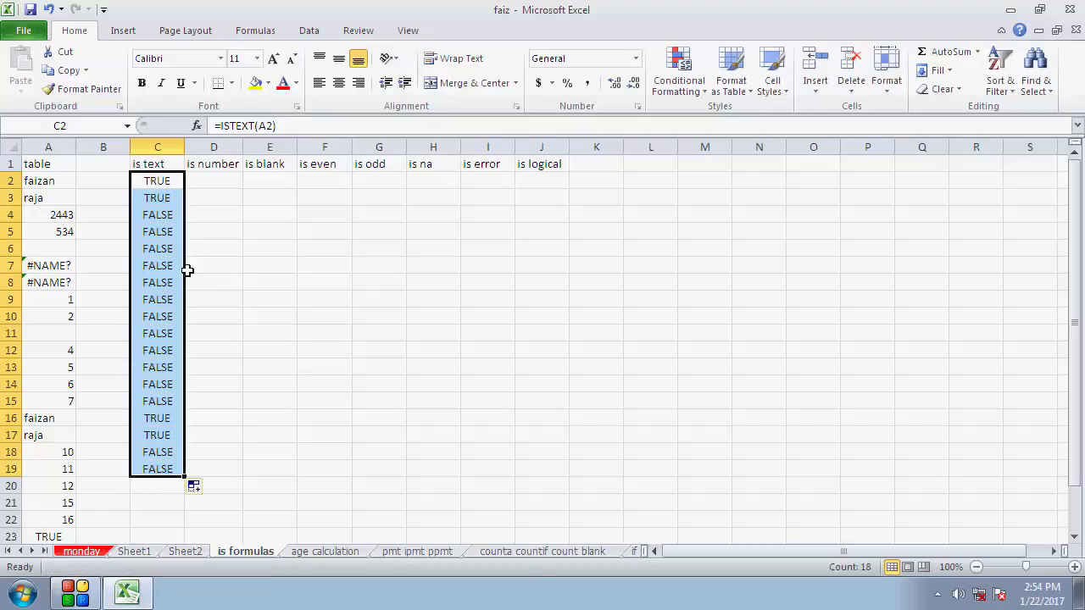
{"action": "left_click_drag", "start_coordinate": [161, 234], "coordinate": [176, 400]}
{"action": "left_click", "coordinate": [169, 416]}
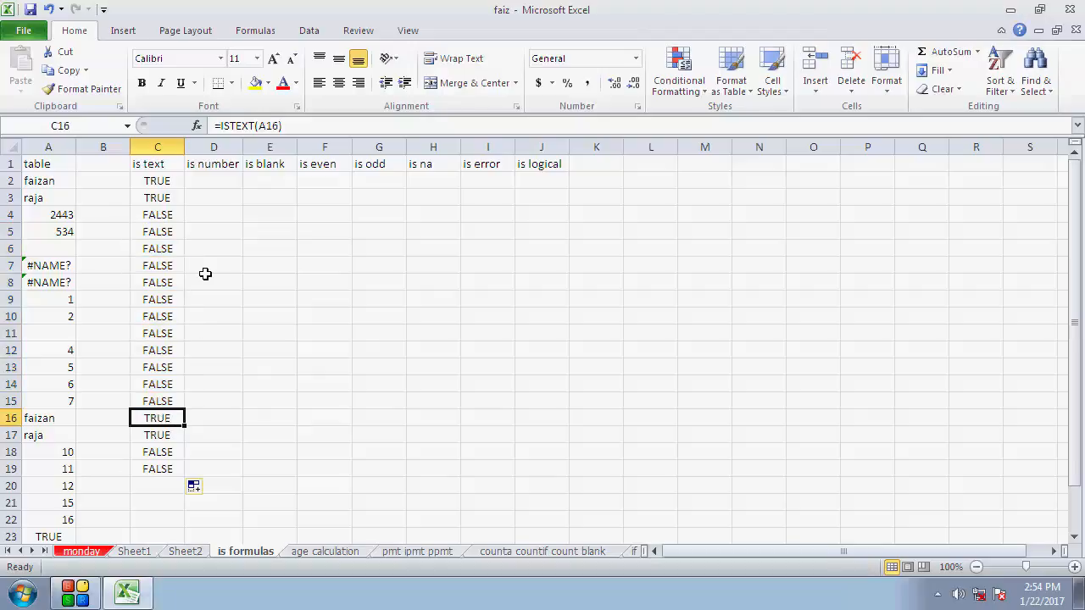
{"action": "scroll", "coordinate": [205, 274], "scroll_direction": "down", "scroll_amount": 2}
{"action": "left_click", "coordinate": [178, 369]}
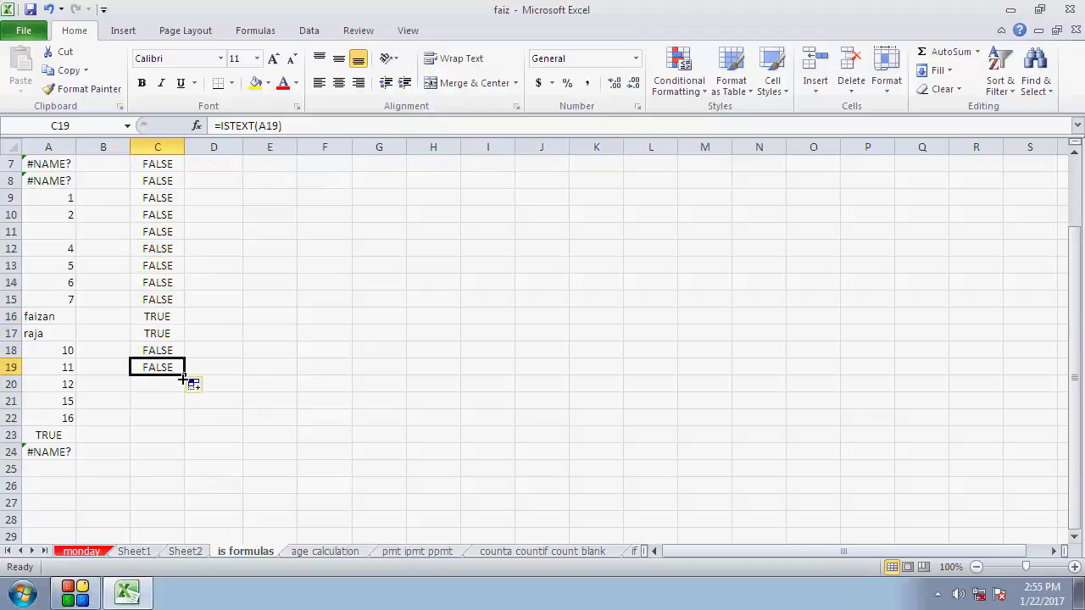
{"action": "left_click_drag", "start_coordinate": [183, 379], "coordinate": [179, 456]}
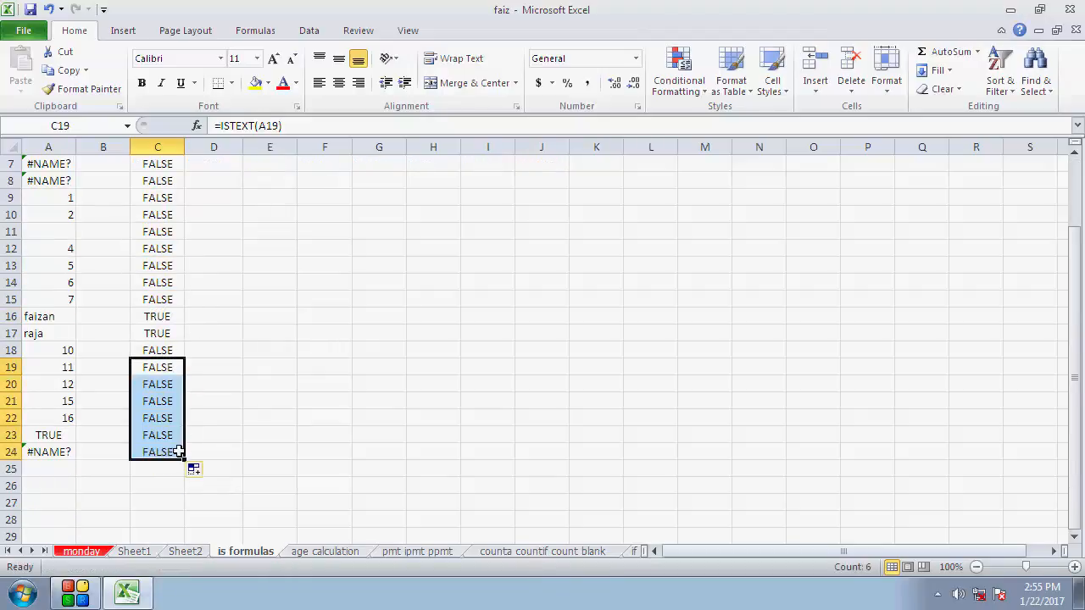
{"action": "left_click", "coordinate": [239, 394]}
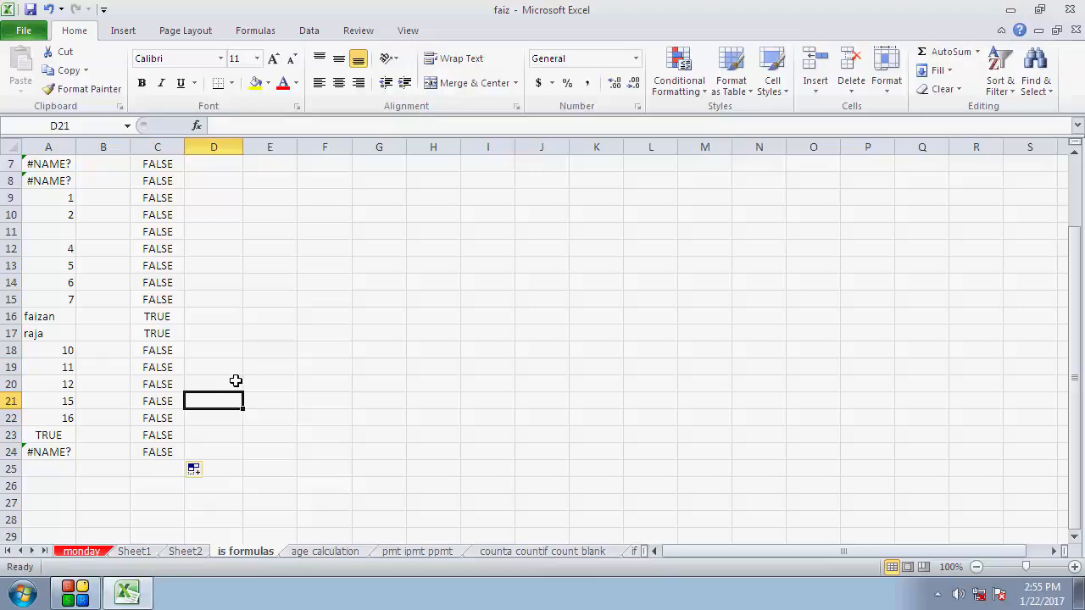
Step: Check the ISTEXT results in C17, C16 and C3 against the matching entries in column A
{"action": "left_click", "coordinate": [162, 329]}
{"action": "left_click", "coordinate": [160, 316]}
{"action": "scroll", "coordinate": [165, 283], "scroll_direction": "up", "scroll_amount": 2}
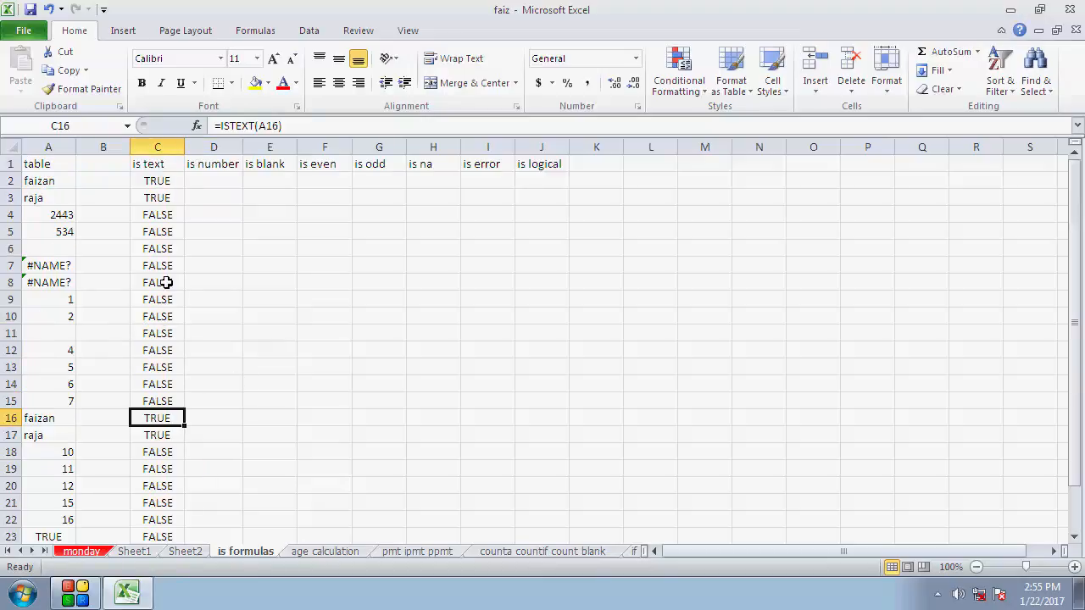
{"action": "left_click", "coordinate": [161, 197]}
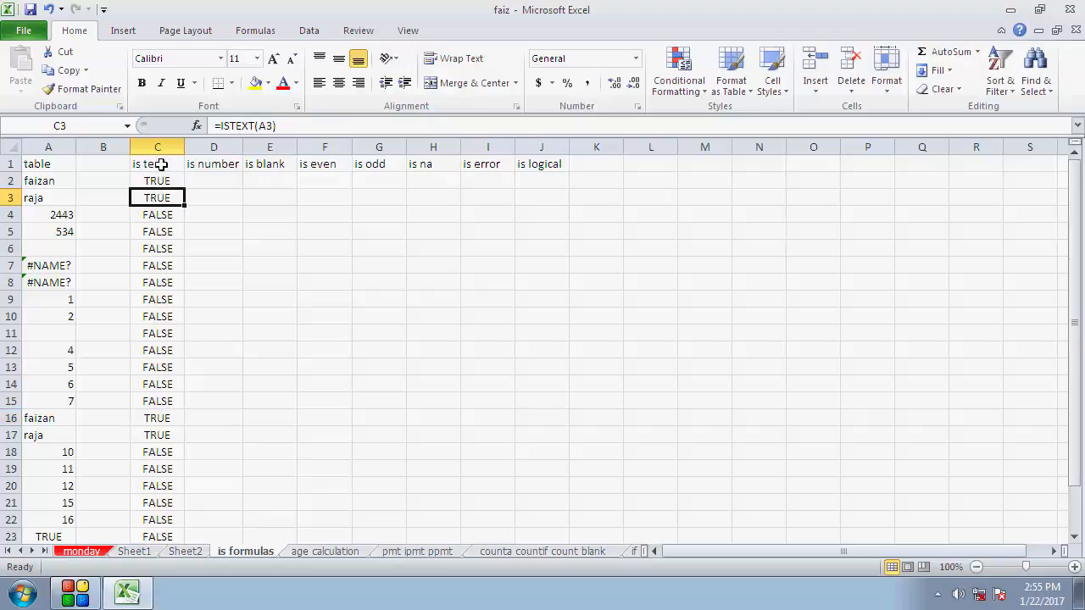
{"action": "left_click_drag", "start_coordinate": [150, 164], "coordinate": [150, 486]}
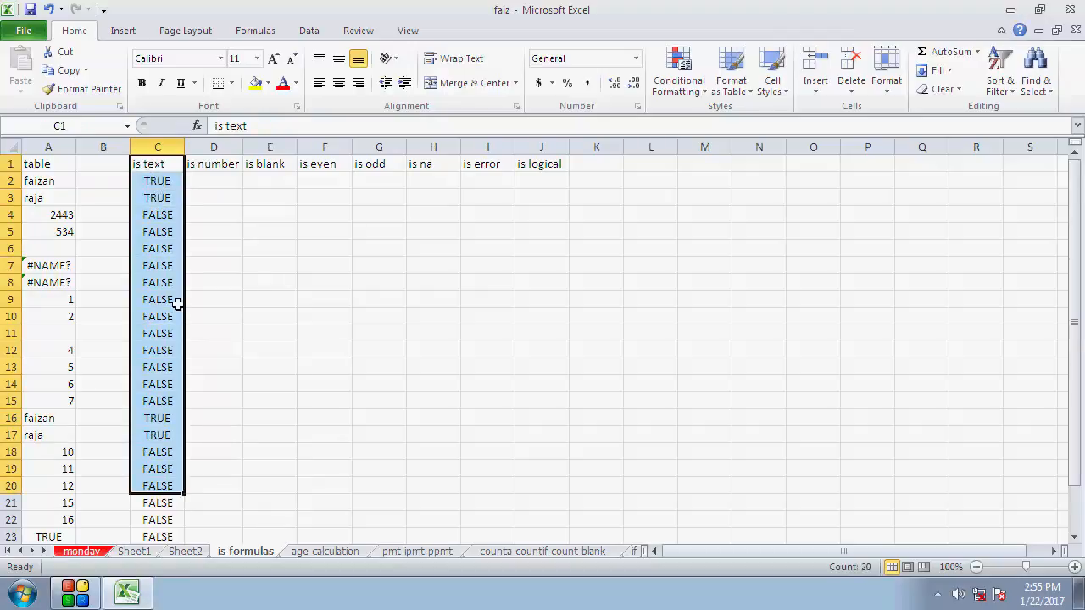
Step: Enter the test text "fsss" in the blank cell A6 and check the ISTEXT result in C6
{"action": "left_click", "coordinate": [49, 227]}
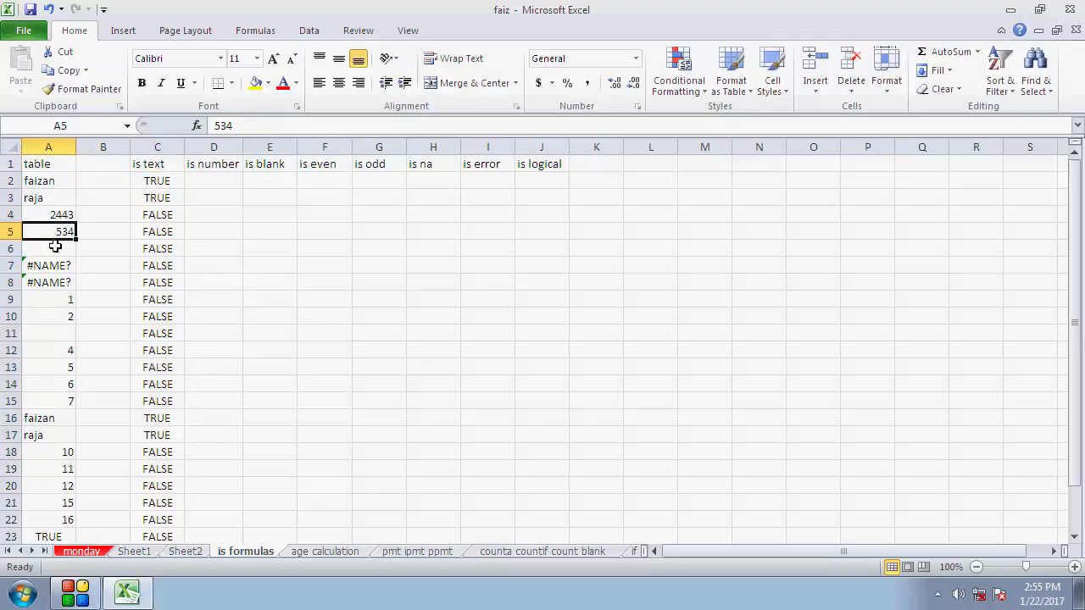
{"action": "left_click", "coordinate": [55, 246]}
{"action": "type", "text": "f"}
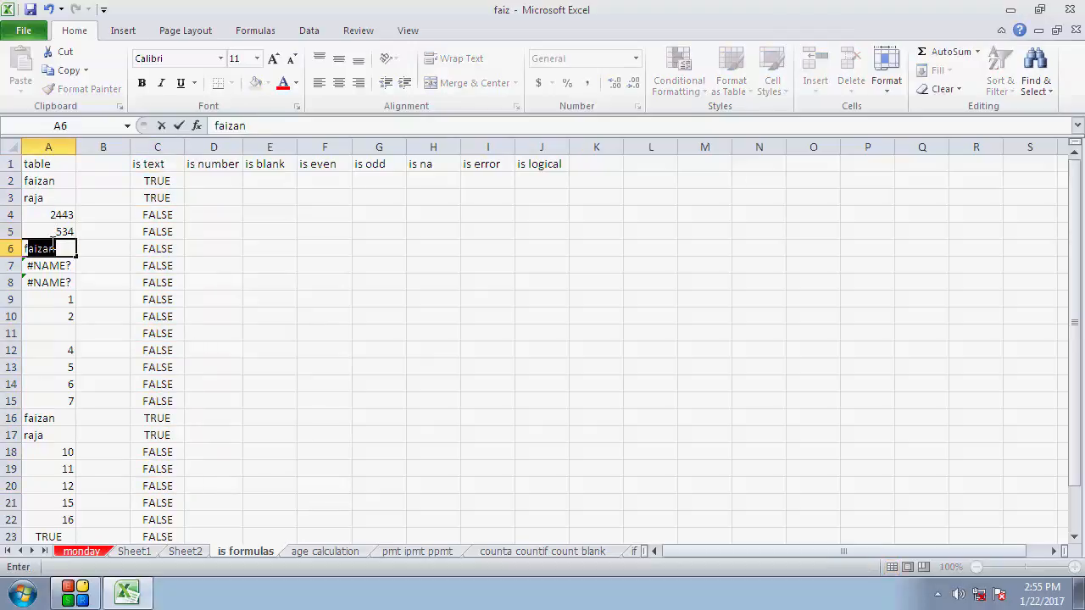
{"action": "type", "text": "sss"}
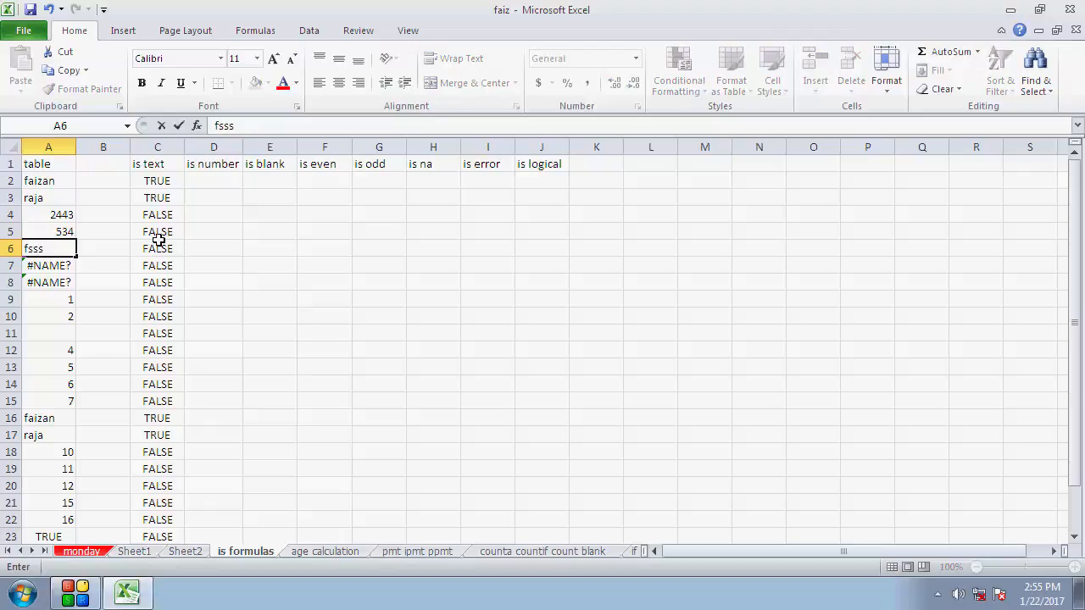
{"action": "left_click", "coordinate": [271, 247]}
{"action": "left_click", "coordinate": [164, 247]}
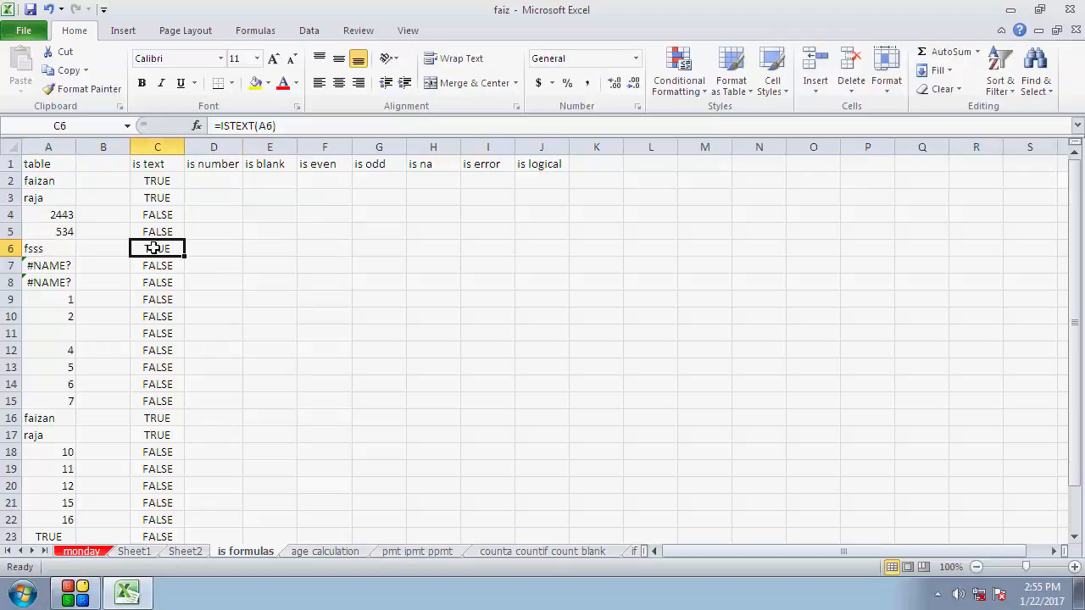
Step: Clear the test text from cell A6
{"action": "left_click", "coordinate": [57, 248]}
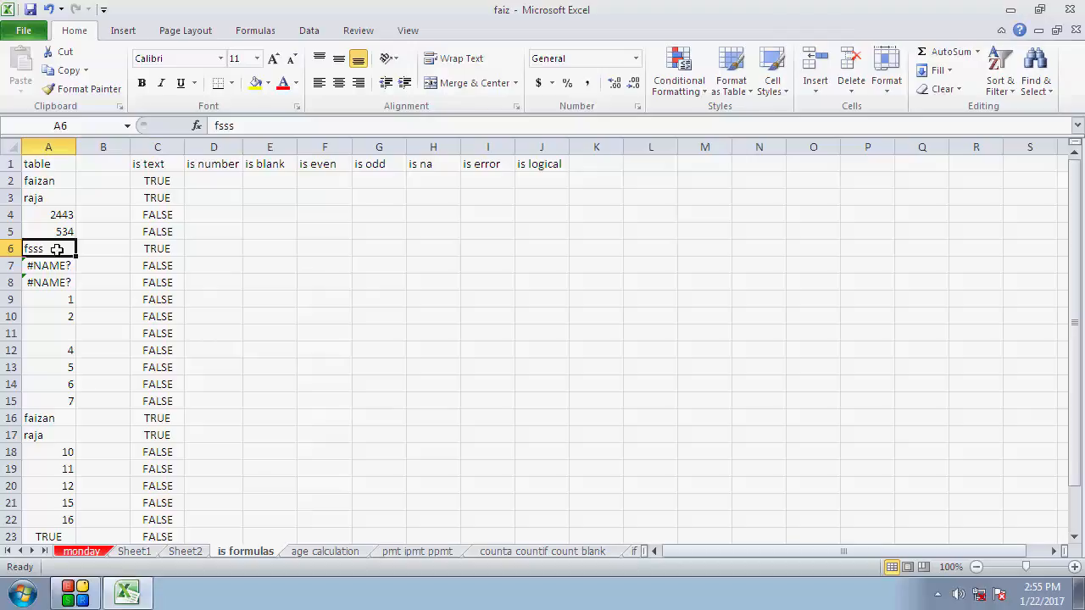
{"action": "key", "text": "Delete"}
{"action": "left_click", "coordinate": [97, 247]}
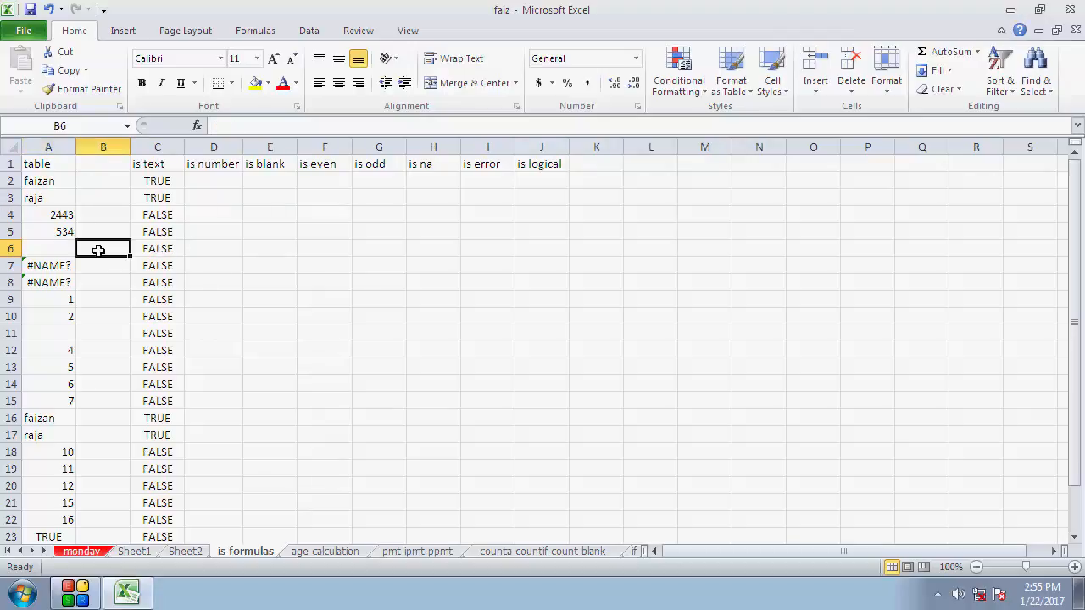
Step: Examine the TRUE and FALSE results down the "is text" column, starting from C2
{"action": "left_click", "coordinate": [148, 248]}
{"action": "left_click_drag", "start_coordinate": [150, 179], "coordinate": [150, 467]}
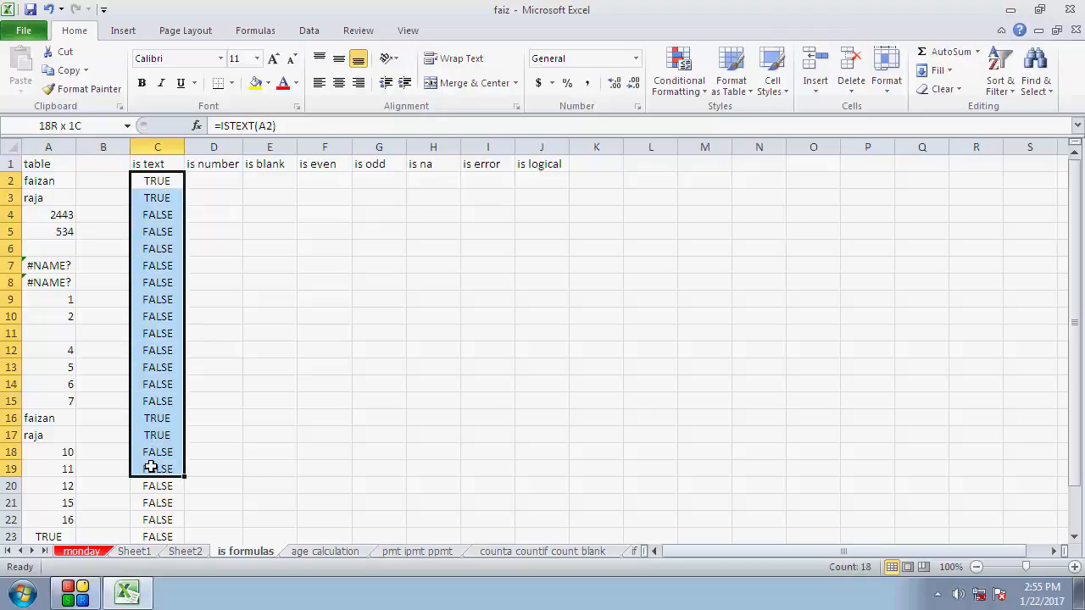
{"action": "left_click", "coordinate": [246, 252]}
{"action": "left_click_drag", "start_coordinate": [157, 181], "coordinate": [163, 350]}
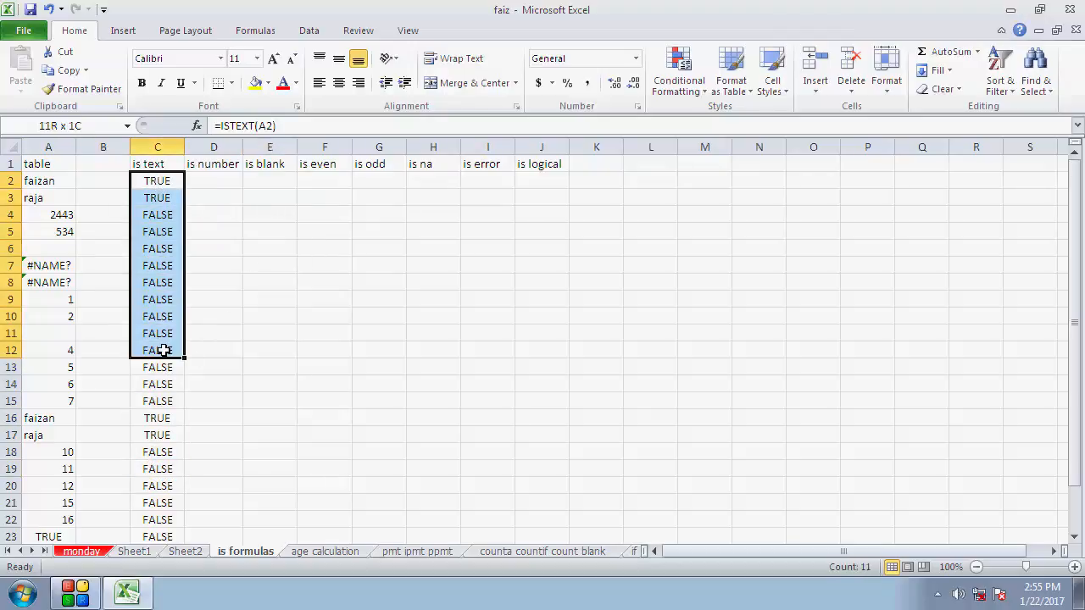
{"action": "left_click", "coordinate": [178, 283]}
{"action": "left_click", "coordinate": [247, 268]}
{"action": "left_click_drag", "start_coordinate": [160, 182], "coordinate": [164, 348]}
{"action": "left_click", "coordinate": [213, 280]}
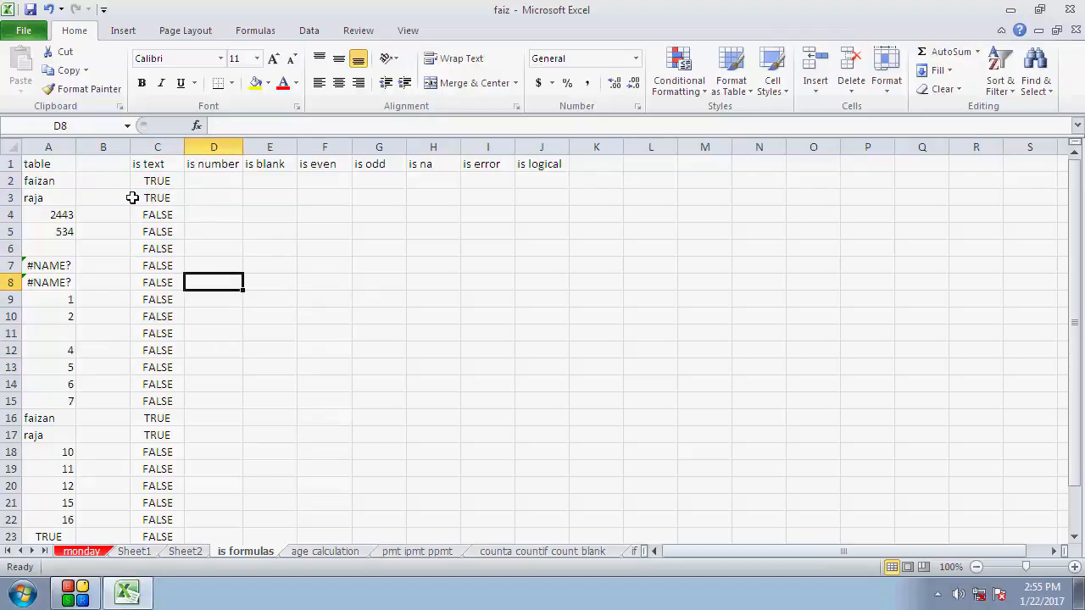
Step: Turn on filtering for the header row of the IS function columns, starting from the "is text" heading in C1
{"action": "left_click", "coordinate": [158, 165]}
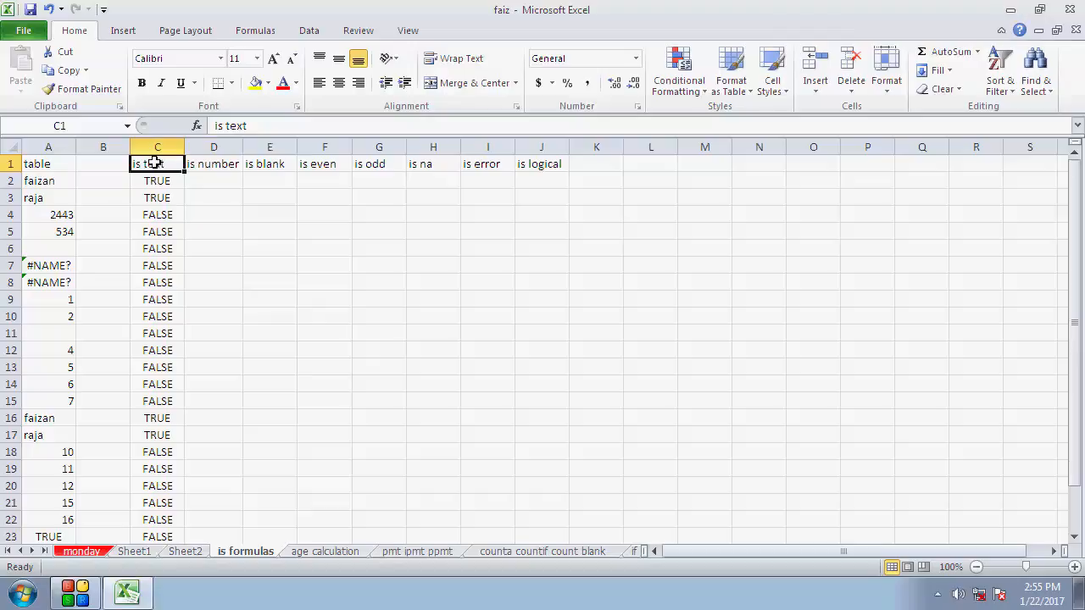
{"action": "left_click", "coordinate": [1021, 100]}
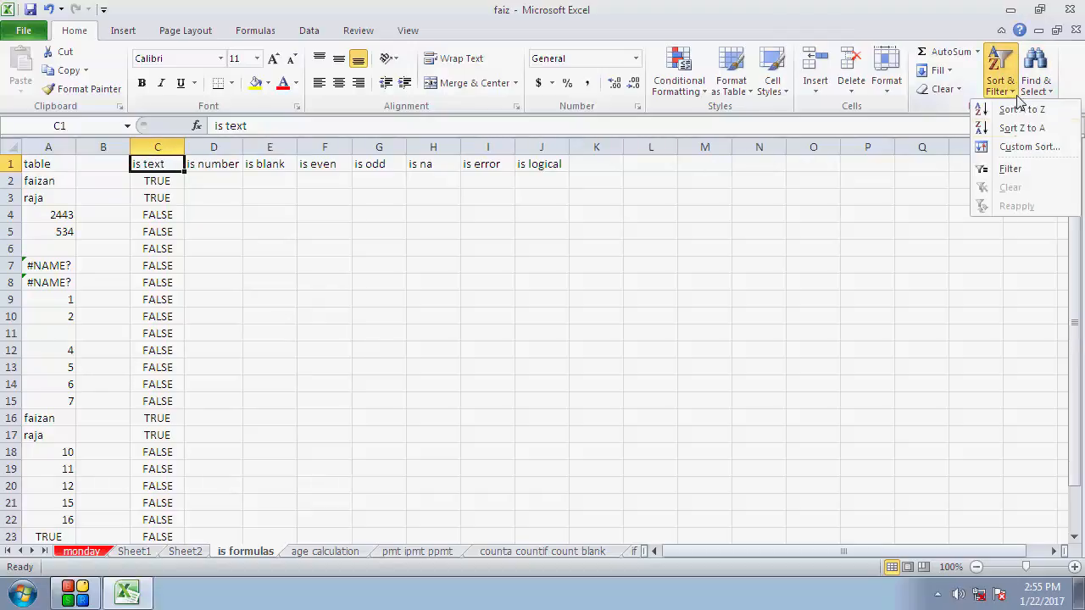
{"action": "left_click", "coordinate": [1009, 170]}
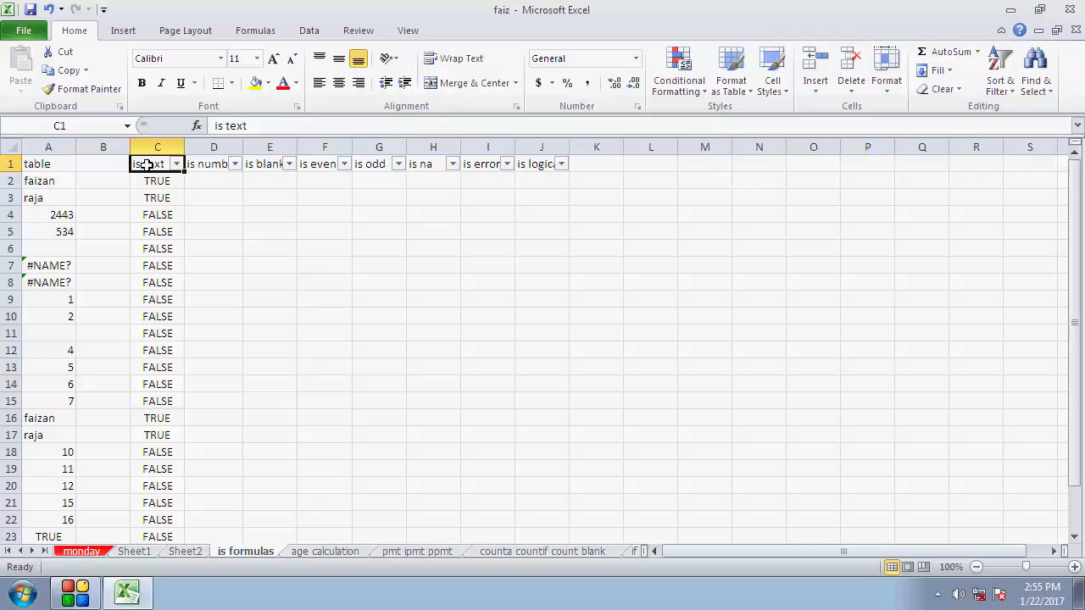
Step: Filter the "is text" column to show only TRUE, and select the matching rows from column A to column C
{"action": "left_click", "coordinate": [176, 164]}
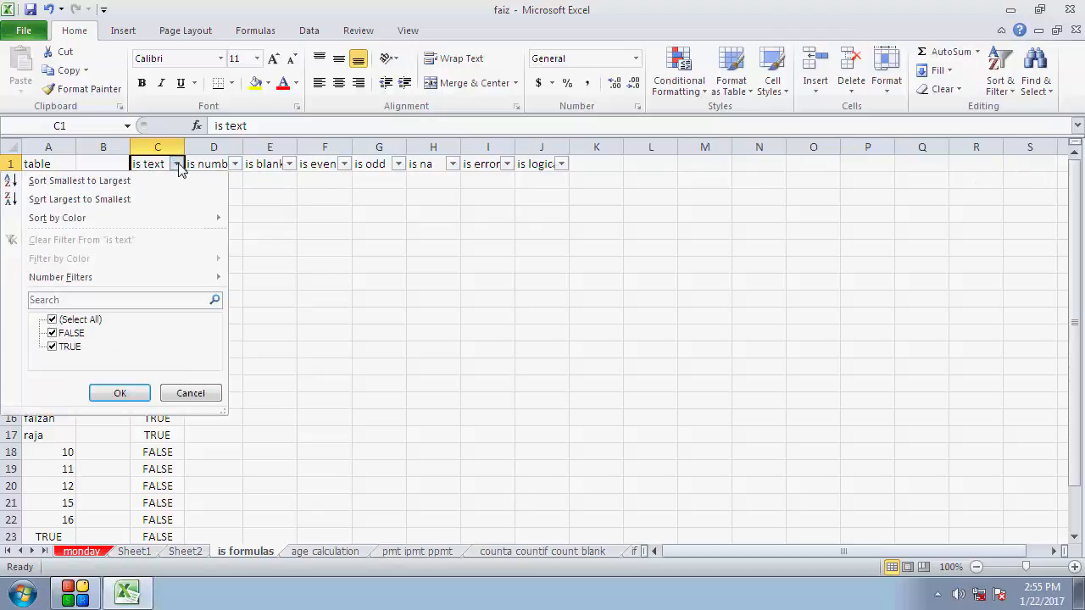
{"action": "left_click", "coordinate": [58, 321]}
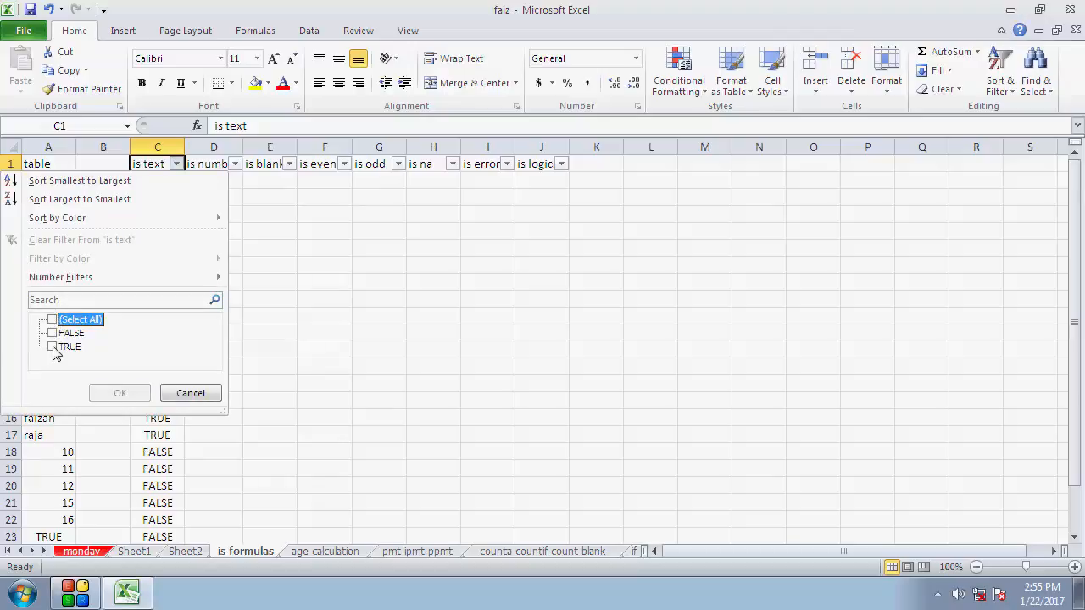
{"action": "left_click", "coordinate": [55, 348]}
{"action": "left_click", "coordinate": [120, 393]}
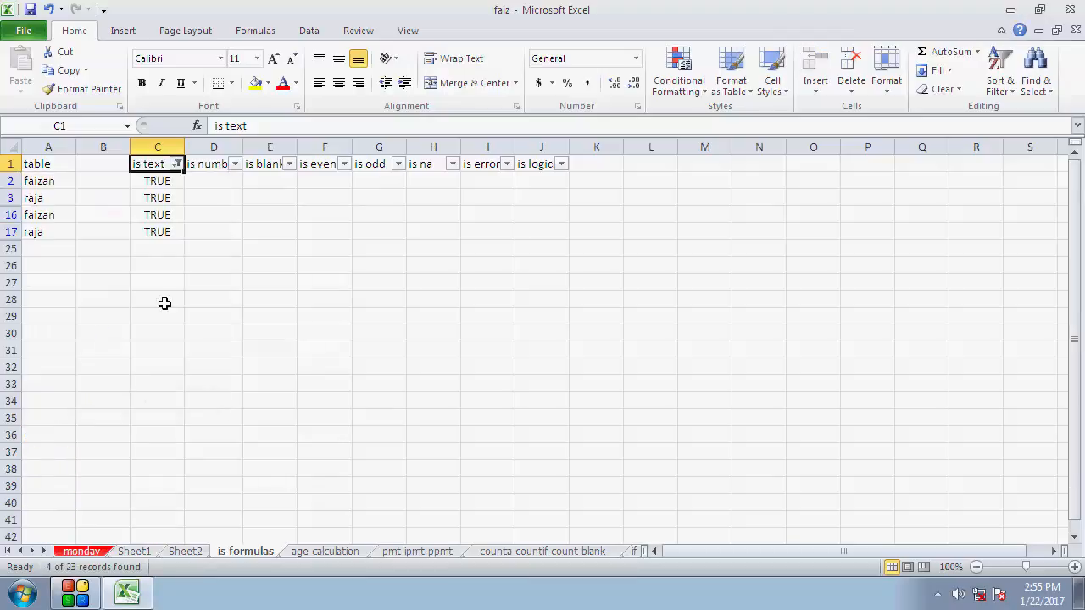
{"action": "left_click_drag", "start_coordinate": [53, 185], "coordinate": [161, 229]}
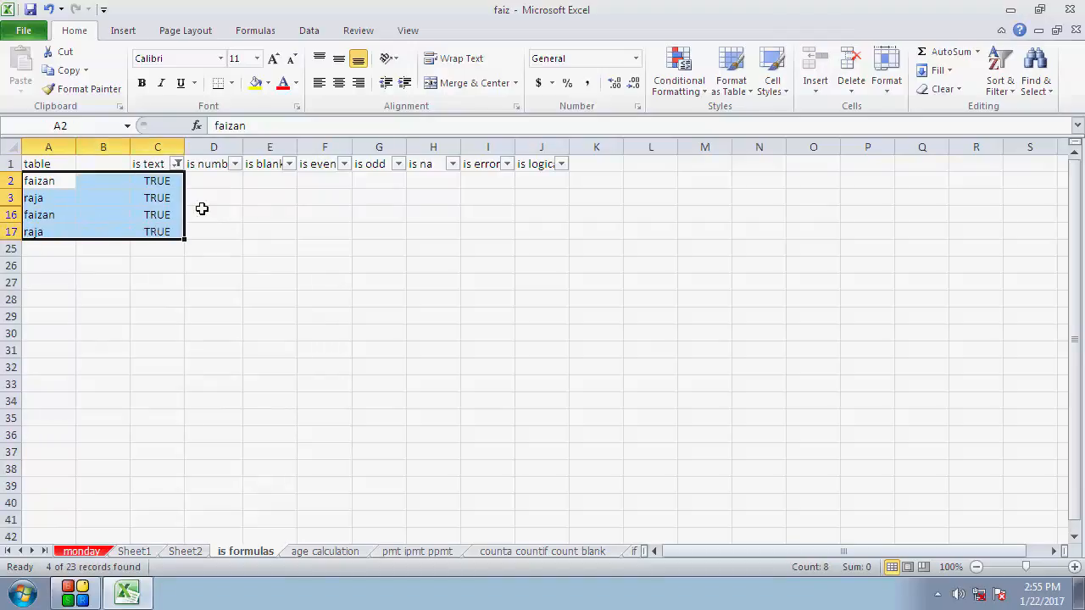
Step: Restore all values in the "is text" column filter so every row is shown, and deselect the rows
{"action": "left_click", "coordinate": [176, 164]}
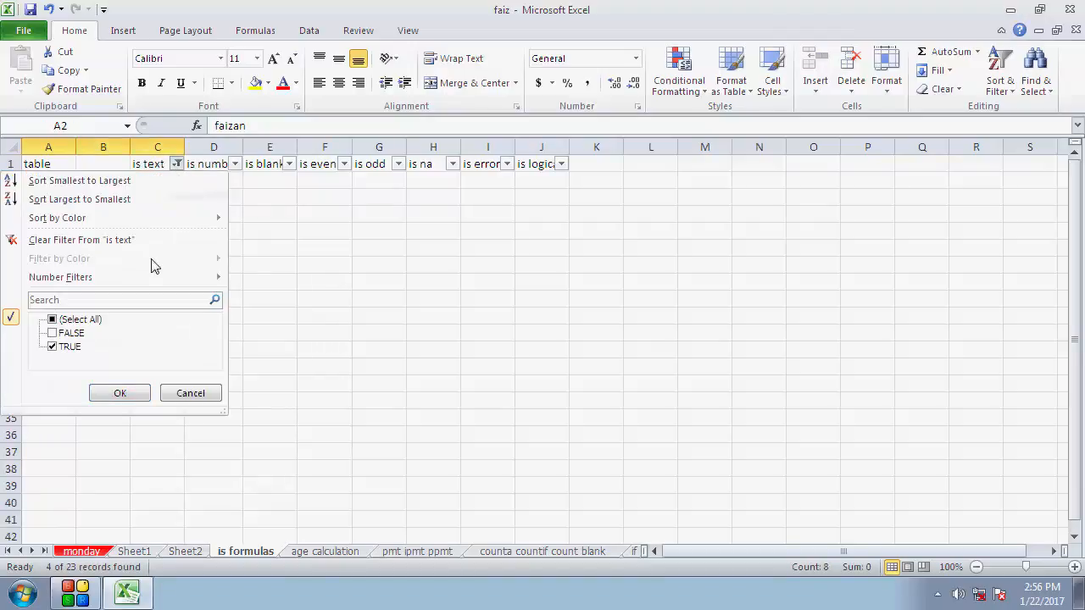
{"action": "left_click", "coordinate": [52, 320]}
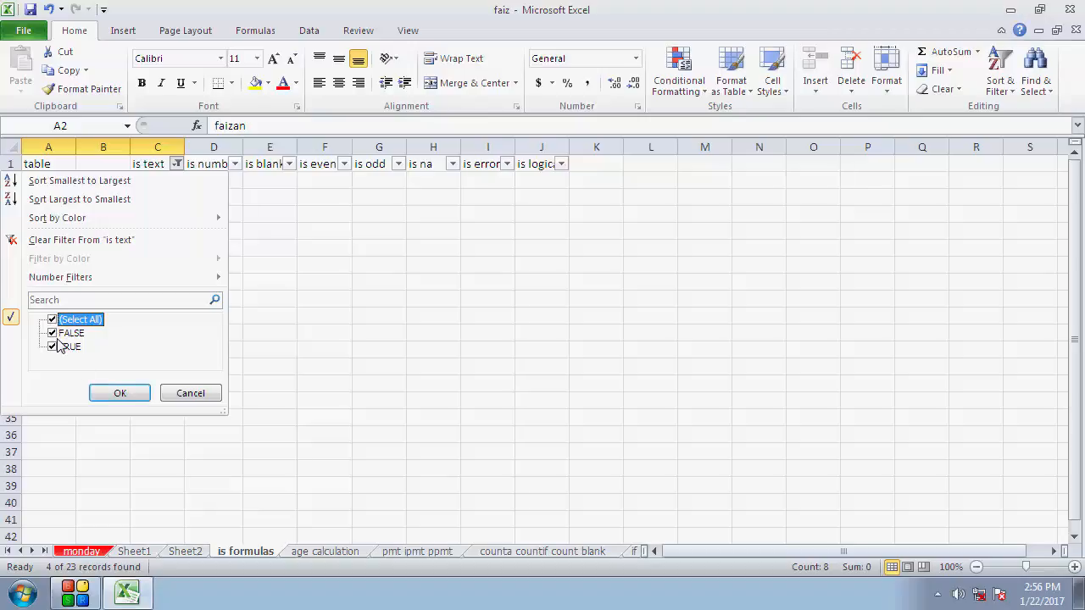
{"action": "left_click", "coordinate": [115, 394]}
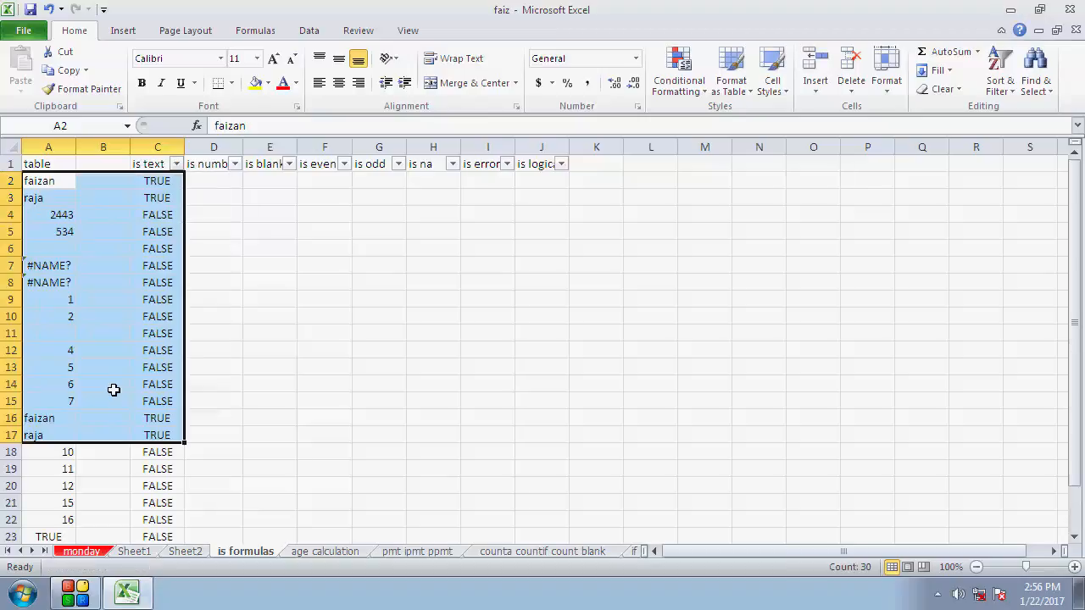
{"action": "left_click", "coordinate": [296, 308]}
Step: Review the text entries in A2:A3 and A16:A17 and the logical formula in A23
{"action": "left_click_drag", "start_coordinate": [39, 181], "coordinate": [50, 195]}
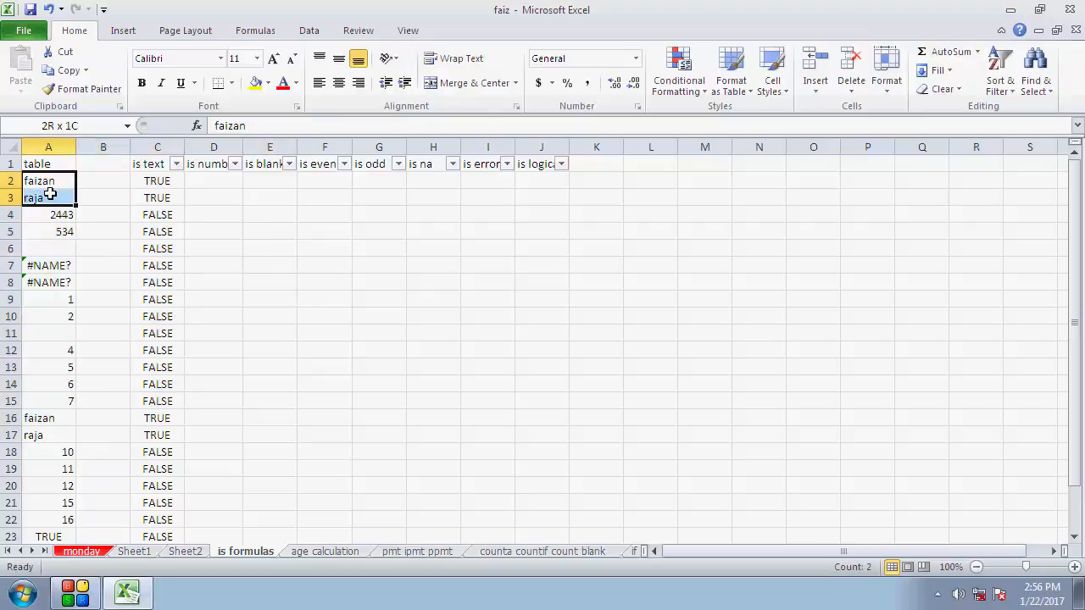
{"action": "scroll", "coordinate": [61, 349], "scroll_direction": "down", "scroll_amount": 1}
{"action": "left_click_drag", "start_coordinate": [51, 366], "coordinate": [47, 384]}
{"action": "left_click", "coordinate": [49, 490]}
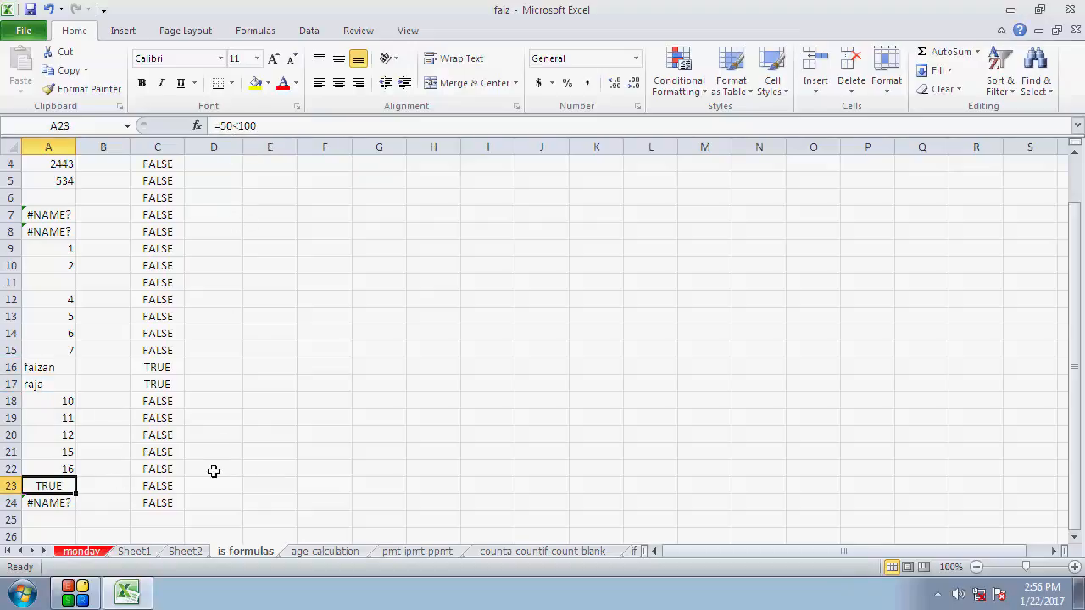
{"action": "scroll", "coordinate": [208, 460], "scroll_direction": "up", "scroll_amount": 1}
{"action": "left_click", "coordinate": [259, 316]}
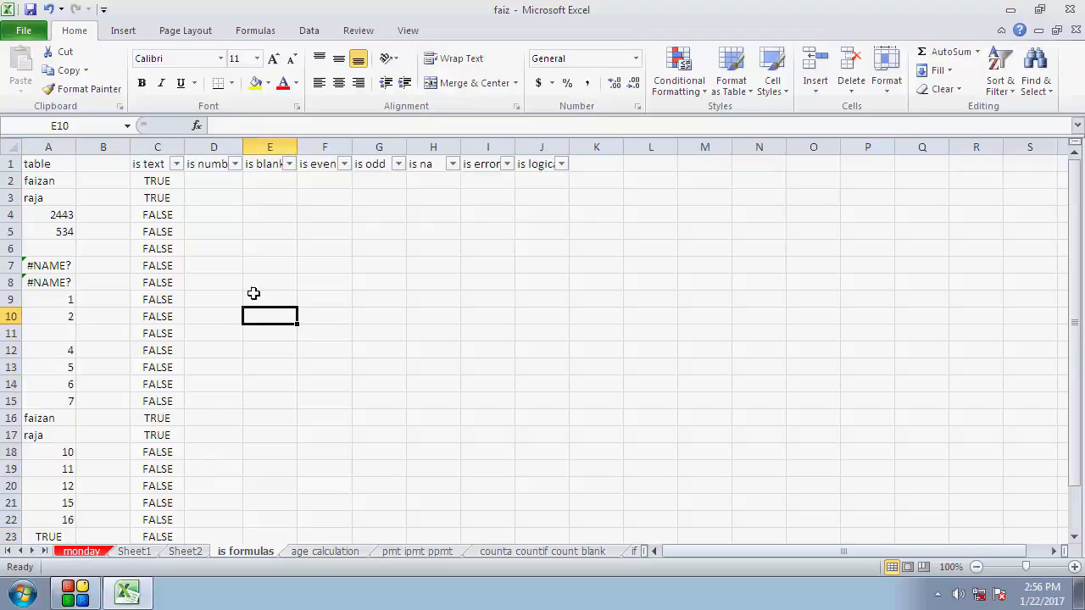
Step: Turn off filtering for the header row
{"action": "left_click", "coordinate": [137, 163]}
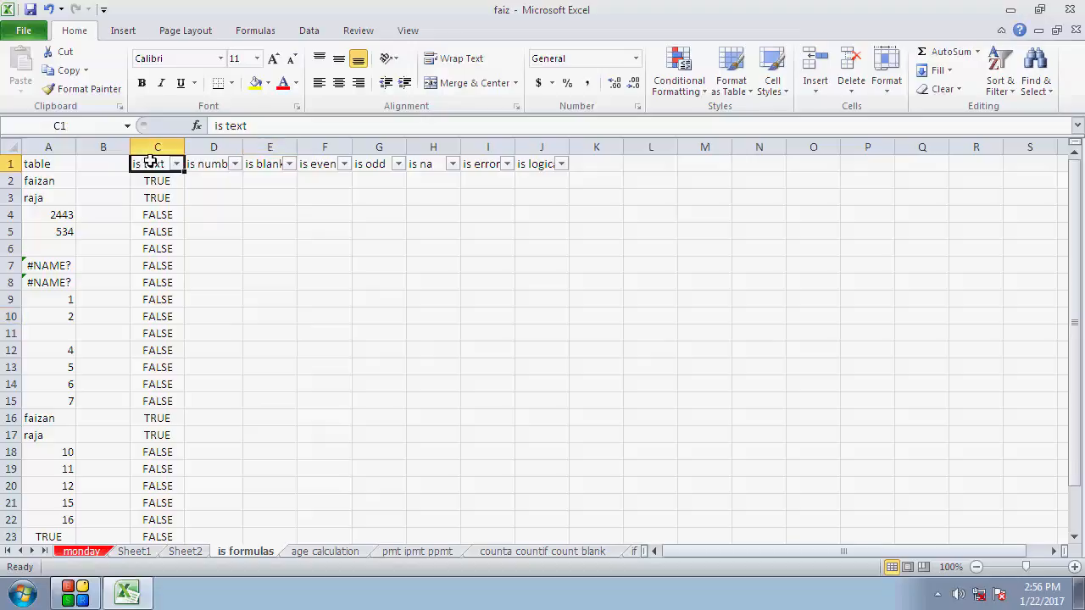
{"action": "left_click", "coordinate": [1002, 97]}
{"action": "left_click", "coordinate": [1004, 167]}
{"action": "left_click", "coordinate": [657, 277]}
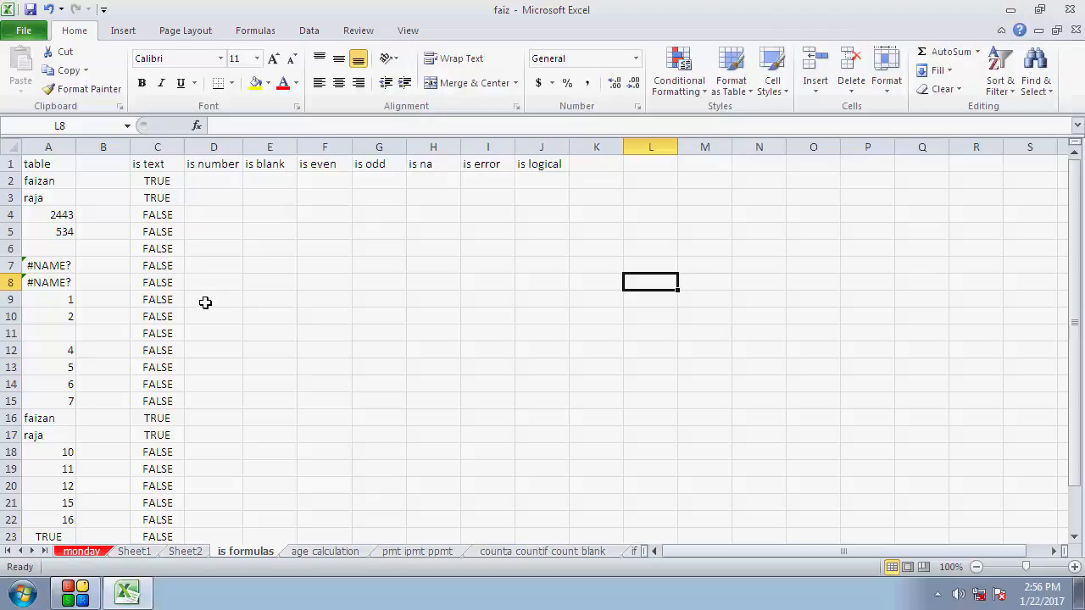
Step: Compare the ISTEXT results in column C with the empty "is number" column, and examine the numeric entries in column A from A4 to A14
{"action": "left_click", "coordinate": [213, 182]}
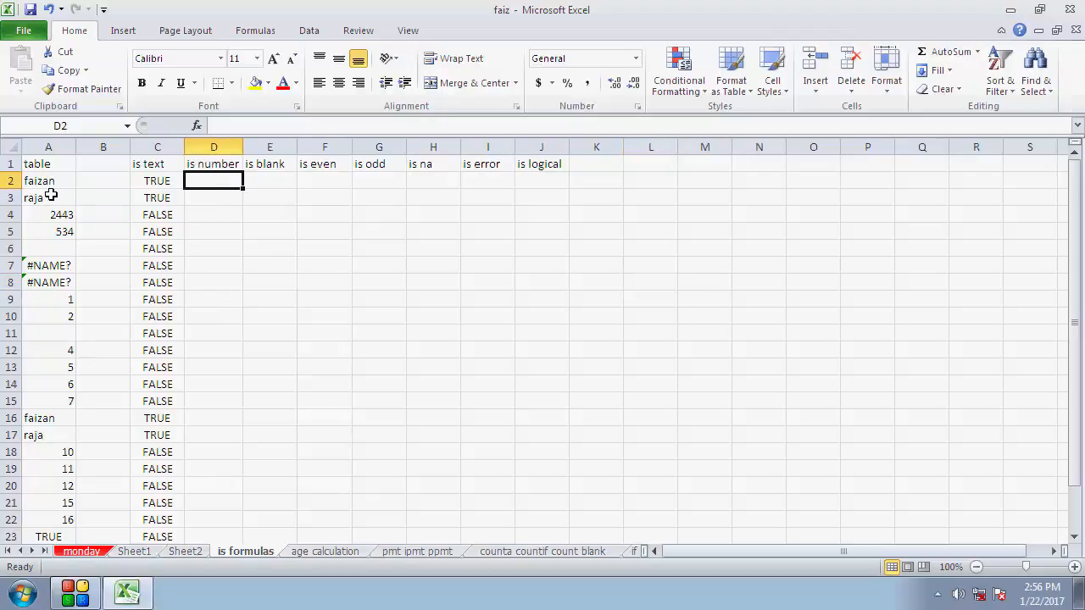
{"action": "left_click_drag", "start_coordinate": [152, 181], "coordinate": [175, 366]}
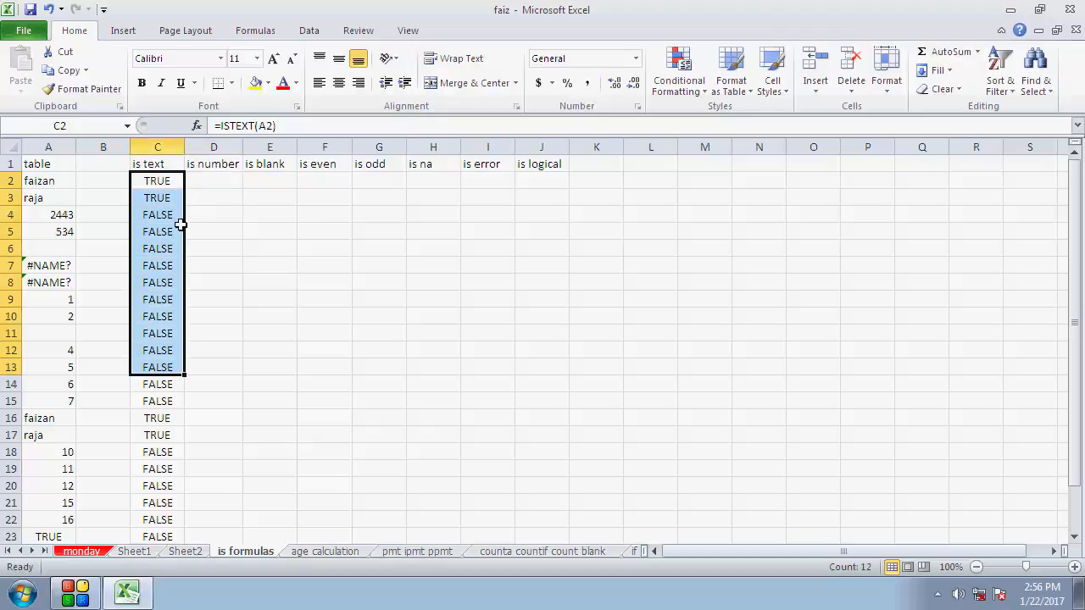
{"action": "left_click", "coordinate": [222, 179]}
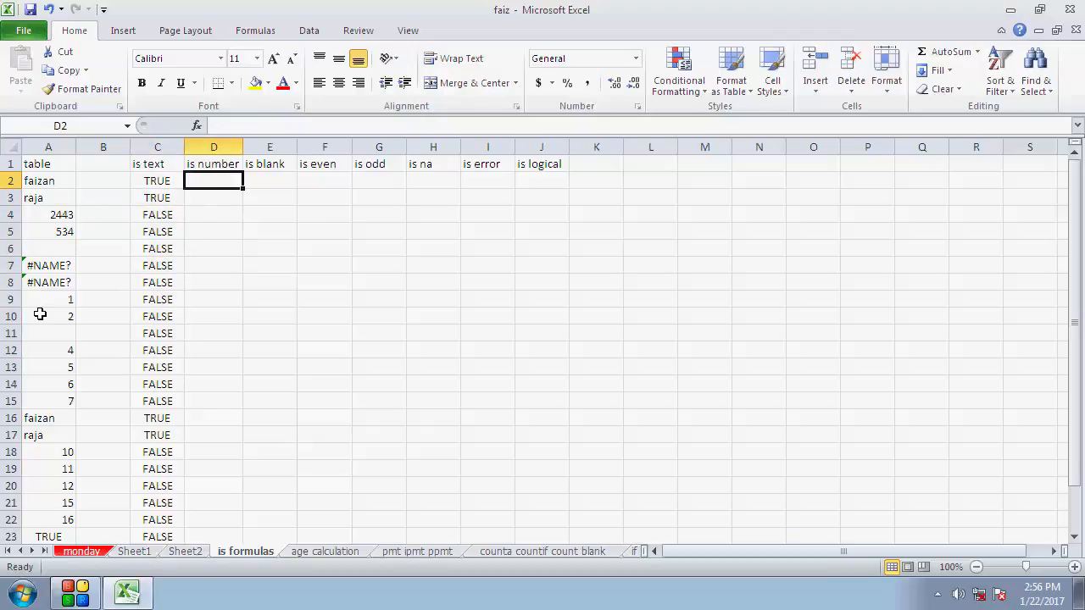
{"action": "left_click", "coordinate": [55, 216]}
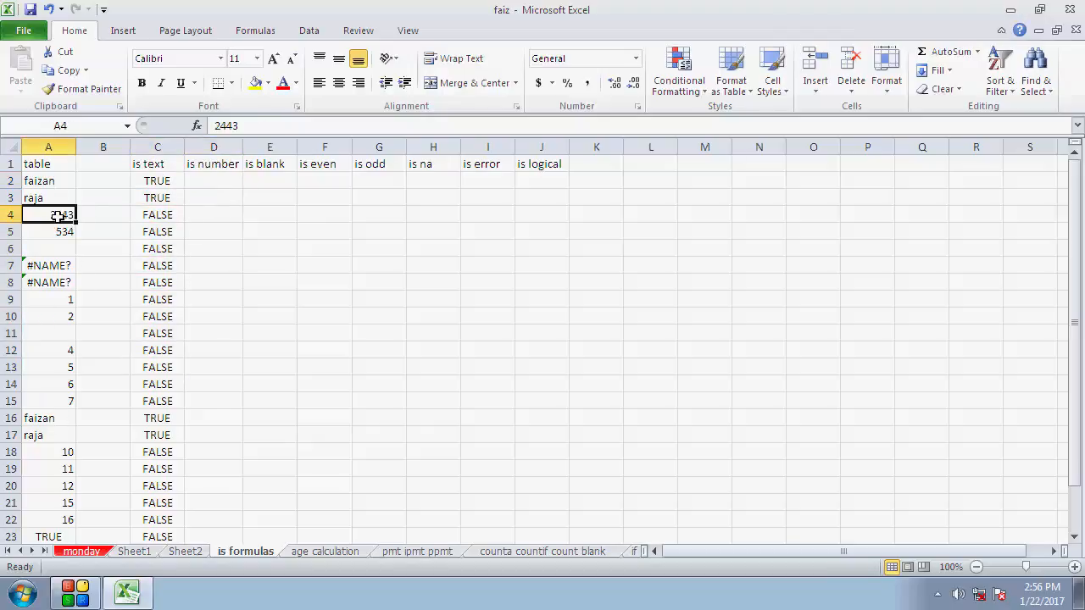
{"action": "left_click", "coordinate": [69, 245]}
{"action": "left_click", "coordinate": [64, 230]}
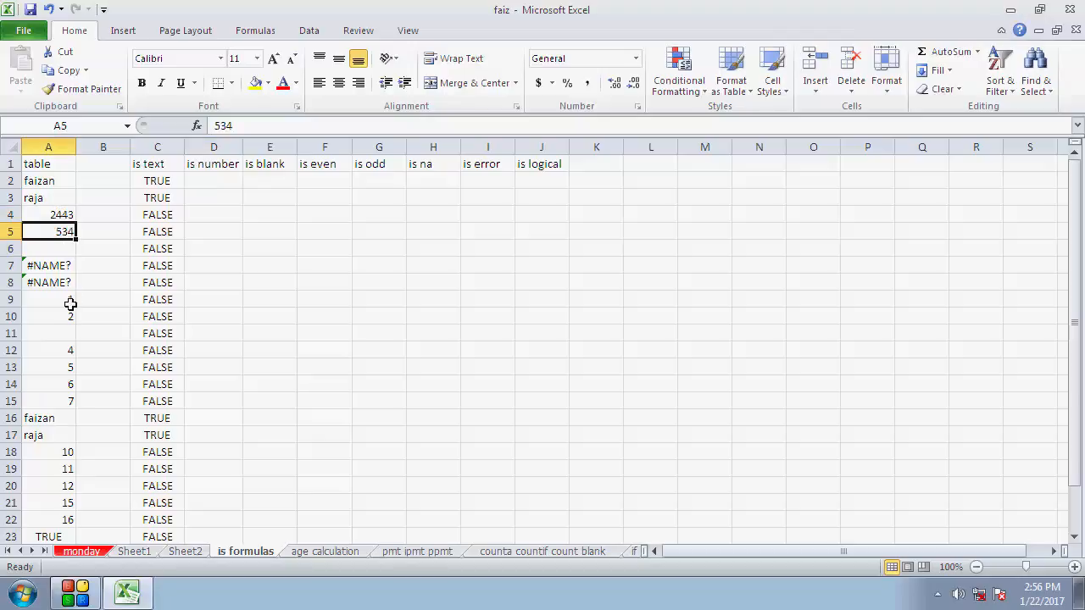
{"action": "left_click", "coordinate": [68, 315]}
{"action": "left_click", "coordinate": [51, 380]}
{"action": "left_click", "coordinate": [59, 347]}
{"action": "left_click", "coordinate": [65, 363]}
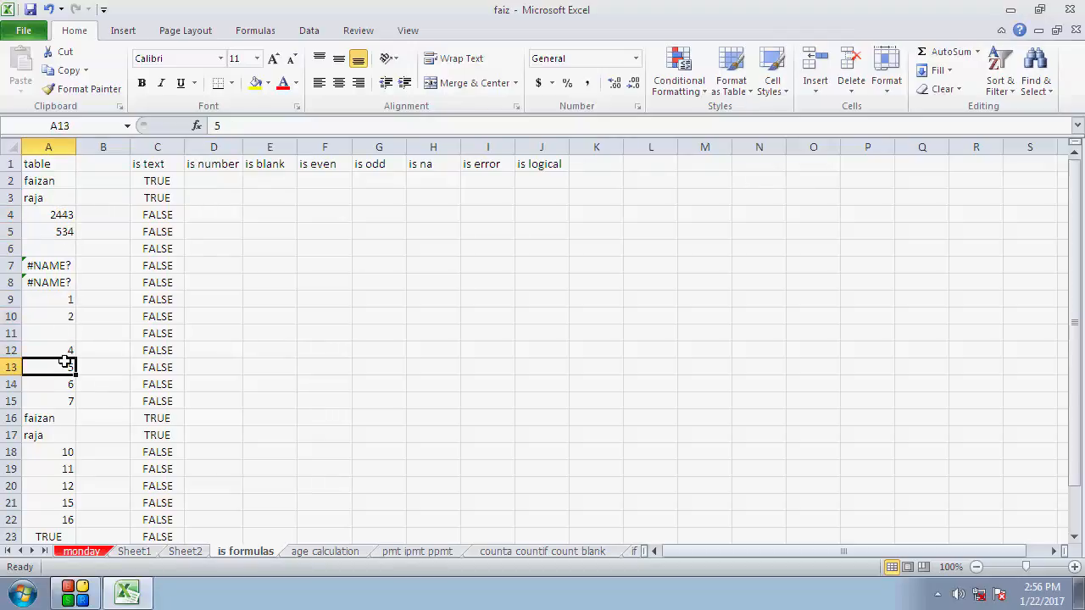
{"action": "left_click", "coordinate": [68, 385]}
Step: Enter an ISNUMBER formula in D2 that tests cell A2
{"action": "left_click", "coordinate": [215, 182]}
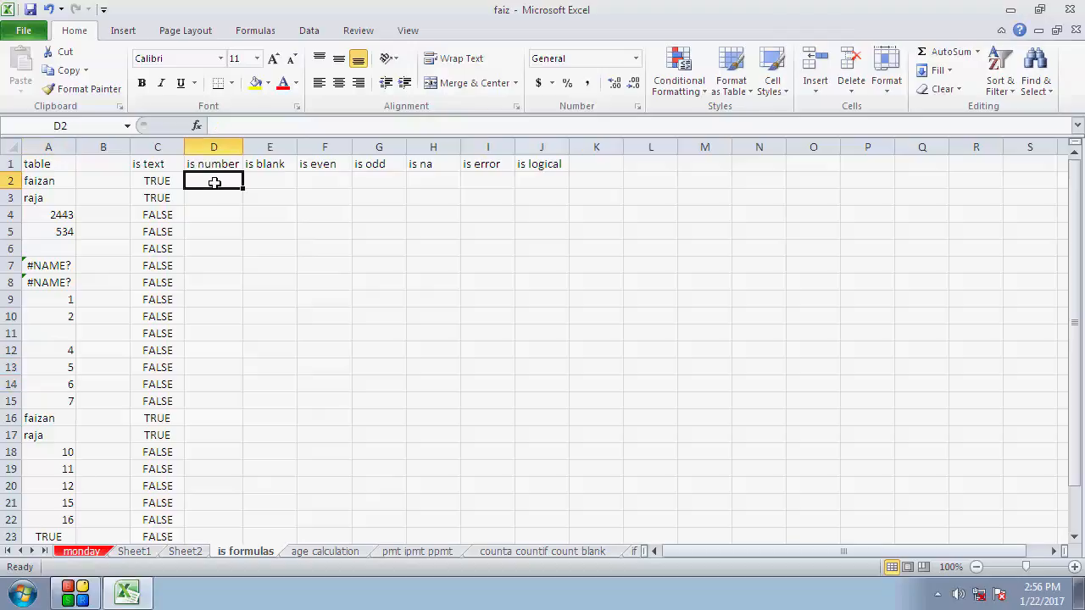
{"action": "type", "text": "=is"}
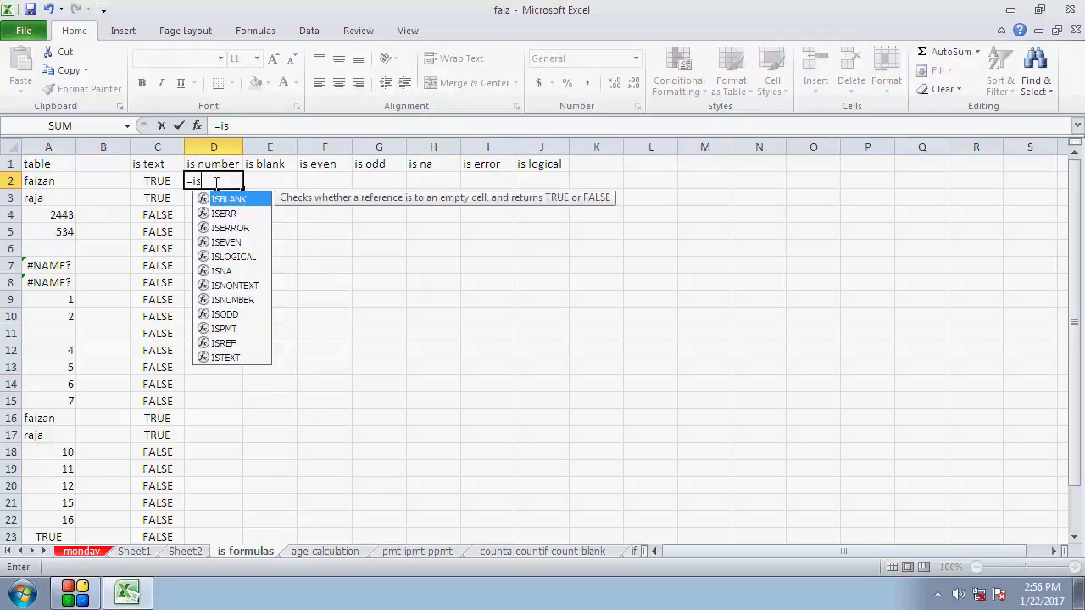
{"action": "type", "text": "num"}
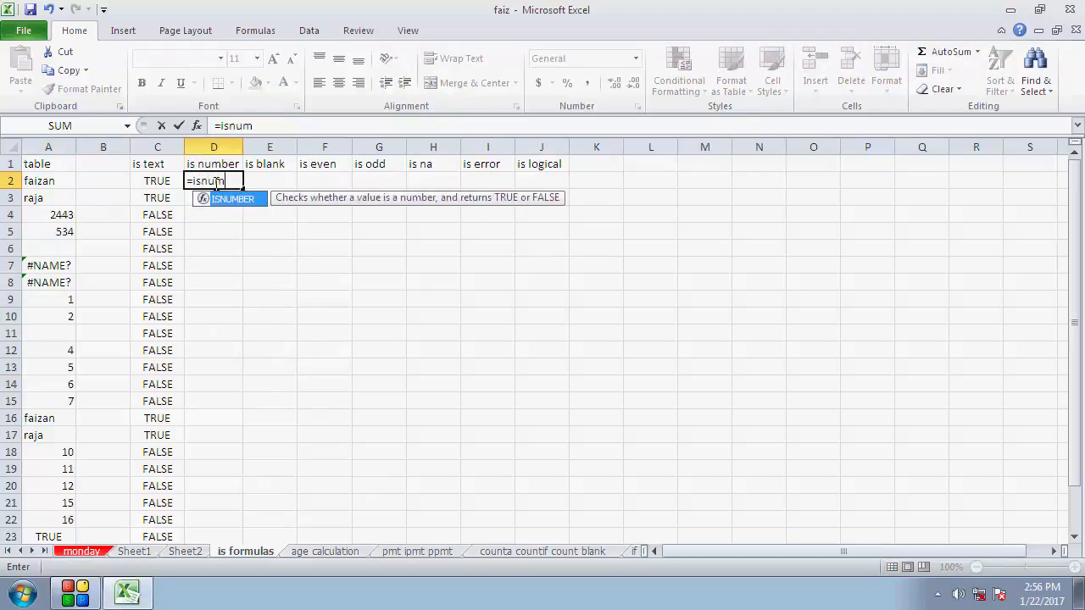
{"action": "type", "text": "ber("}
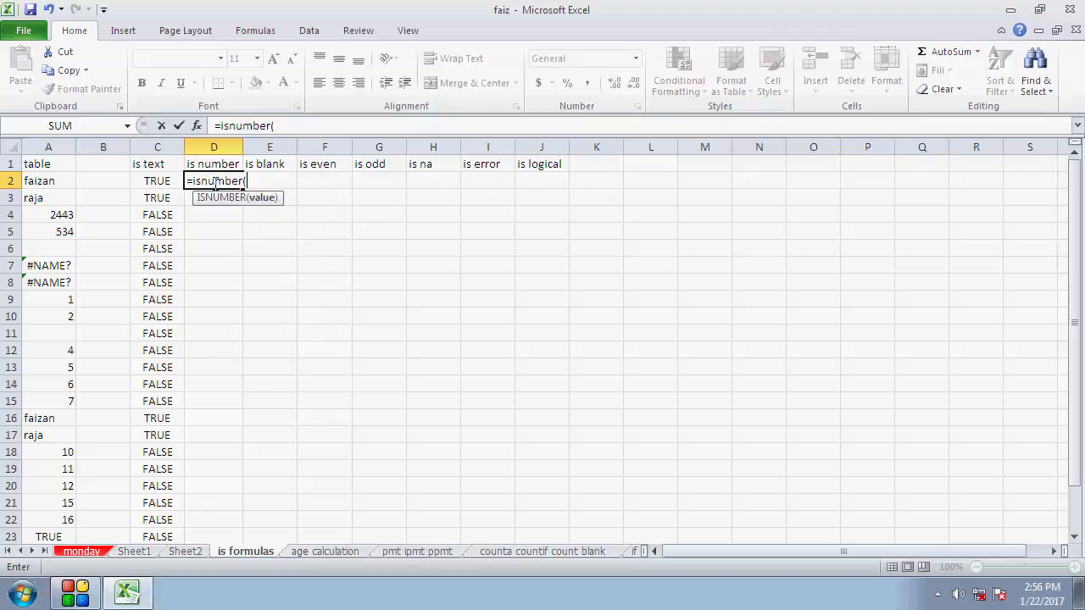
{"action": "left_click", "coordinate": [50, 183]}
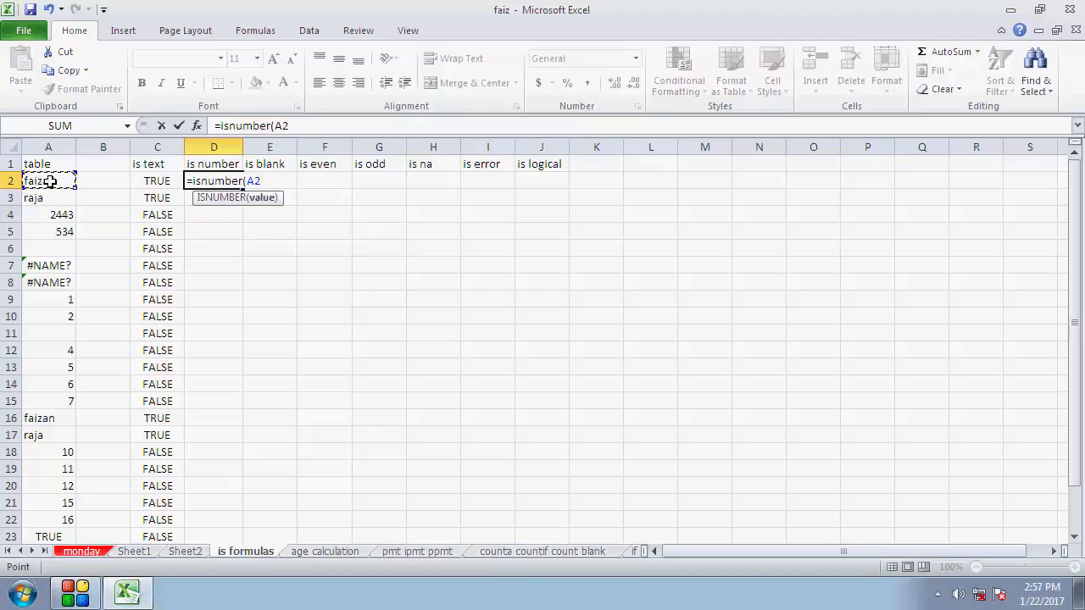
{"action": "key", "text": "Return"}
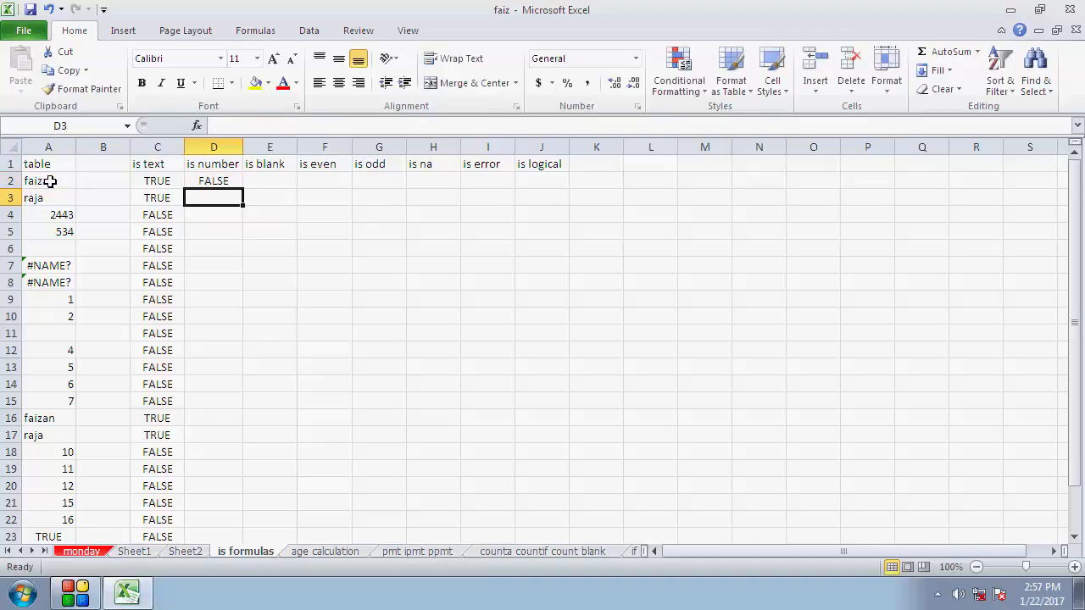
Step: Fill the ISNUMBER formula from D2 down through D24
{"action": "left_click", "coordinate": [203, 180]}
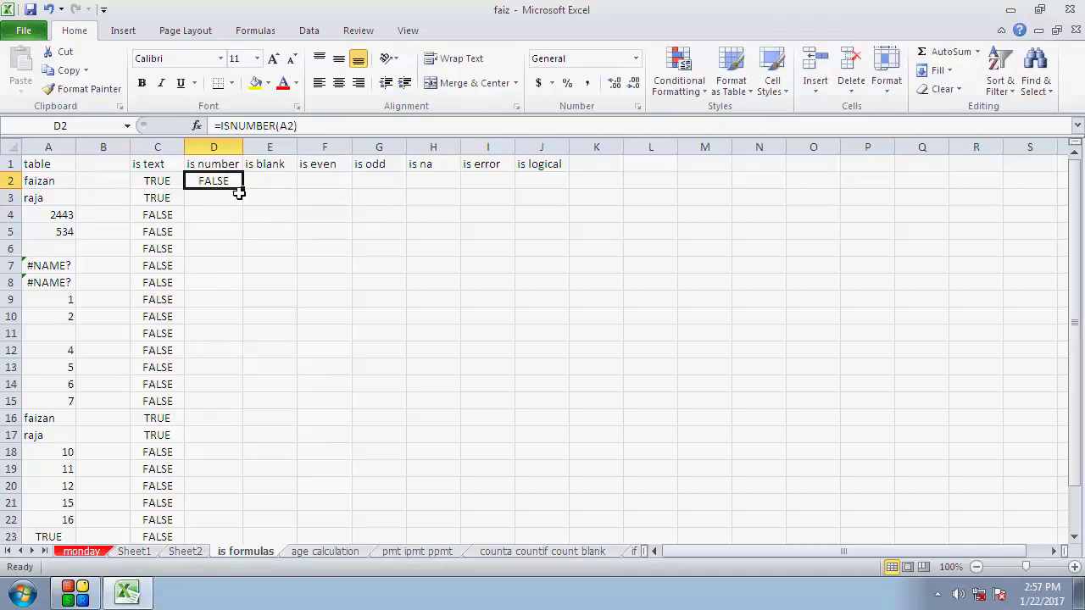
{"action": "left_click_drag", "start_coordinate": [243, 193], "coordinate": [207, 558]}
{"action": "left_click_drag", "start_coordinate": [212, 519], "coordinate": [213, 526]}
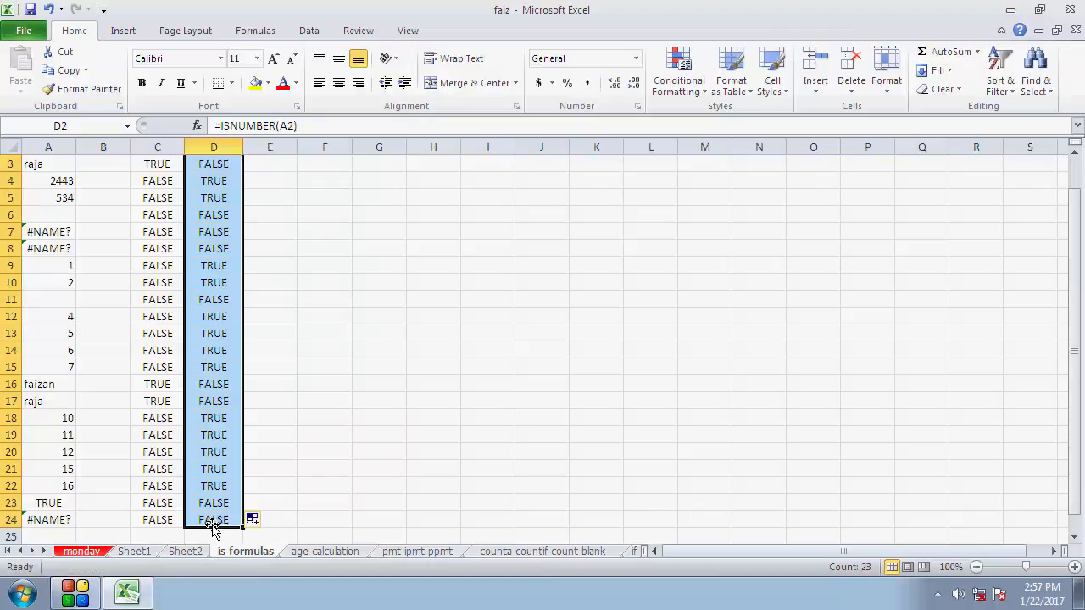
Step: Check the ISNUMBER results in D12 to D14 and inspect which cell the formula in D14 refers to
{"action": "left_click", "coordinate": [221, 320]}
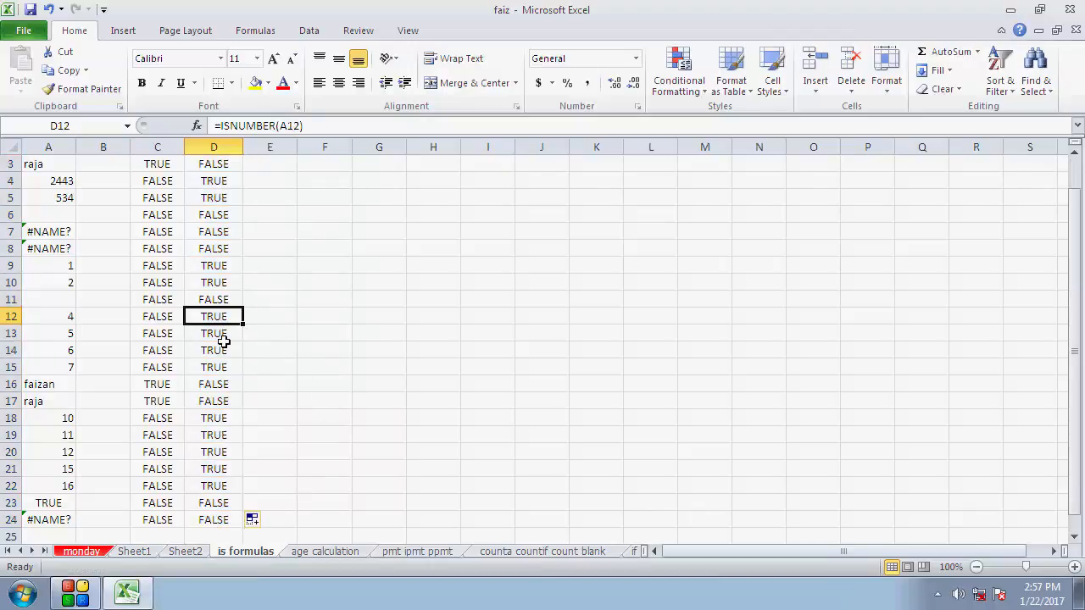
{"action": "left_click", "coordinate": [222, 349]}
{"action": "left_click", "coordinate": [227, 335]}
{"action": "double_click", "coordinate": [228, 349]}
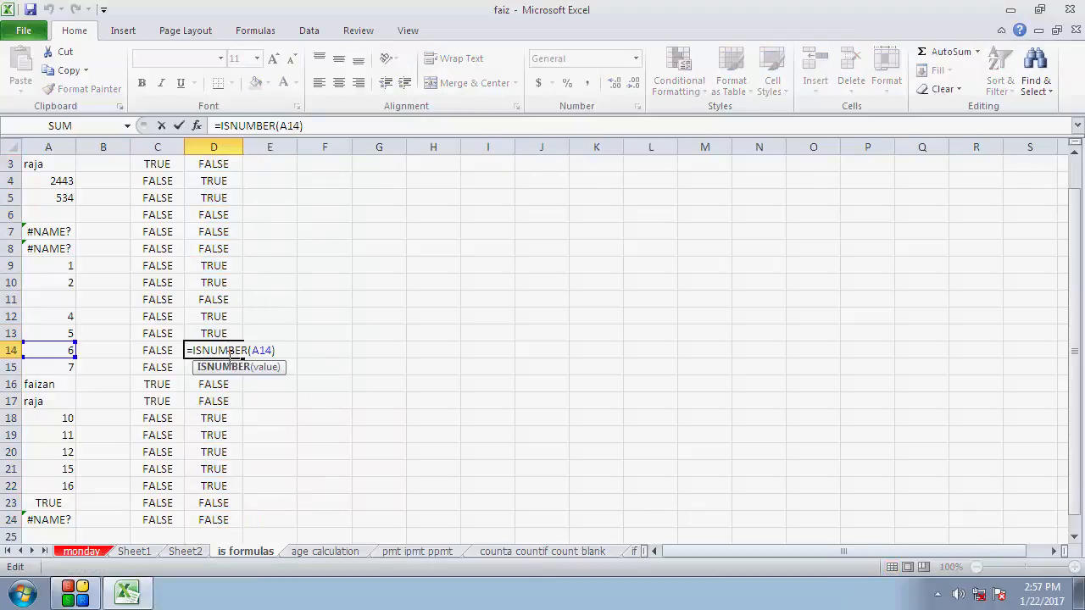
{"action": "key", "text": "Return"}
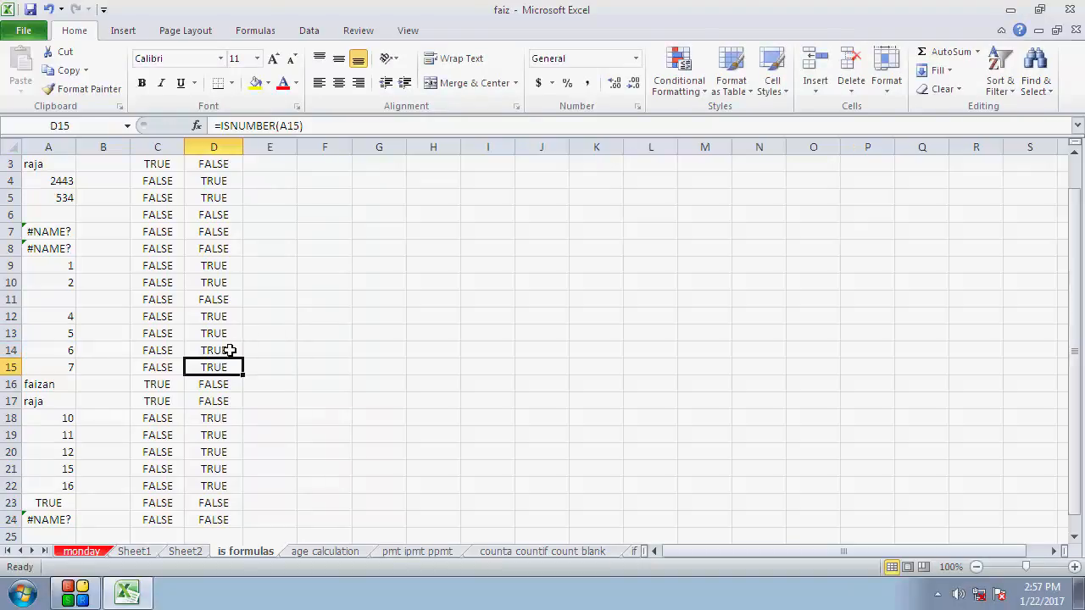
Step: Review the "is number" column and check the result in D23 against the logical entry in A23
{"action": "scroll", "coordinate": [215, 332], "scroll_direction": "up", "scroll_amount": 1}
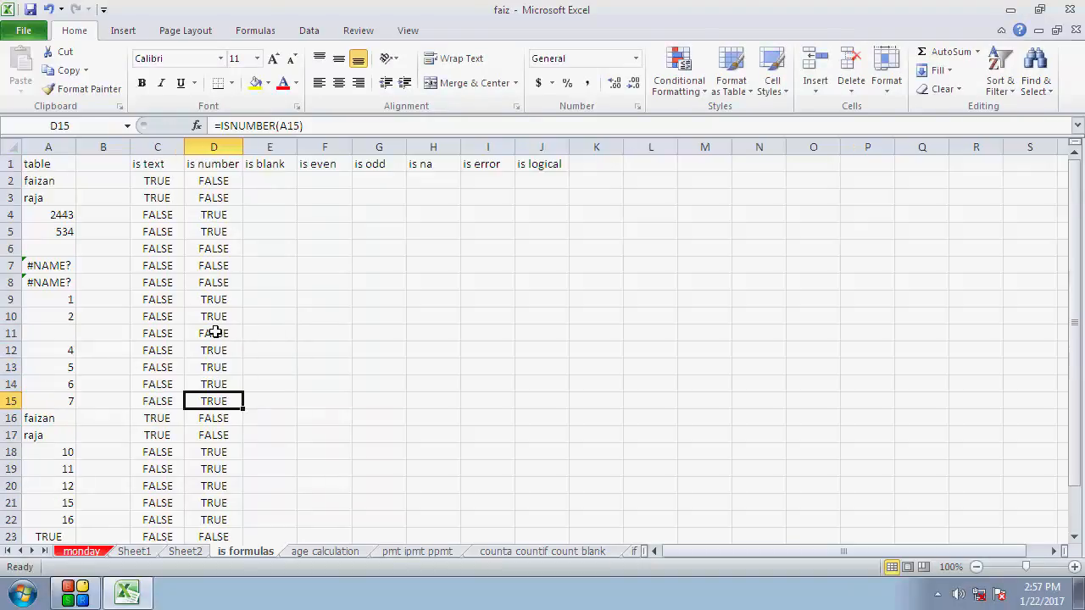
{"action": "scroll", "coordinate": [215, 332], "scroll_direction": "down", "scroll_amount": 1}
{"action": "left_click", "coordinate": [200, 487]}
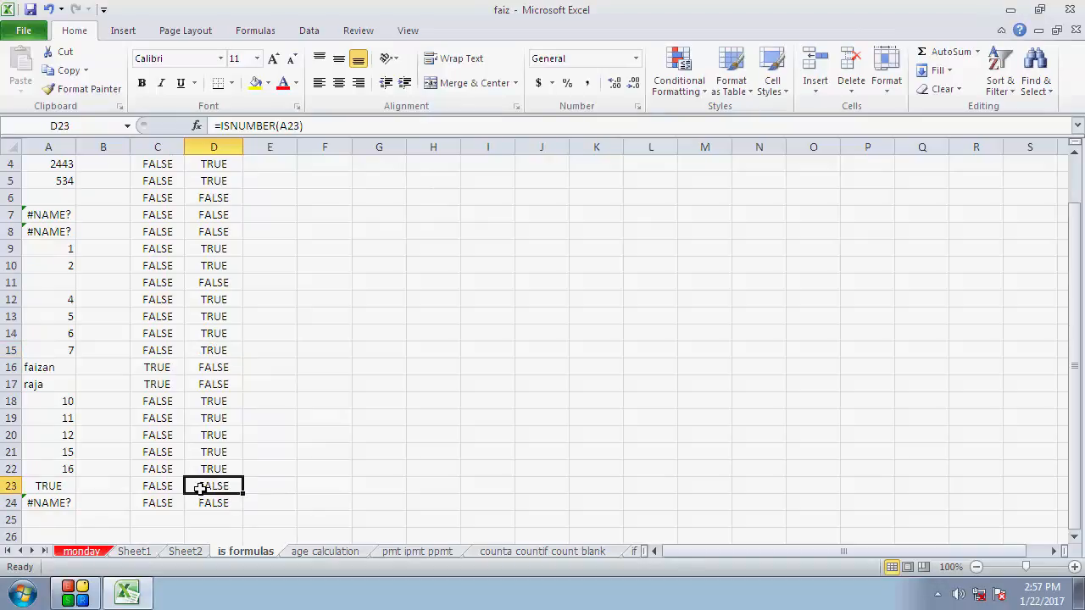
{"action": "scroll", "coordinate": [214, 500], "scroll_direction": "up", "scroll_amount": 1}
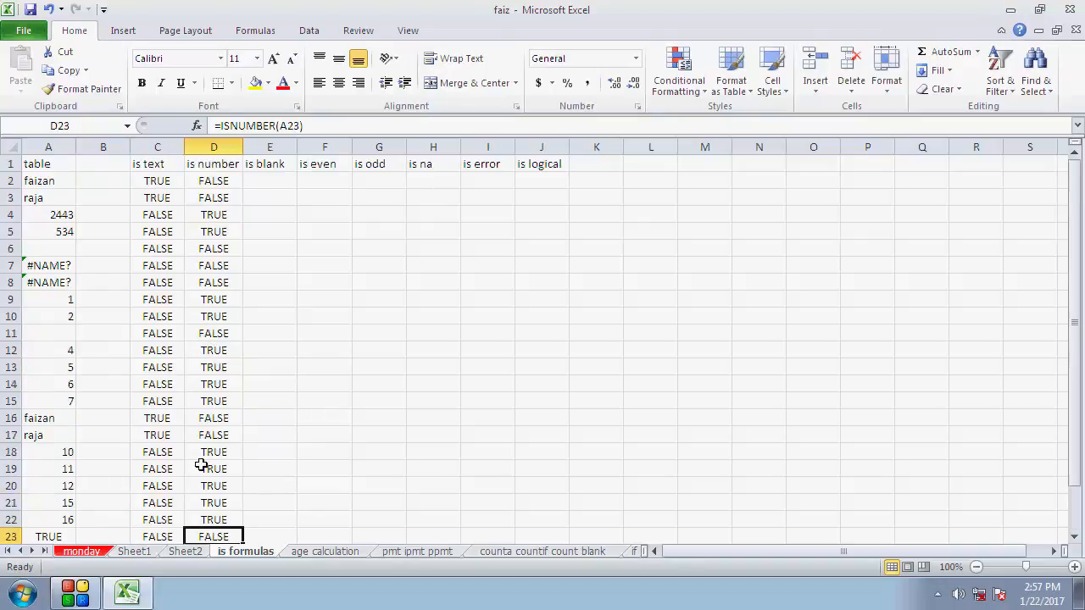
Step: Turn on filtering for the header row of the IS function columns
{"action": "left_click", "coordinate": [268, 182]}
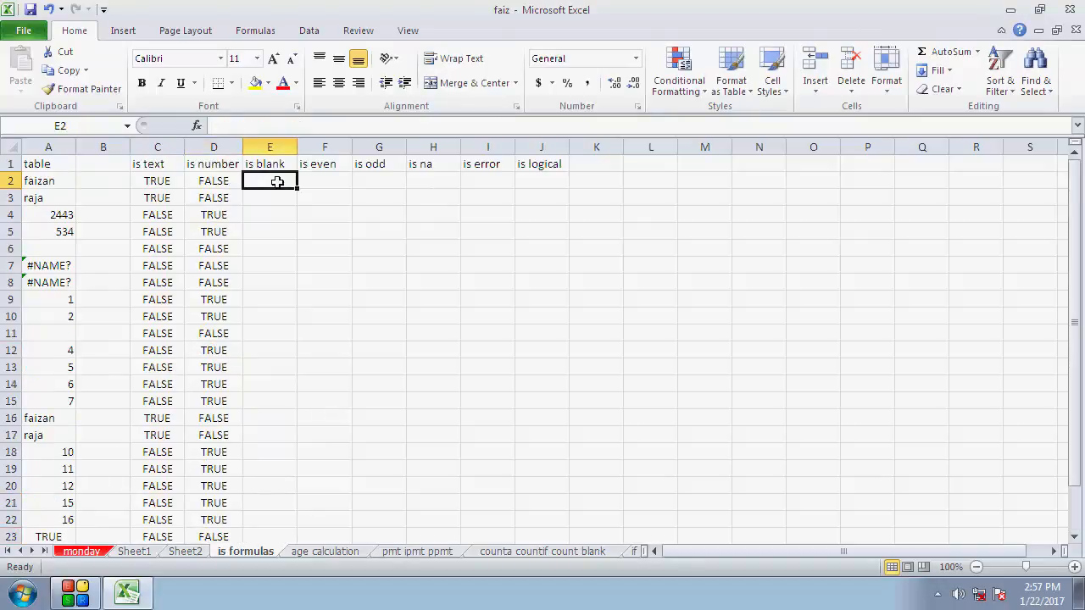
{"action": "left_click_drag", "start_coordinate": [222, 181], "coordinate": [219, 454]}
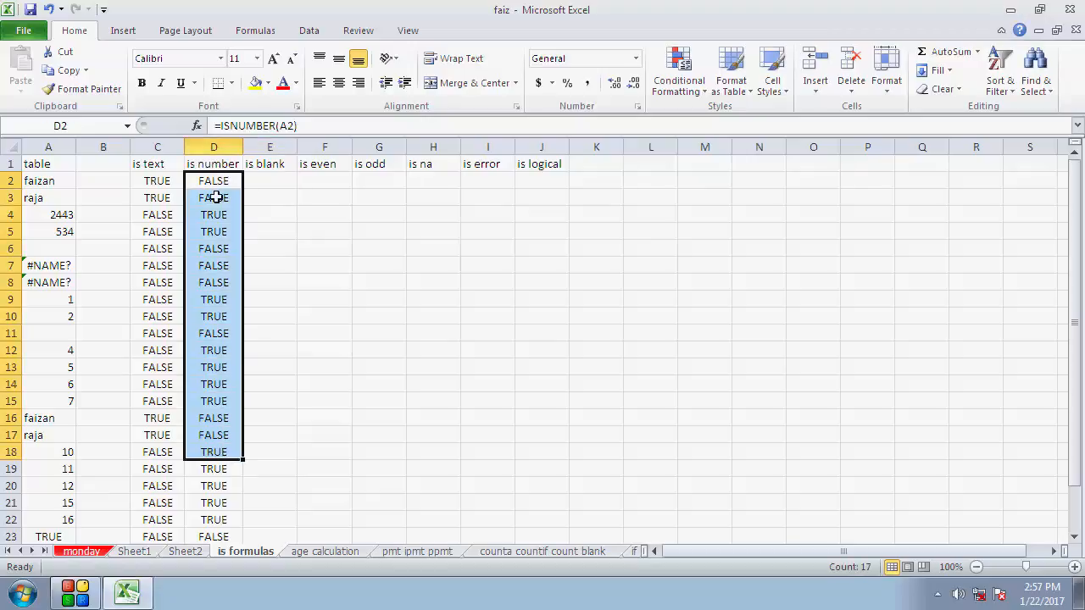
{"action": "left_click", "coordinate": [213, 165]}
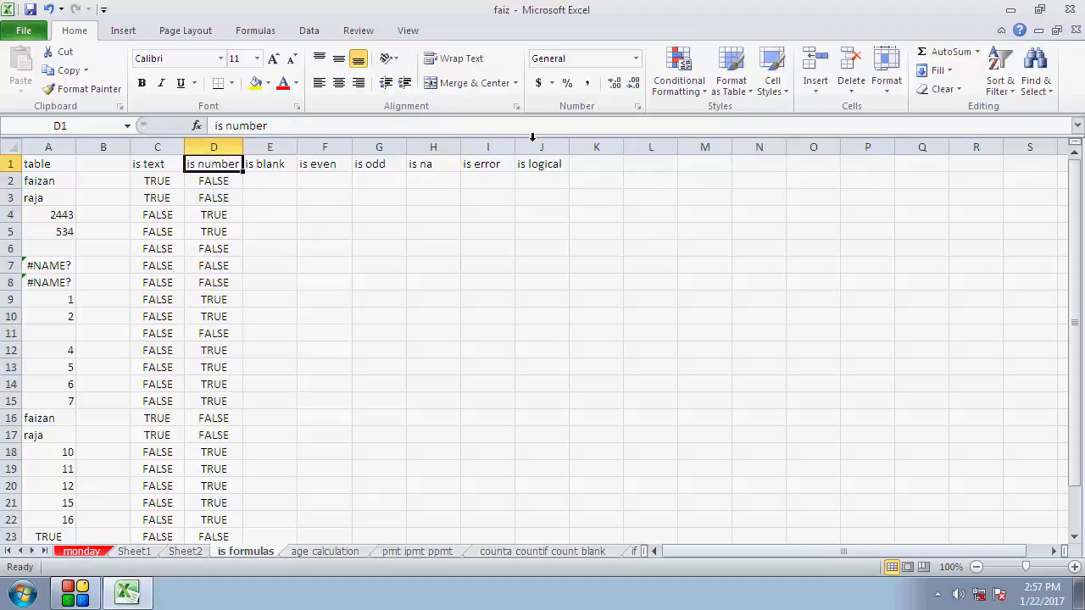
{"action": "left_click", "coordinate": [1011, 101]}
{"action": "left_click", "coordinate": [1012, 168]}
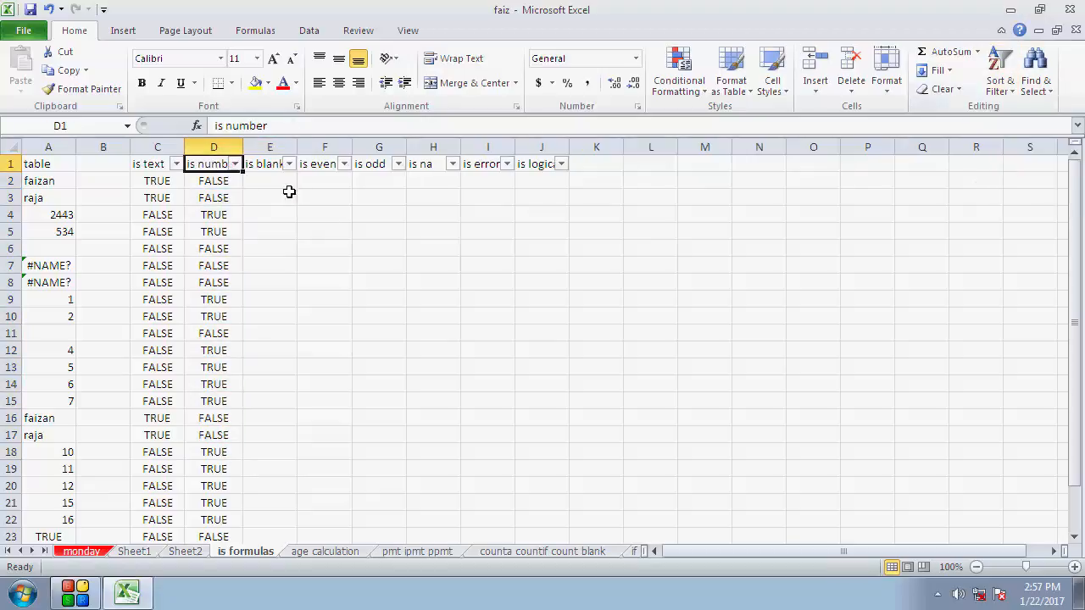
Step: Filter the "is number" column to show only the TRUE rows
{"action": "left_click", "coordinate": [235, 163]}
{"action": "left_click", "coordinate": [87, 319]}
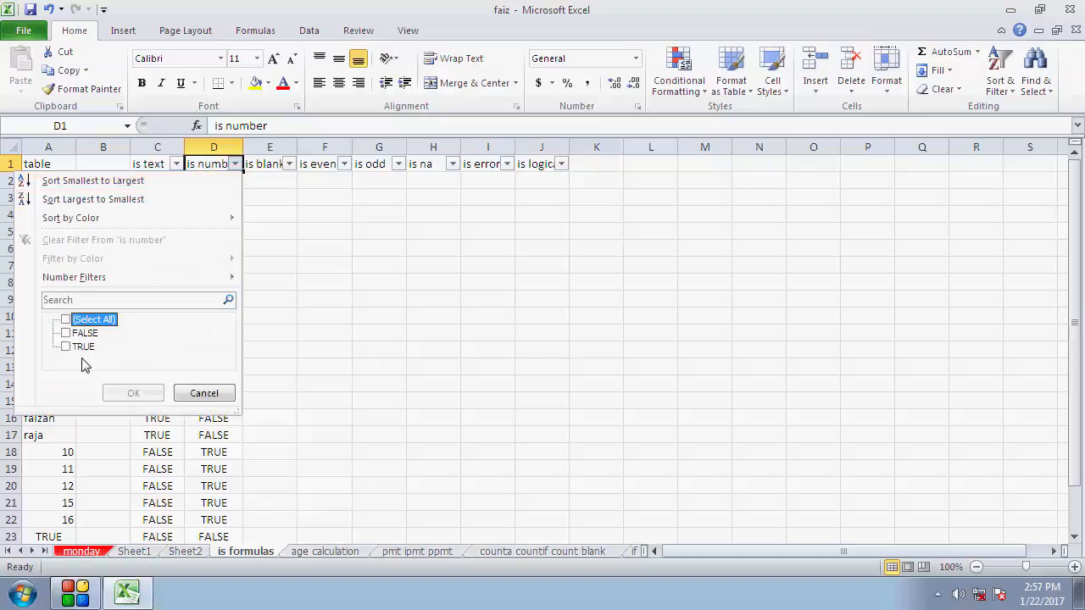
{"action": "left_click", "coordinate": [81, 348]}
{"action": "left_click", "coordinate": [133, 393]}
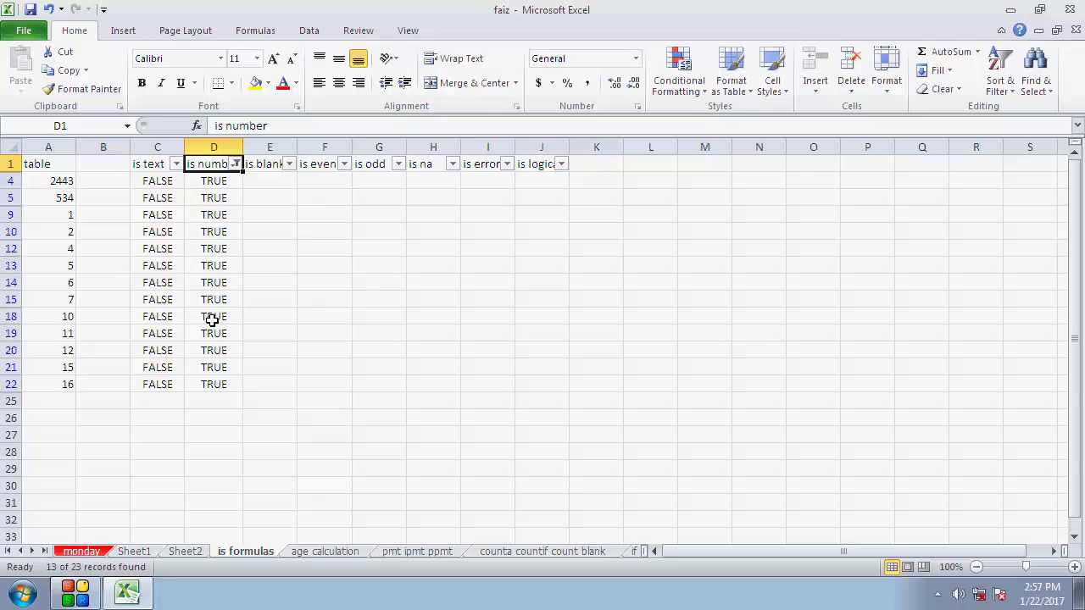
Step: Reselect all values in the "is number" filter to restore every row
{"action": "left_click", "coordinate": [237, 164]}
{"action": "left_click", "coordinate": [81, 321]}
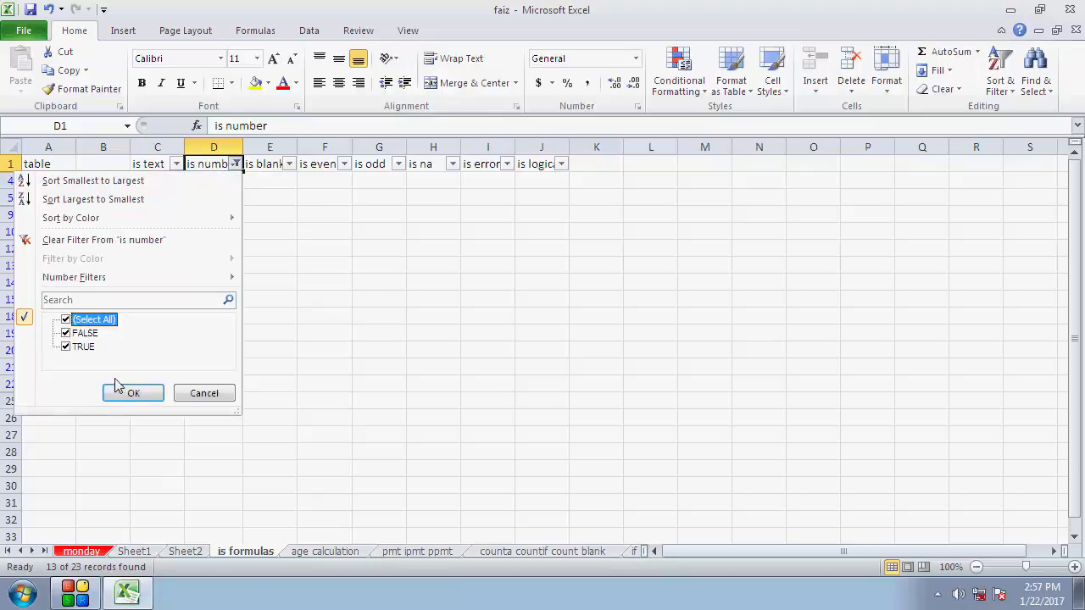
{"action": "left_click", "coordinate": [129, 393]}
Step: Filter the "is text" column to show only the TRUE rows
{"action": "left_click", "coordinate": [175, 163]}
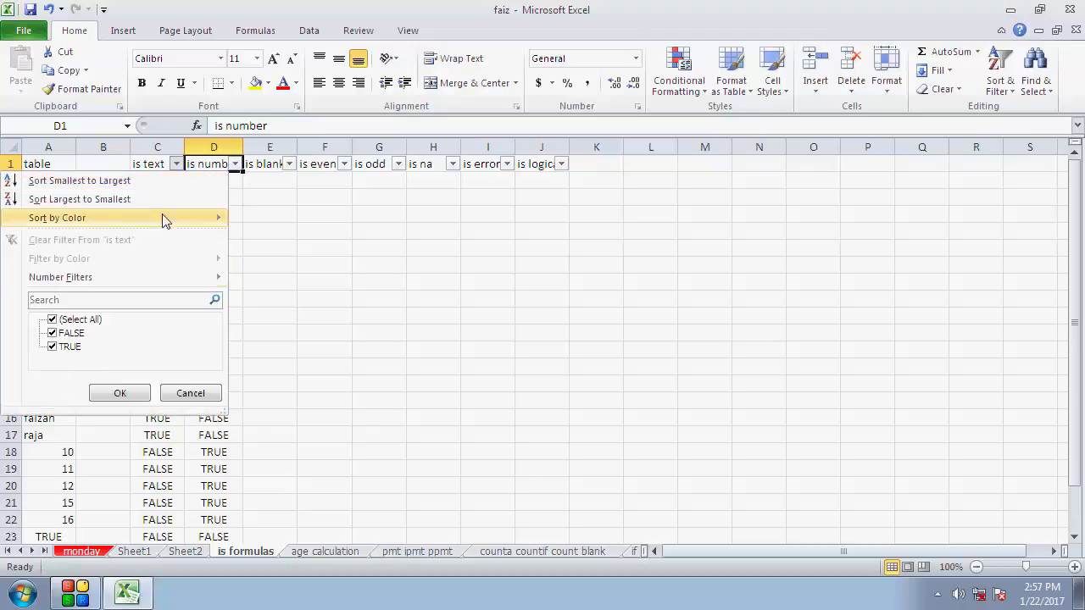
{"action": "left_click", "coordinate": [80, 320]}
{"action": "left_click", "coordinate": [80, 351]}
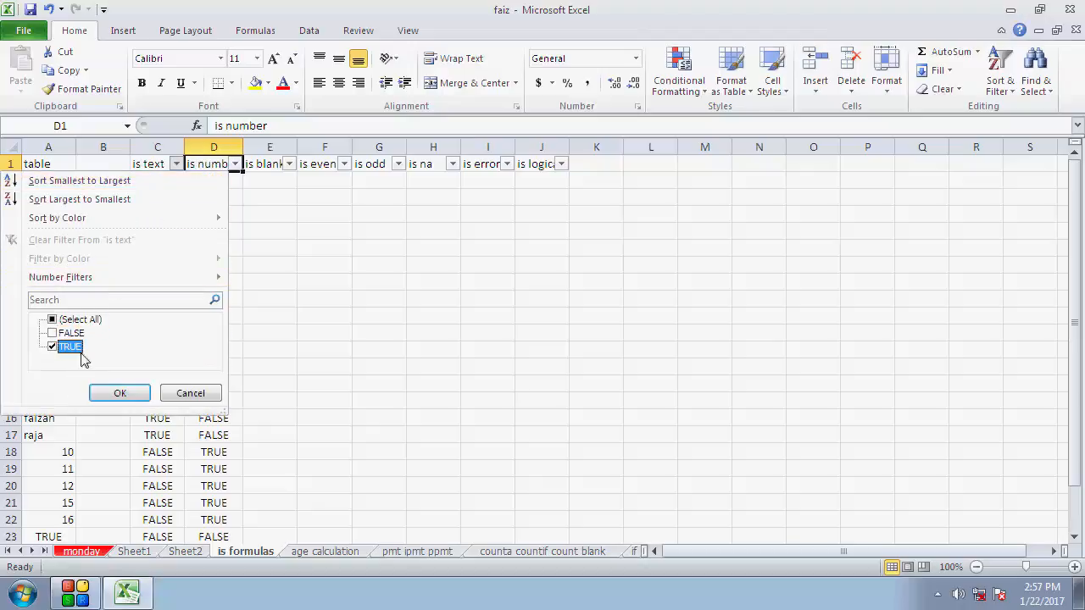
{"action": "left_click", "coordinate": [108, 391]}
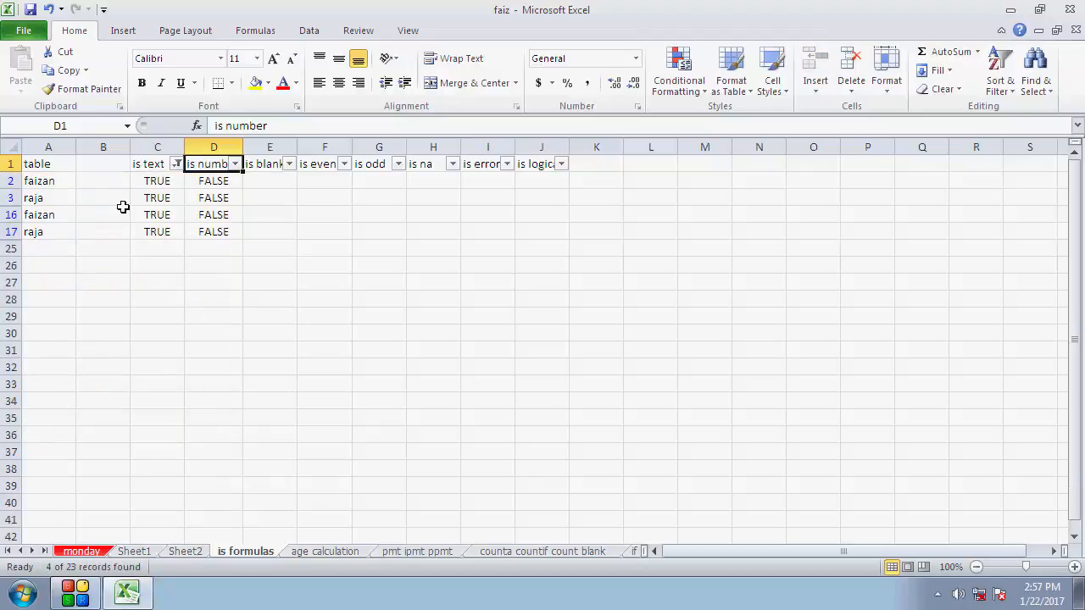
Step: Include FALSE again in the "is text" filter to restore every row
{"action": "left_click", "coordinate": [175, 163]}
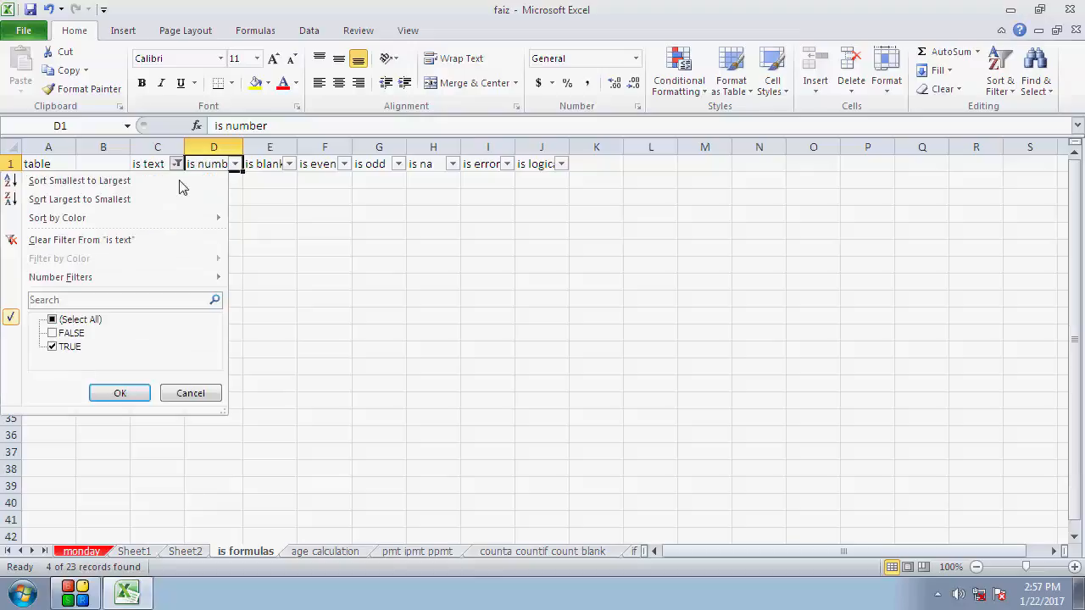
{"action": "left_click", "coordinate": [52, 333]}
{"action": "left_click", "coordinate": [108, 393]}
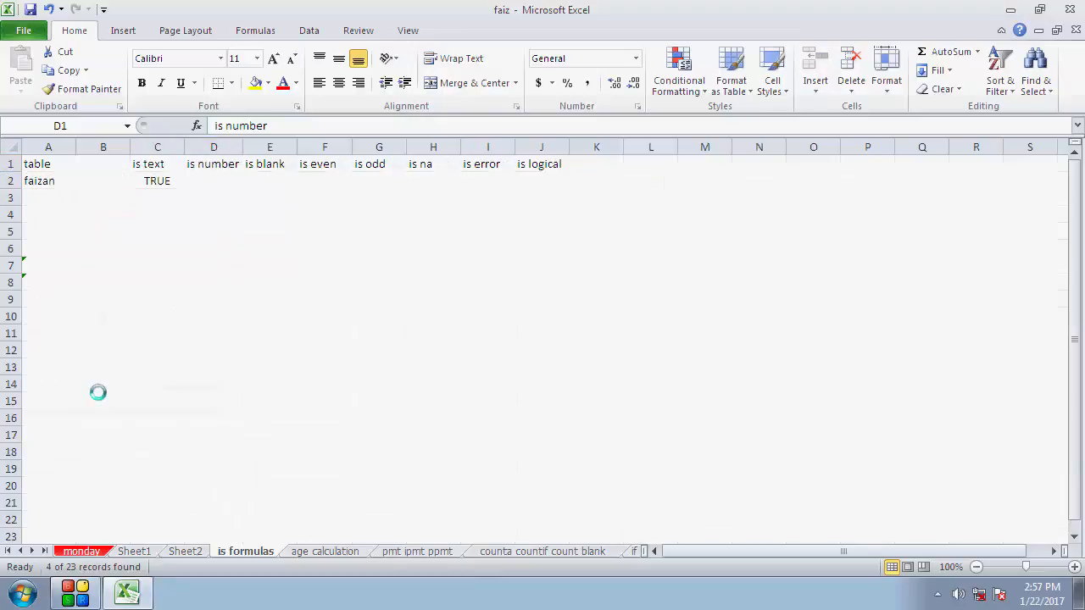
Step: Enter an ISBLANK formula in E2 that tests cell A2
{"action": "left_click", "coordinate": [264, 188]}
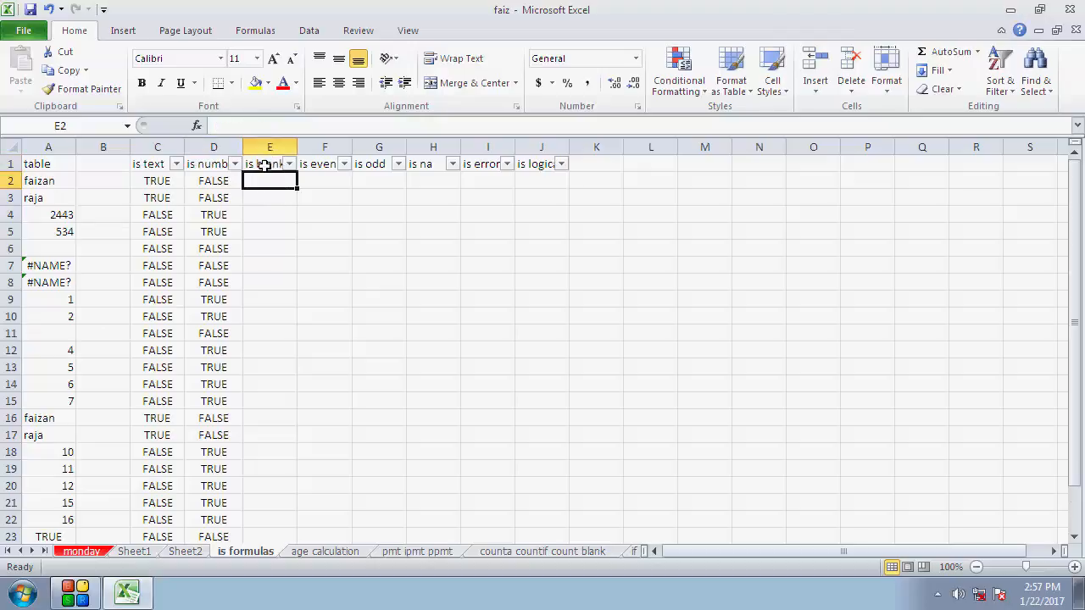
{"action": "left_click", "coordinate": [59, 249]}
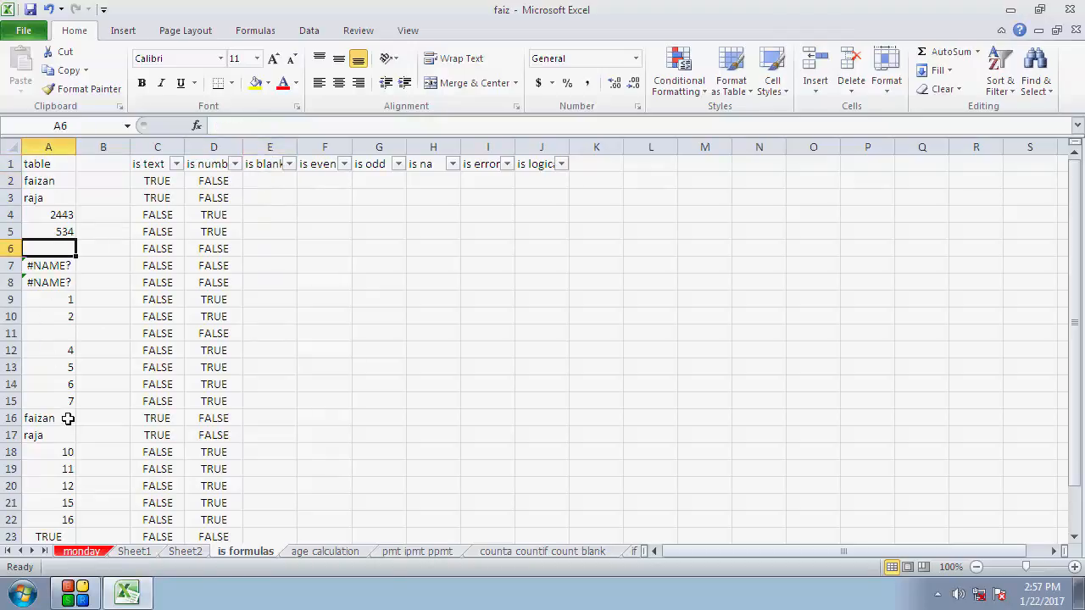
{"action": "left_click", "coordinate": [53, 336]}
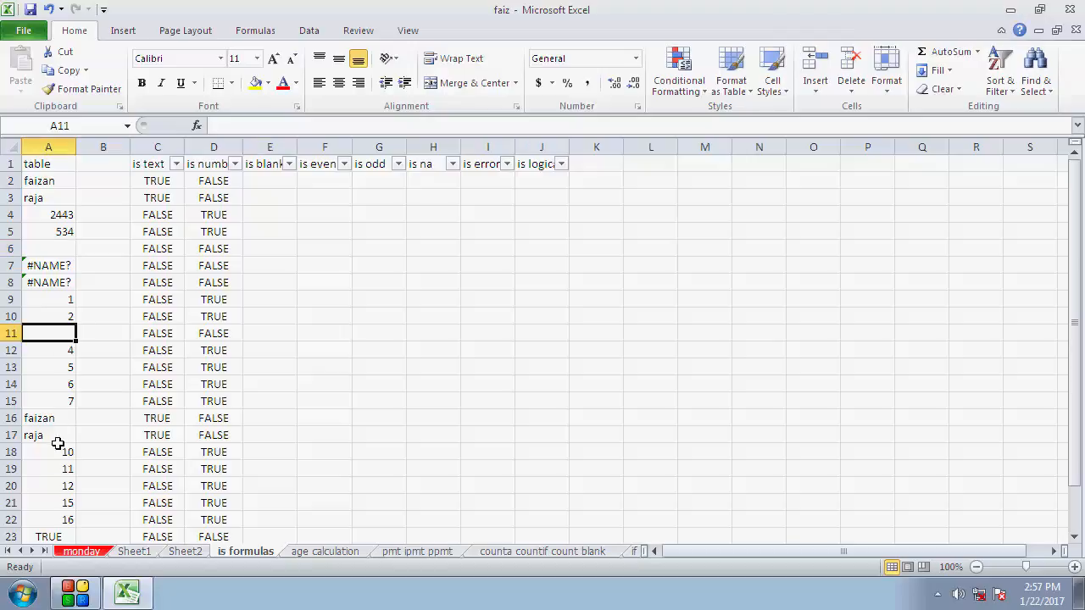
{"action": "left_click", "coordinate": [275, 181]}
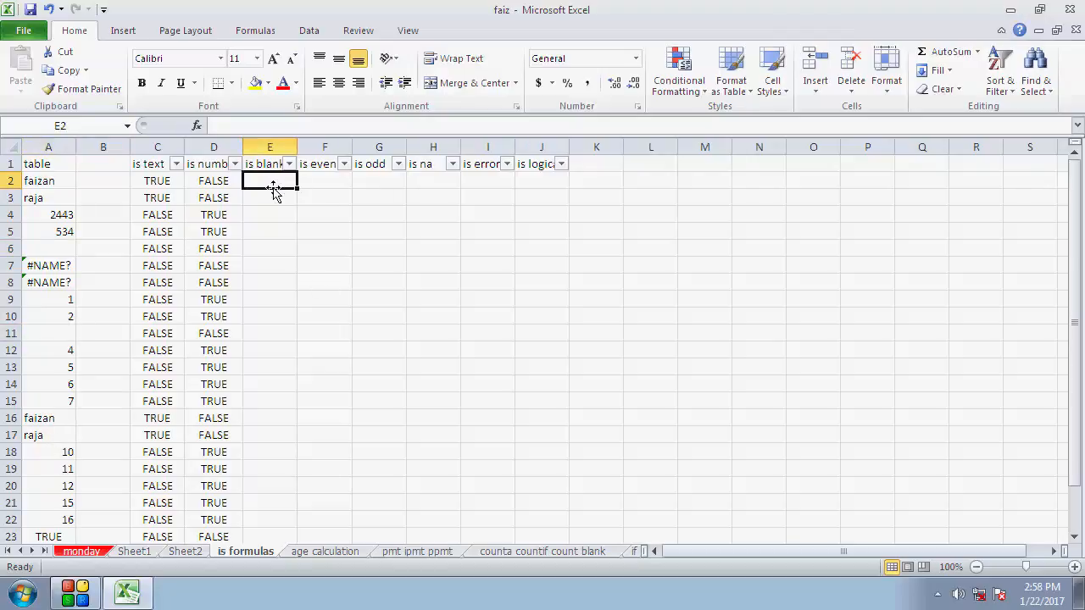
{"action": "type", "text": "=is"}
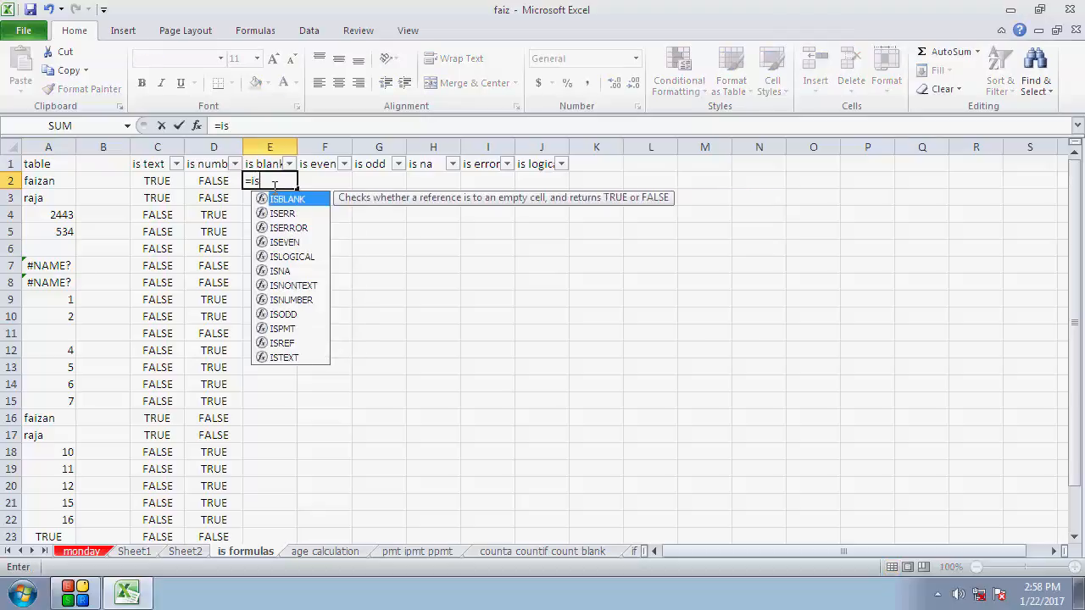
{"action": "type", "text": "blank"}
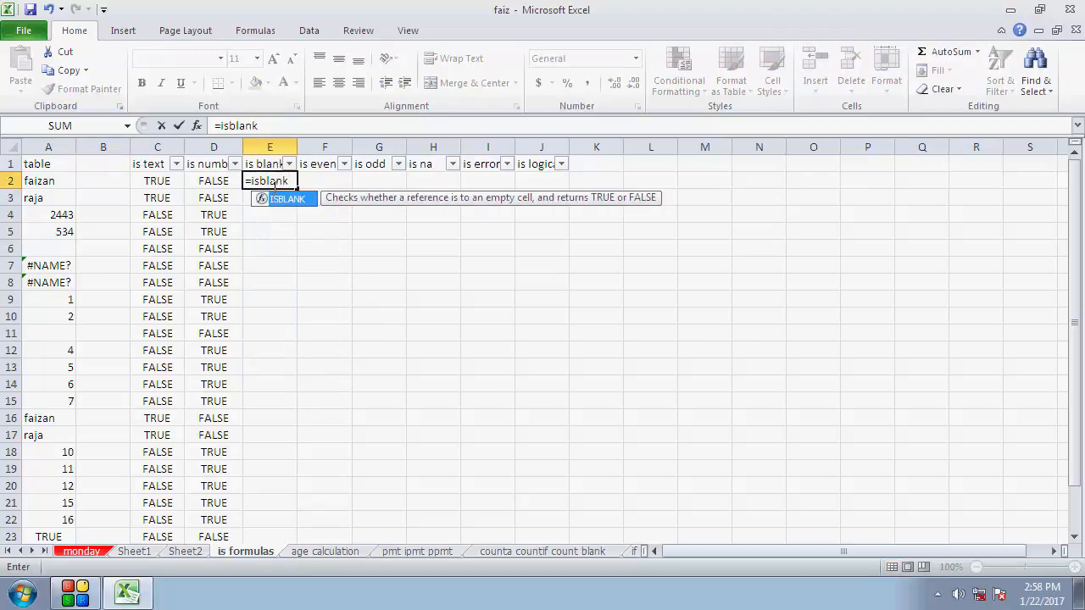
{"action": "type", "text": "("}
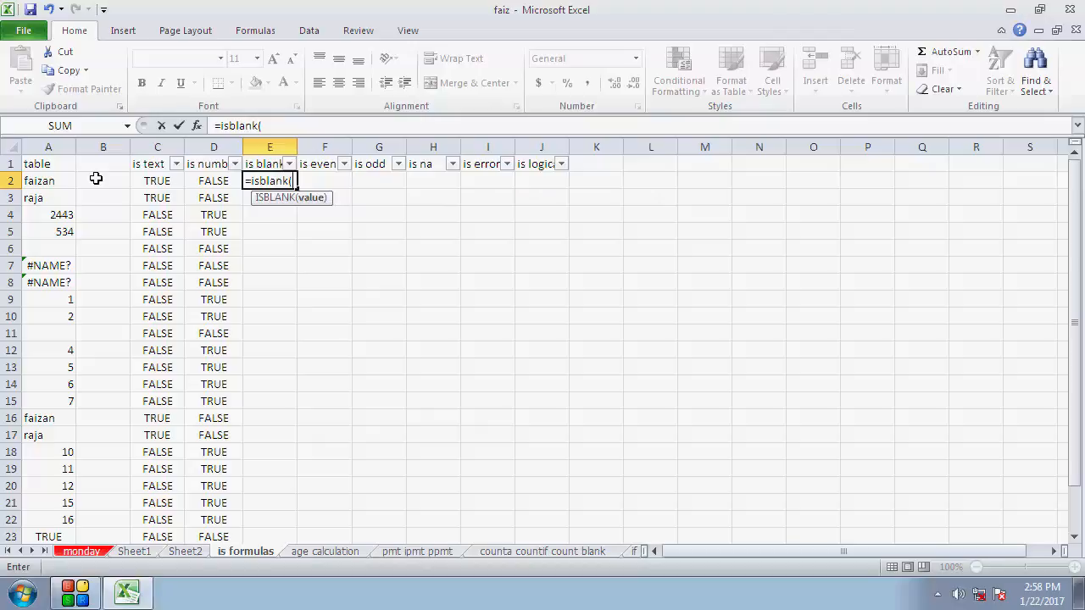
{"action": "left_click", "coordinate": [49, 180]}
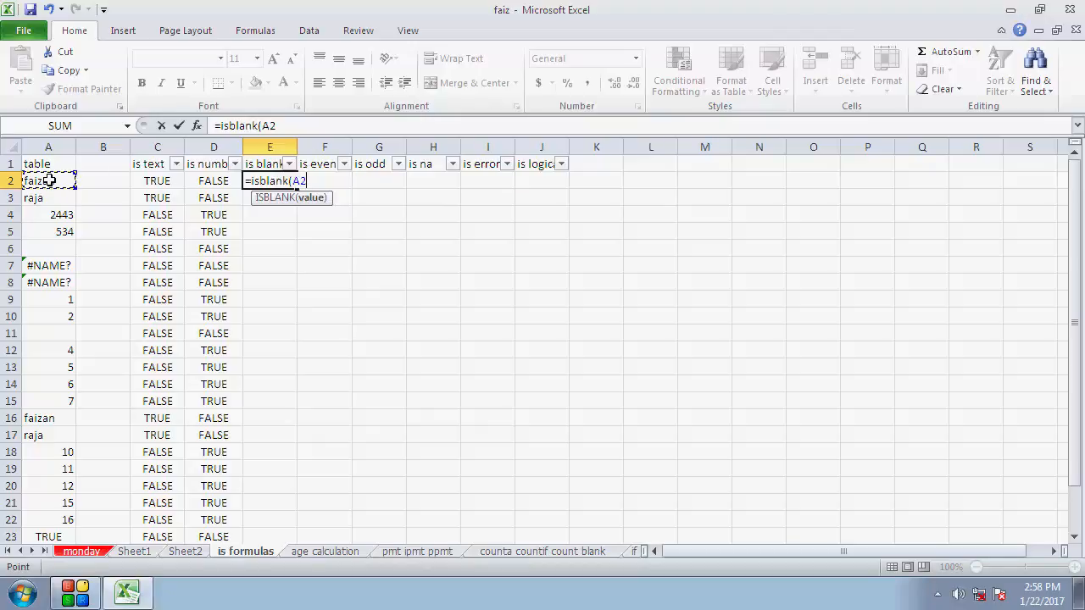
{"action": "type", "text": ")"}
{"action": "key", "text": "Return"}
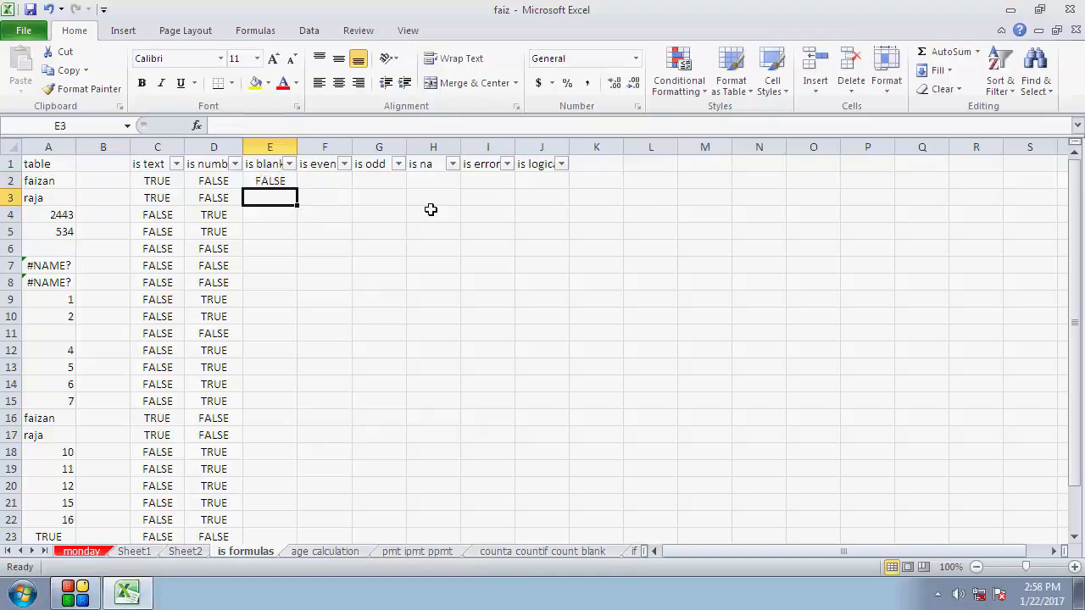
Step: Fill the ISBLANK formula from E2 down through E24
{"action": "left_click", "coordinate": [287, 181]}
{"action": "left_click_drag", "start_coordinate": [297, 191], "coordinate": [282, 524]}
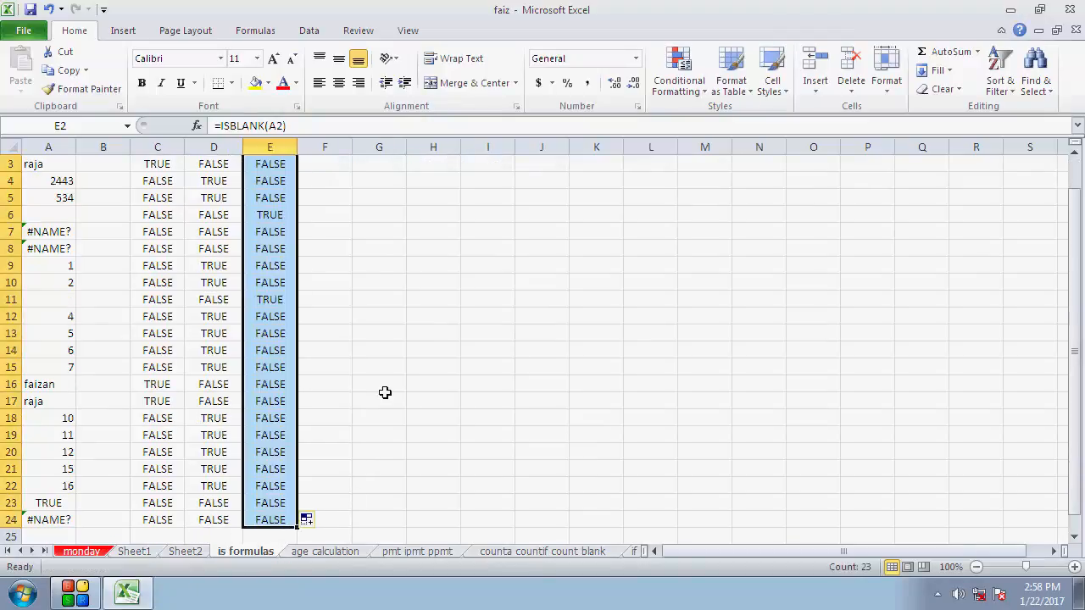
{"action": "scroll", "coordinate": [384, 392], "scroll_direction": "up", "scroll_amount": 1}
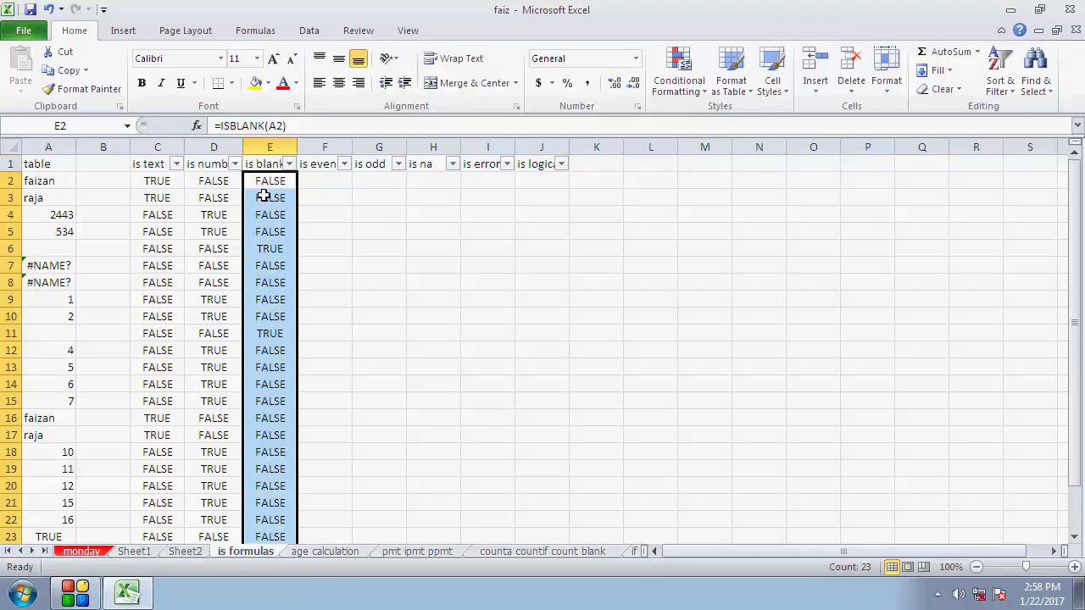
Step: Filter the "is blank" column to show only the TRUE rows
{"action": "left_click", "coordinate": [289, 163]}
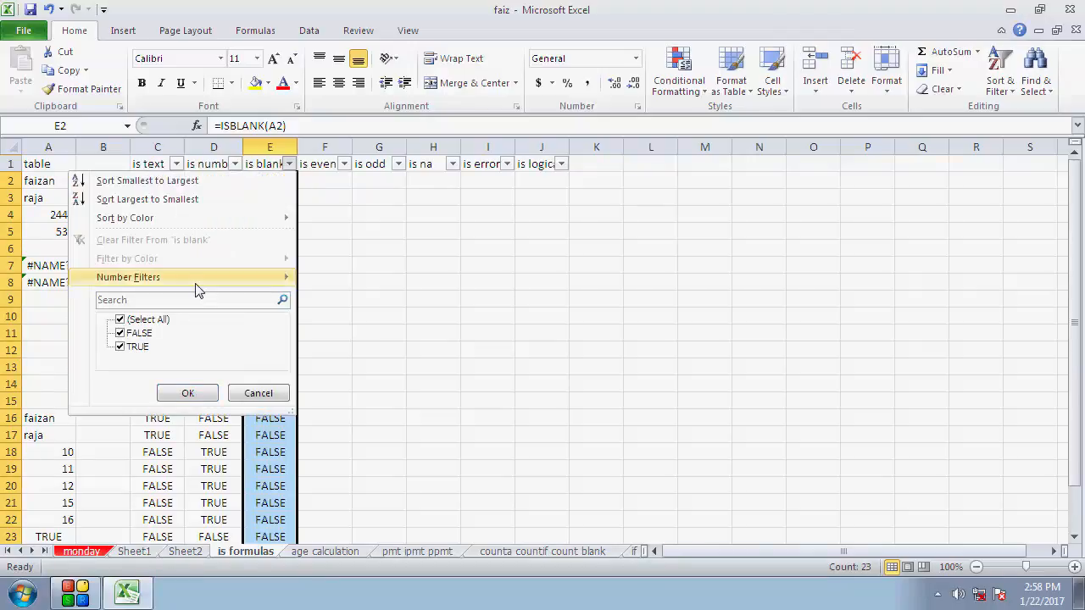
{"action": "left_click", "coordinate": [135, 323]}
{"action": "left_click", "coordinate": [132, 348]}
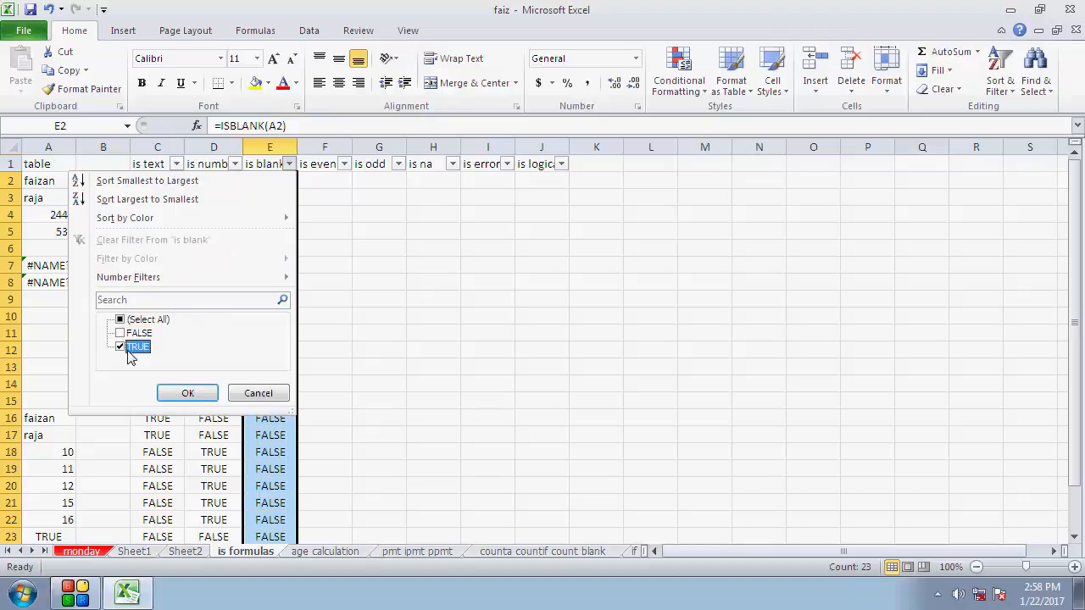
{"action": "left_click", "coordinate": [187, 392]}
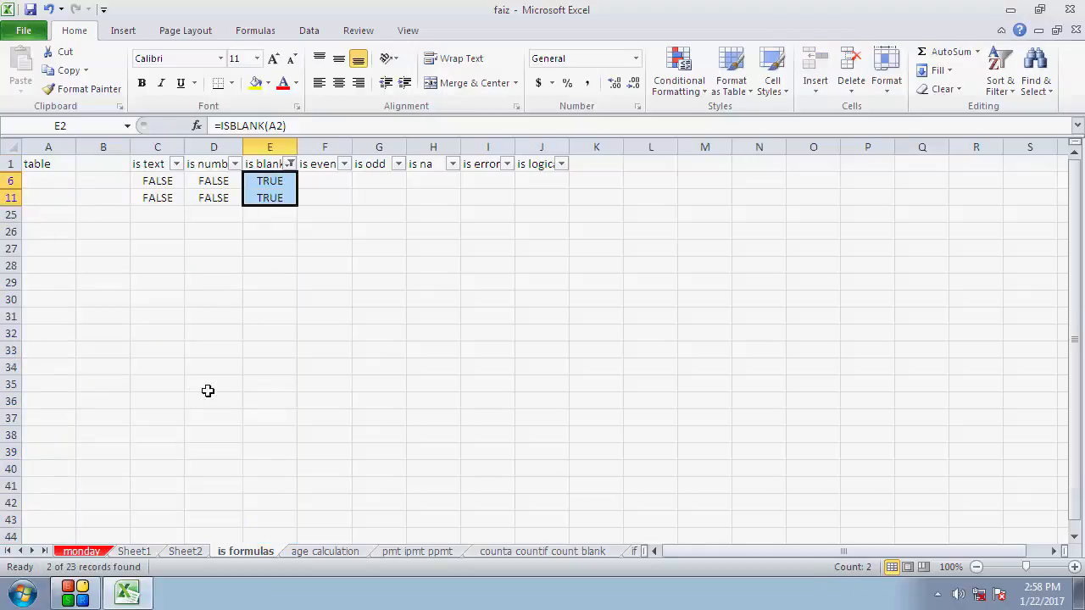
Step: Examine the filtered rows 6 and 11, comparing the ISBLANK formulas in column E with the cells in column A
{"action": "left_click", "coordinate": [255, 200]}
{"action": "left_click", "coordinate": [91, 179]}
{"action": "left_click", "coordinate": [55, 187]}
{"action": "left_click_drag", "start_coordinate": [55, 190], "coordinate": [59, 464]}
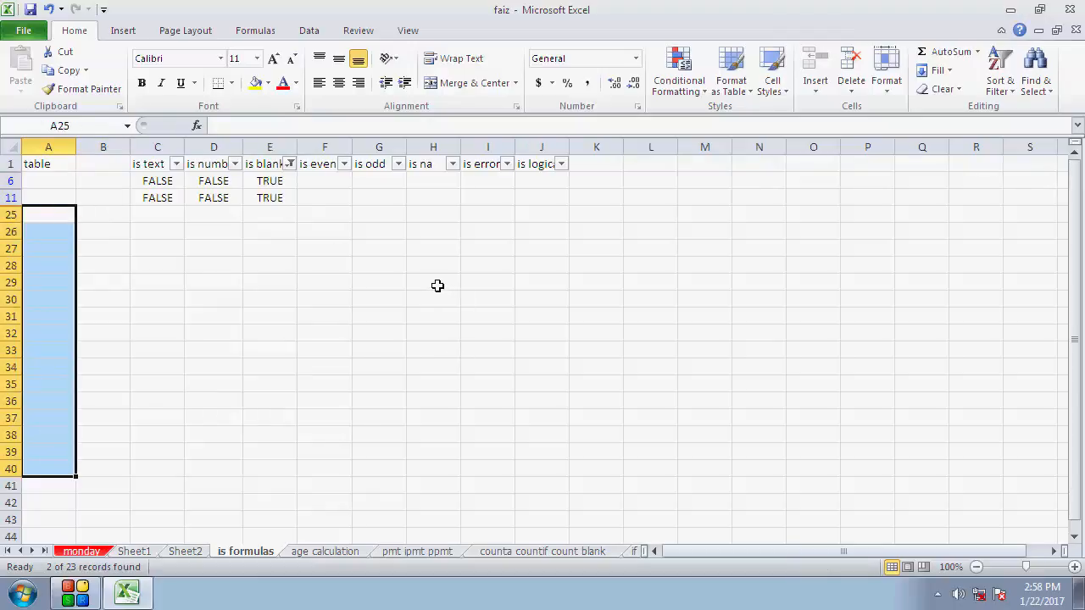
{"action": "left_click", "coordinate": [287, 194]}
{"action": "left_click", "coordinate": [287, 180]}
{"action": "left_click", "coordinate": [287, 196]}
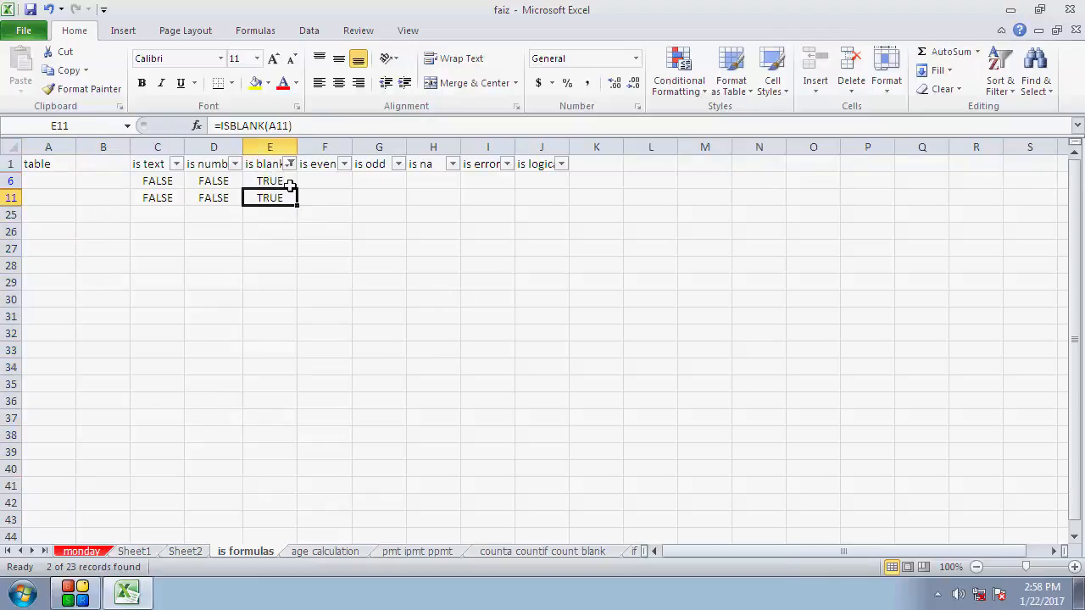
{"action": "left_click", "coordinate": [286, 181]}
{"action": "left_click", "coordinate": [291, 216]}
{"action": "left_click", "coordinate": [282, 198]}
{"action": "left_click", "coordinate": [278, 180]}
{"action": "left_click", "coordinate": [282, 197]}
Step: Reselect all values in the "is blank" filter to restore every row
{"action": "left_click", "coordinate": [289, 164]}
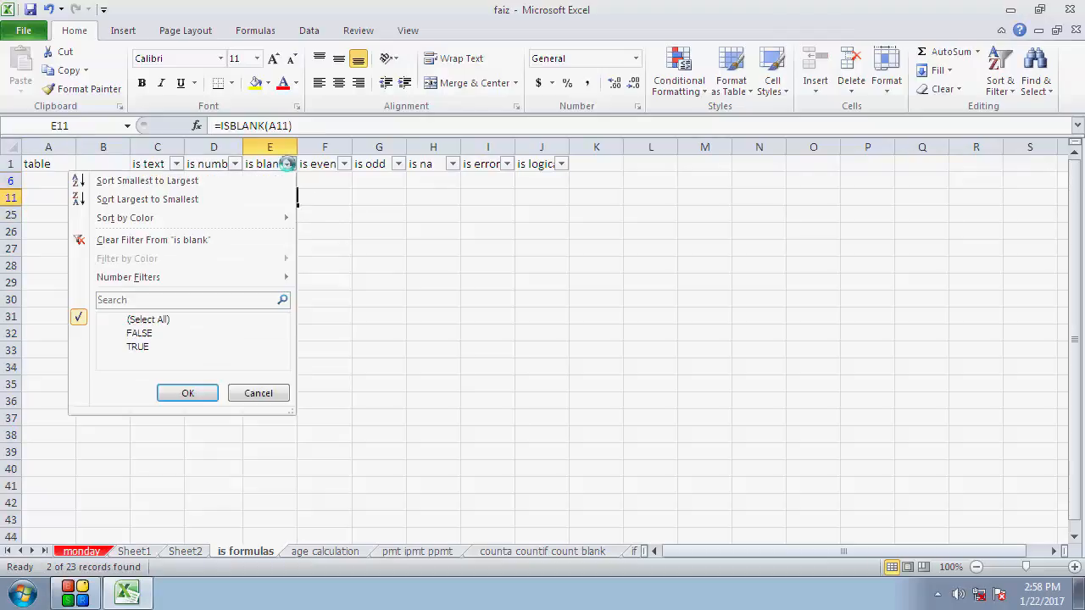
{"action": "left_click", "coordinate": [144, 322]}
{"action": "left_click", "coordinate": [187, 392]}
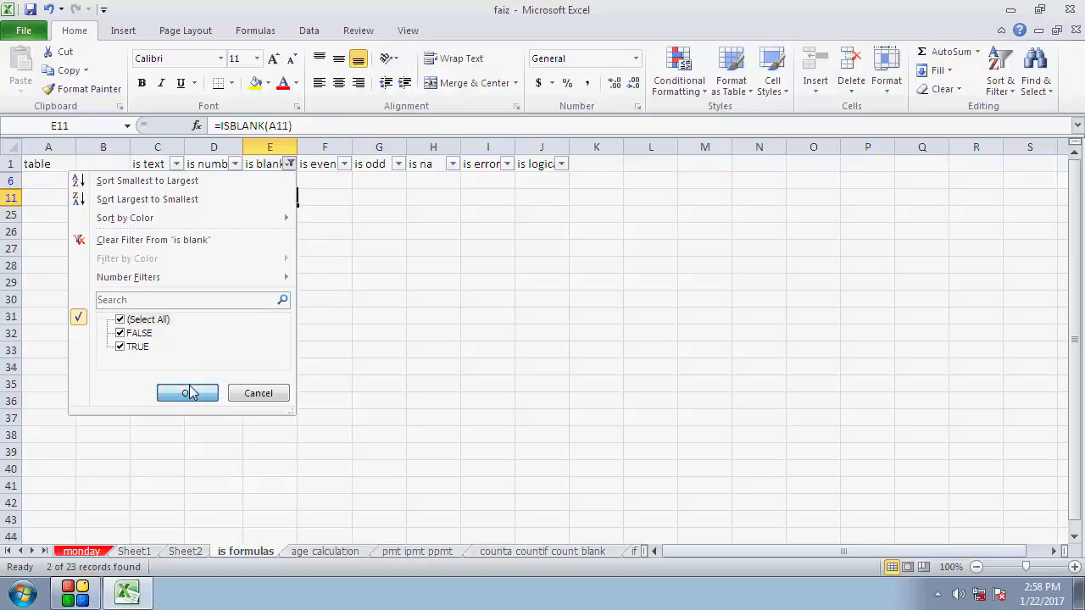
Step: Enter the formula =ISEVEN(A2) in cell F2 of the "is even" column
{"action": "left_click", "coordinate": [326, 183]}
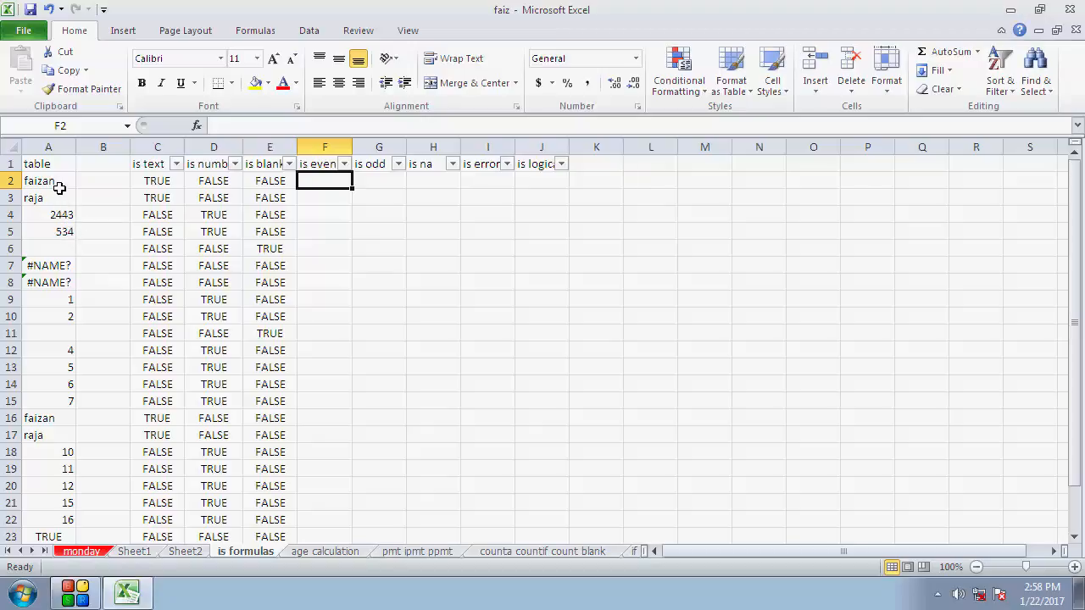
{"action": "left_click_drag", "start_coordinate": [60, 188], "coordinate": [70, 443]}
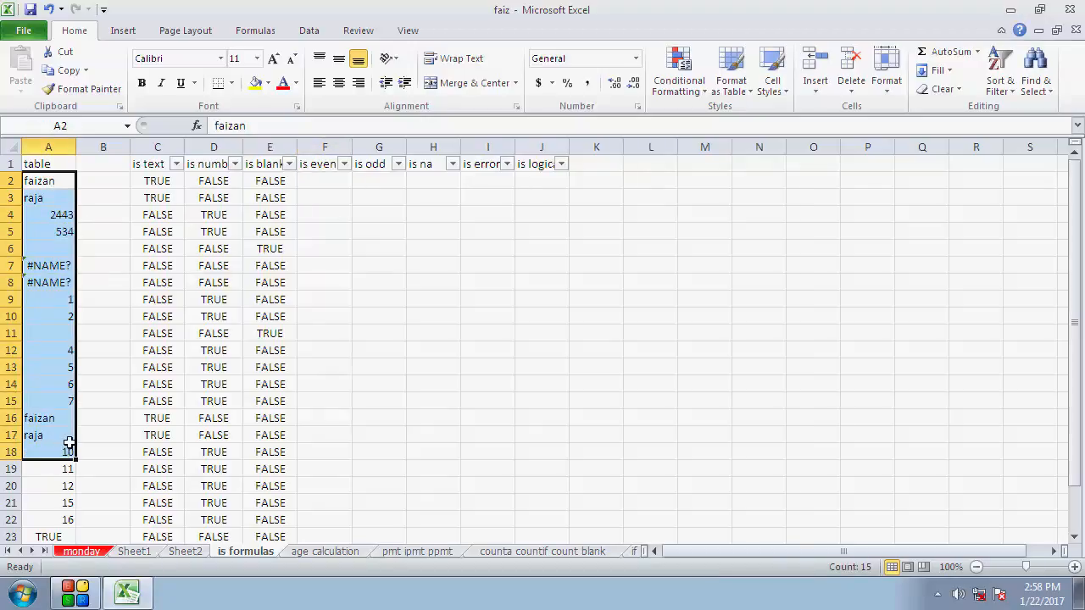
{"action": "left_click", "coordinate": [69, 440]}
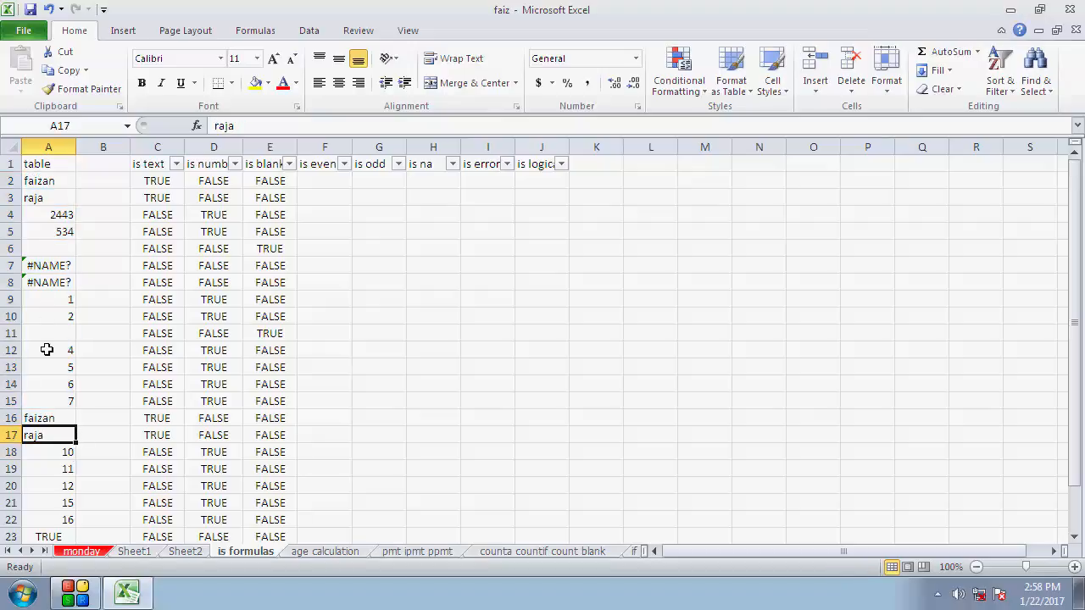
{"action": "left_click", "coordinate": [324, 183]}
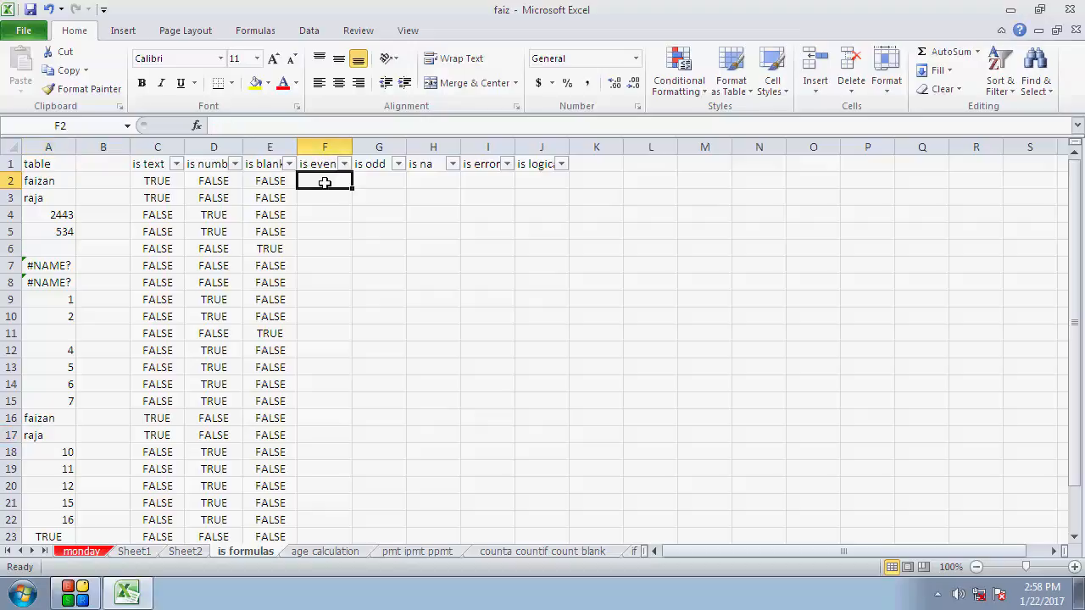
{"action": "type", "text": "=is"}
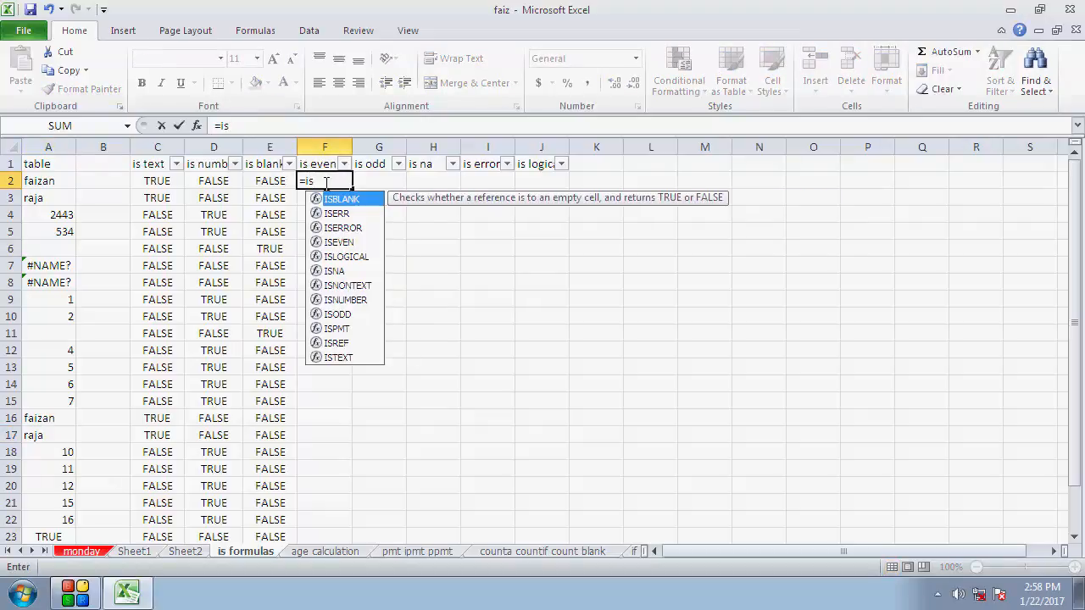
{"action": "type", "text": "ec"}
{"action": "key", "text": "BackSpace"}
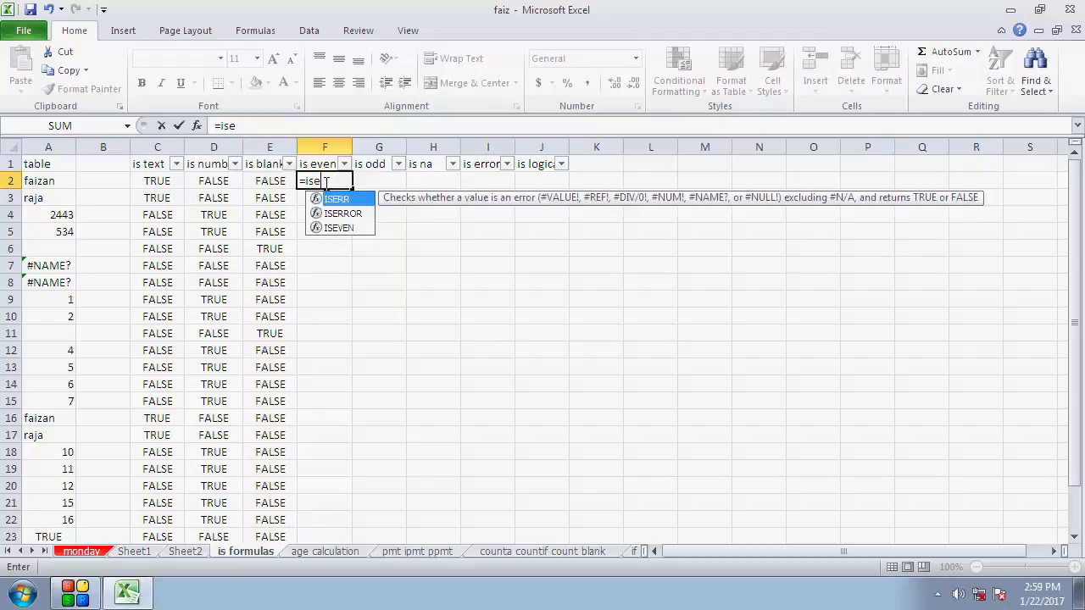
{"action": "type", "text": "ven"}
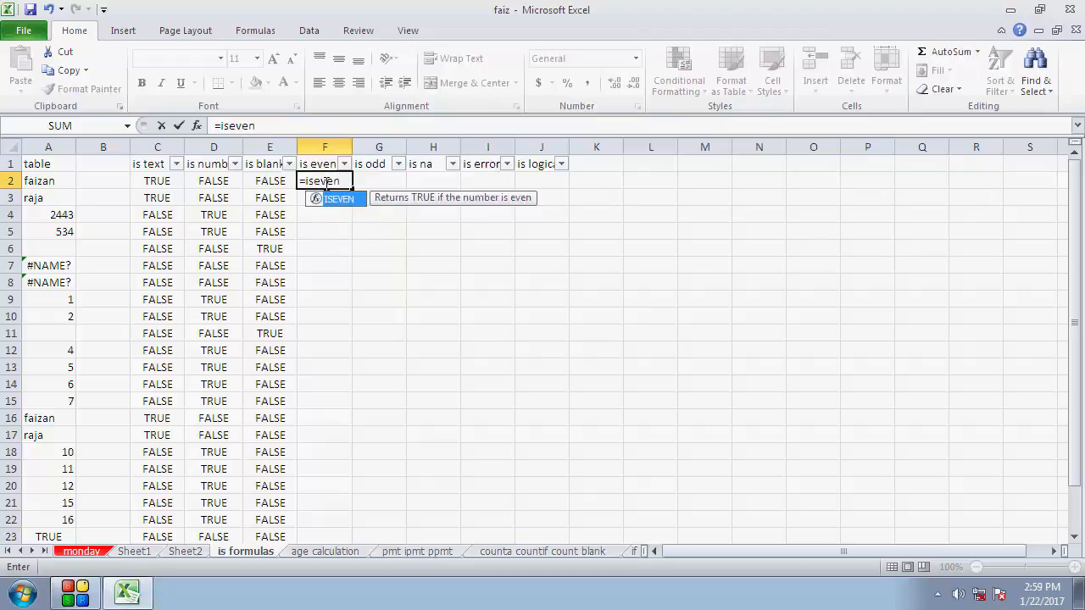
{"action": "type", "text": "("}
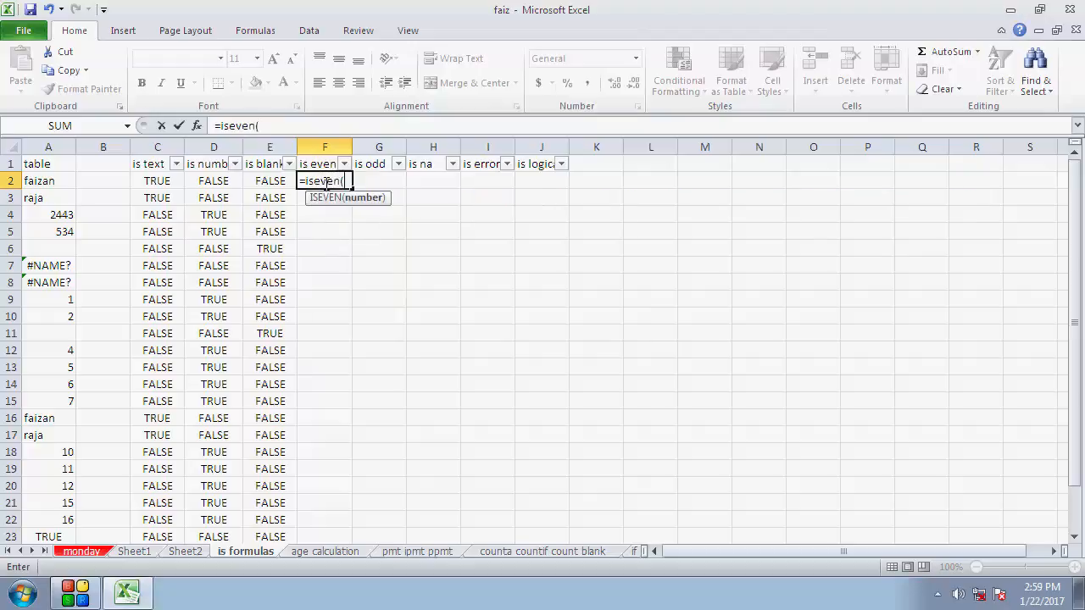
{"action": "left_click", "coordinate": [57, 184]}
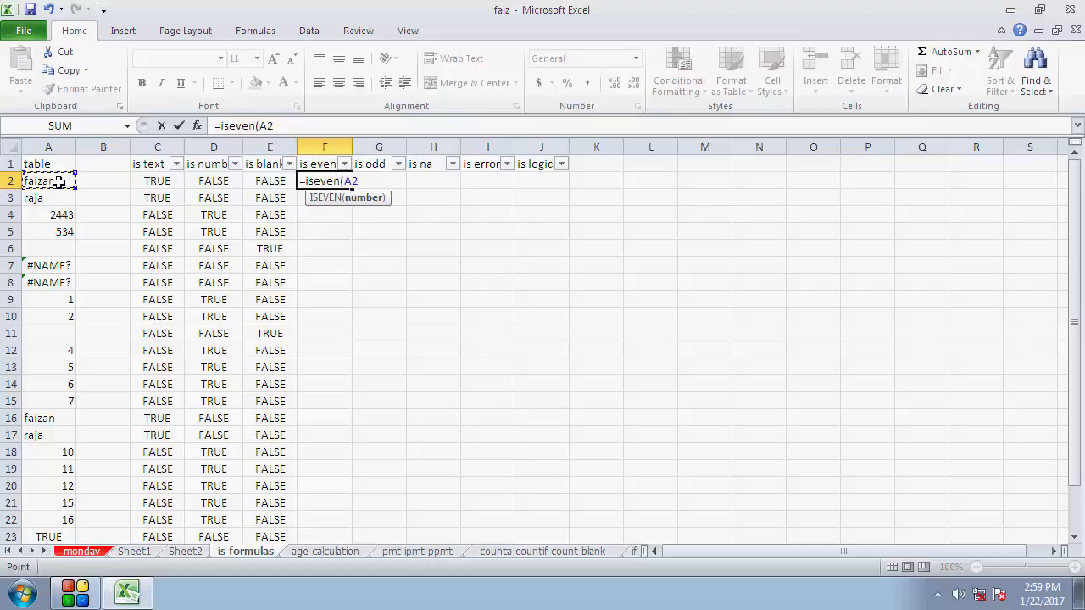
{"action": "type", "text": ")"}
{"action": "key", "text": "Return"}
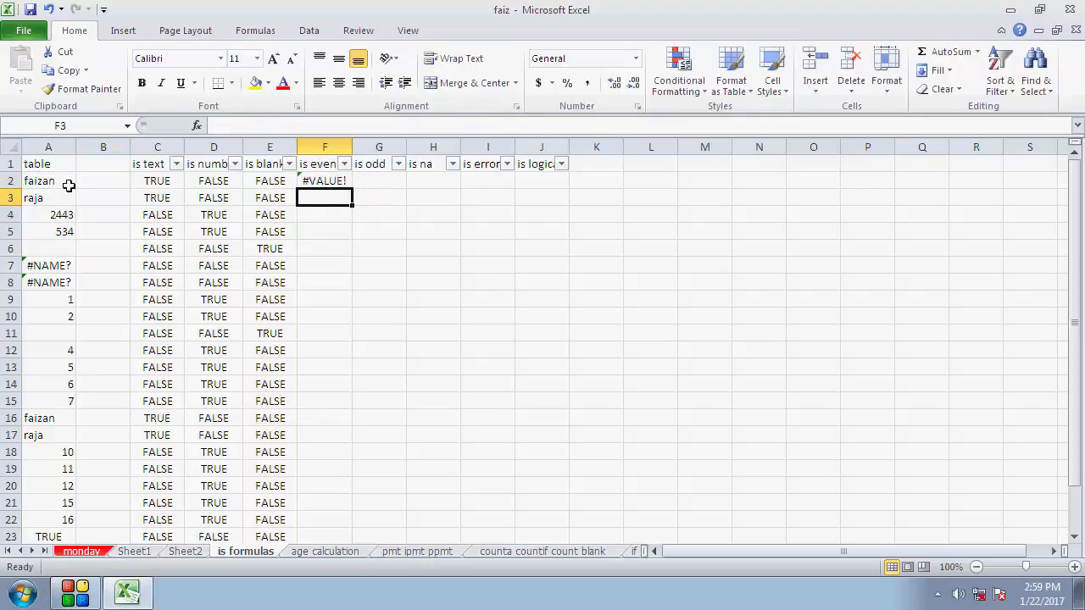
Step: Fill the ISEVEN formula from F2 down through F24
{"action": "left_click", "coordinate": [302, 183]}
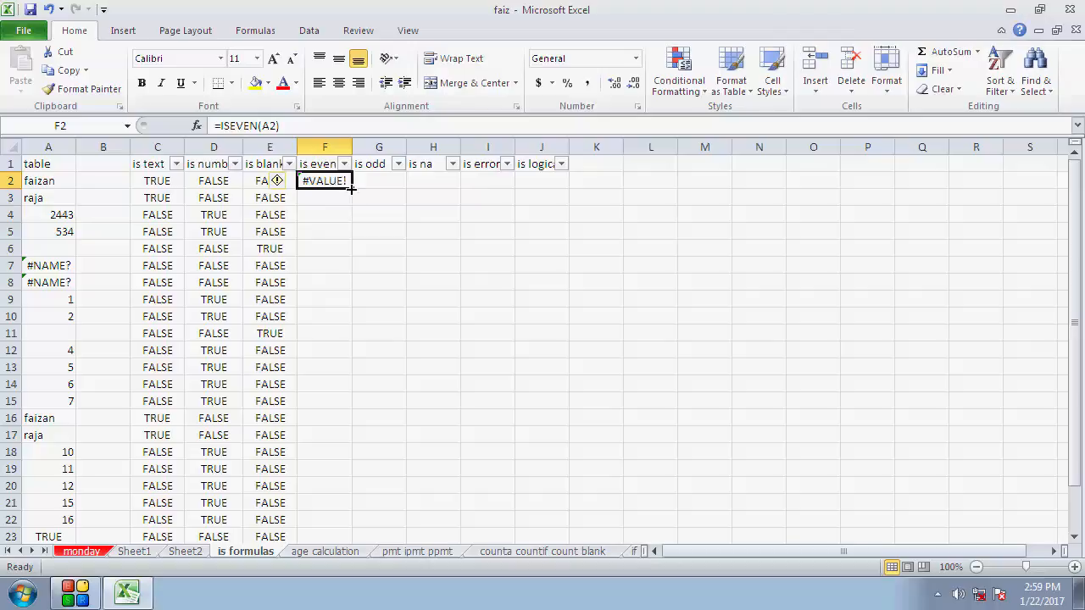
{"action": "left_click_drag", "start_coordinate": [354, 192], "coordinate": [333, 521]}
{"action": "scroll", "coordinate": [382, 295], "scroll_direction": "up", "scroll_amount": 1}
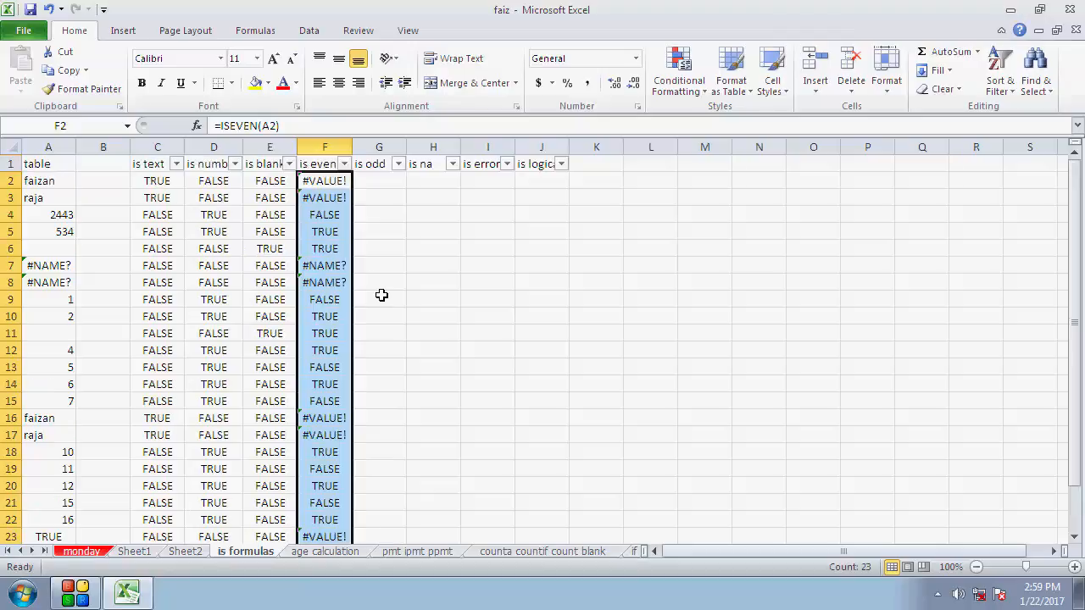
Step: Examine the ISEVEN results in column F for rows 5, 6, 14, 18, 20 and 22 against the values in column A
{"action": "left_click", "coordinate": [324, 232]}
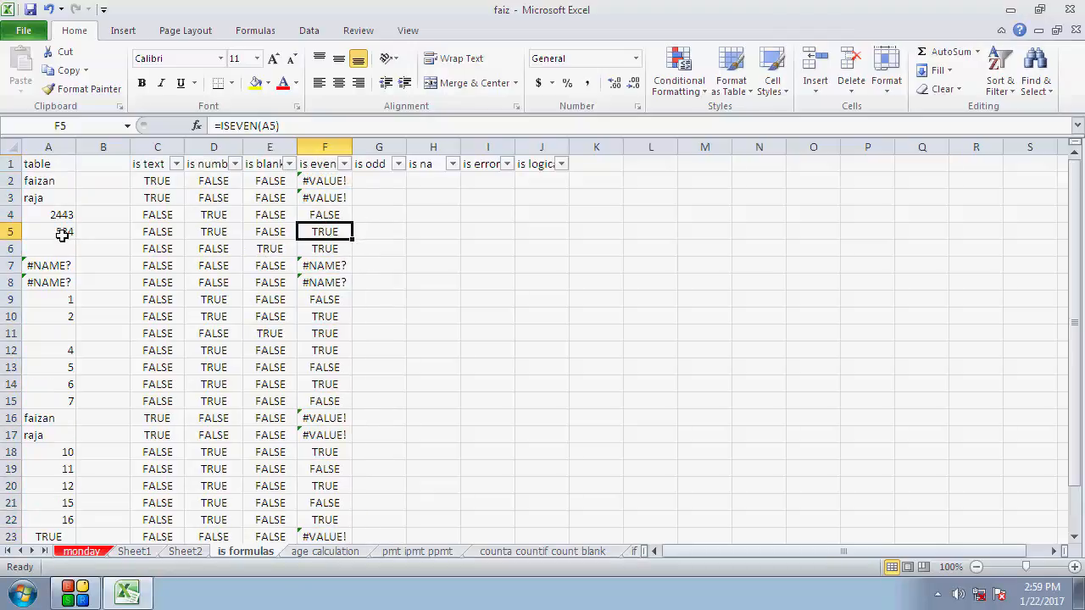
{"action": "left_click", "coordinate": [330, 251]}
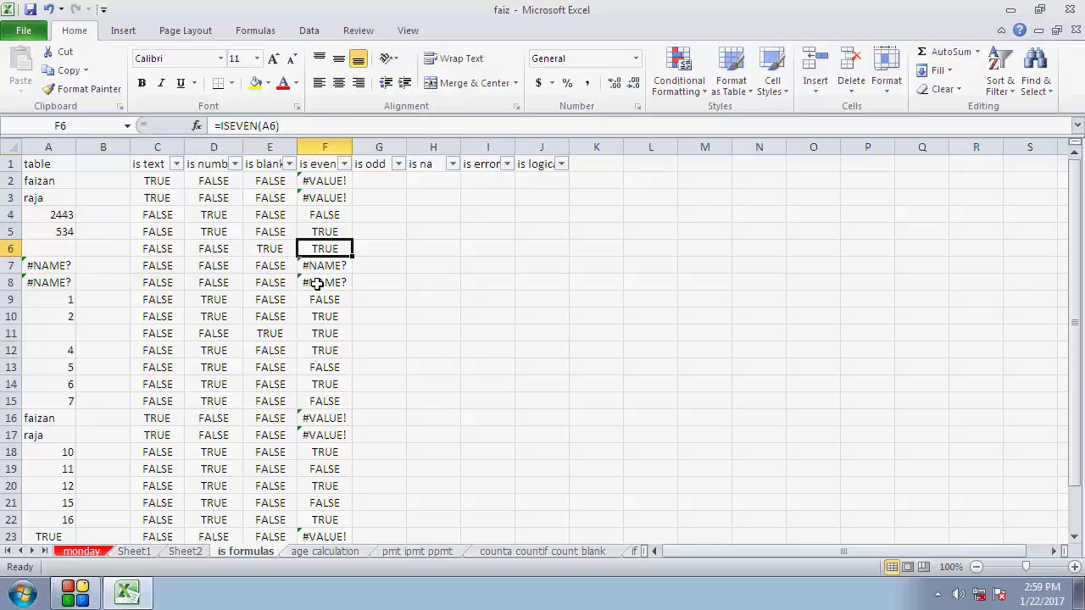
{"action": "left_click", "coordinate": [322, 385]}
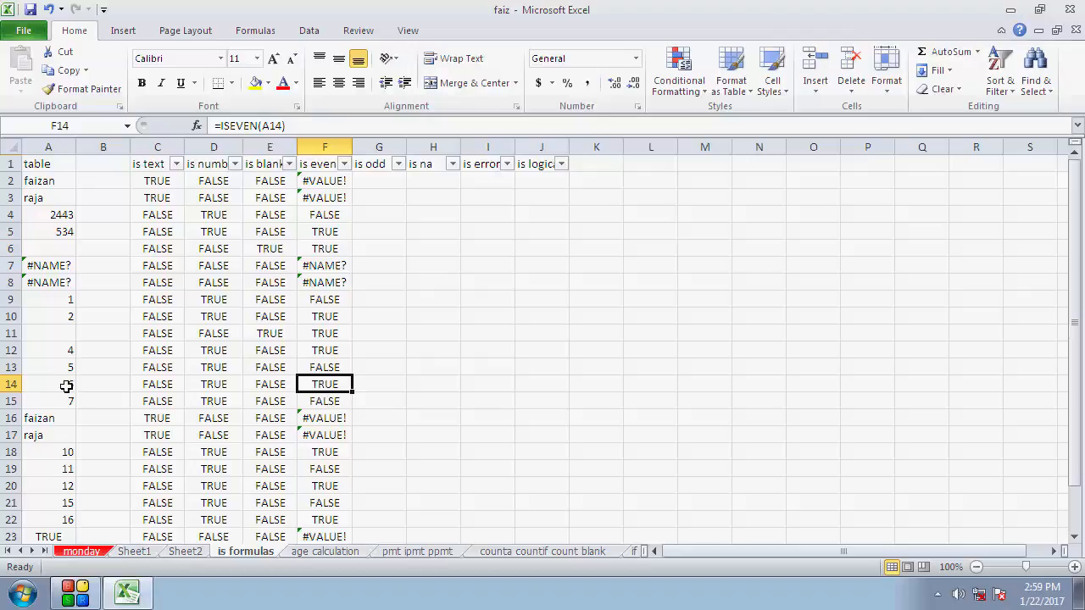
{"action": "scroll", "coordinate": [357, 397], "scroll_direction": "down", "scroll_amount": 1}
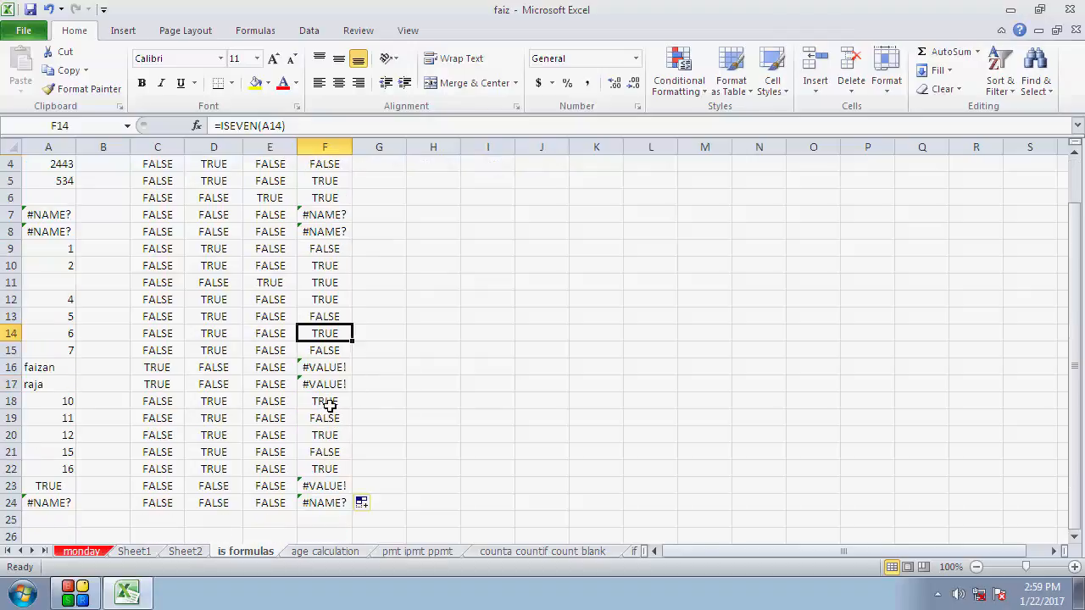
{"action": "left_click", "coordinate": [329, 401]}
{"action": "left_click", "coordinate": [337, 468]}
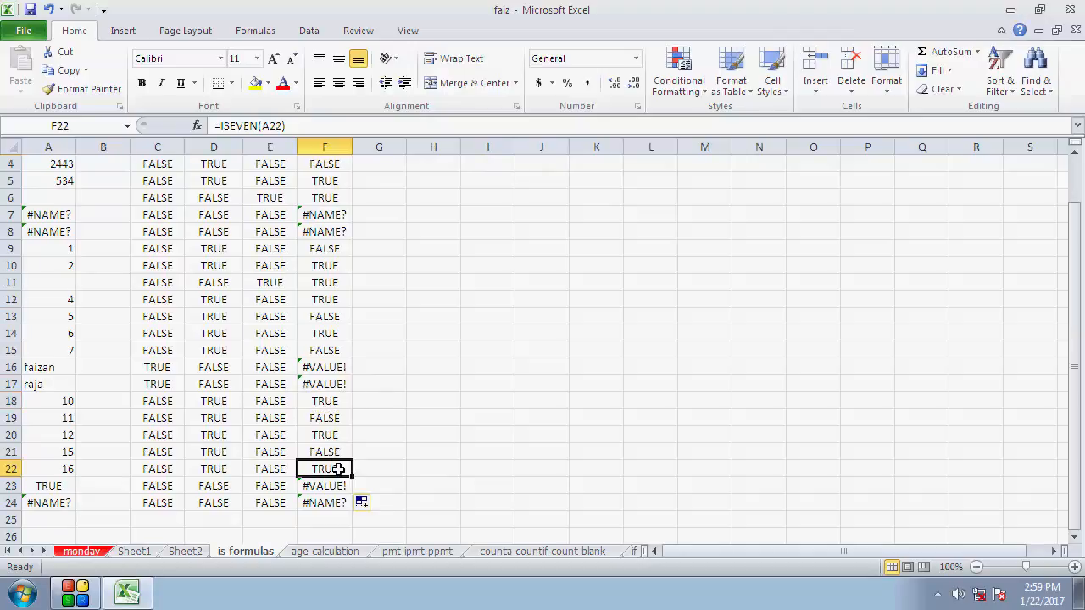
{"action": "left_click", "coordinate": [337, 437]}
{"action": "scroll", "coordinate": [354, 367], "scroll_direction": "up", "scroll_amount": 1}
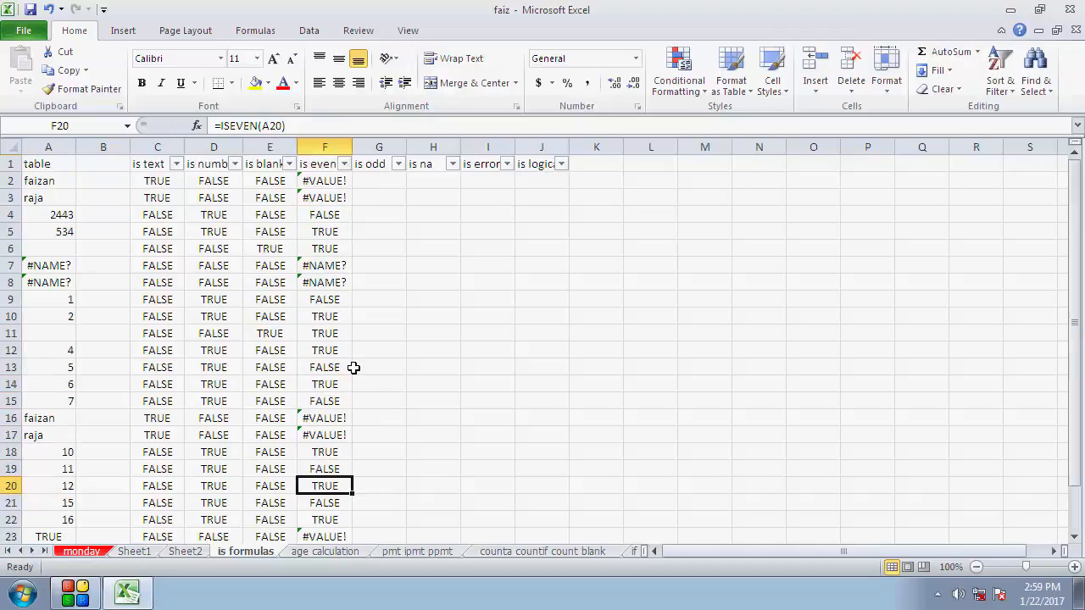
Step: Filter the "is even" column to show only the TRUE rows and review the matching values in column A
{"action": "left_click", "coordinate": [344, 163]}
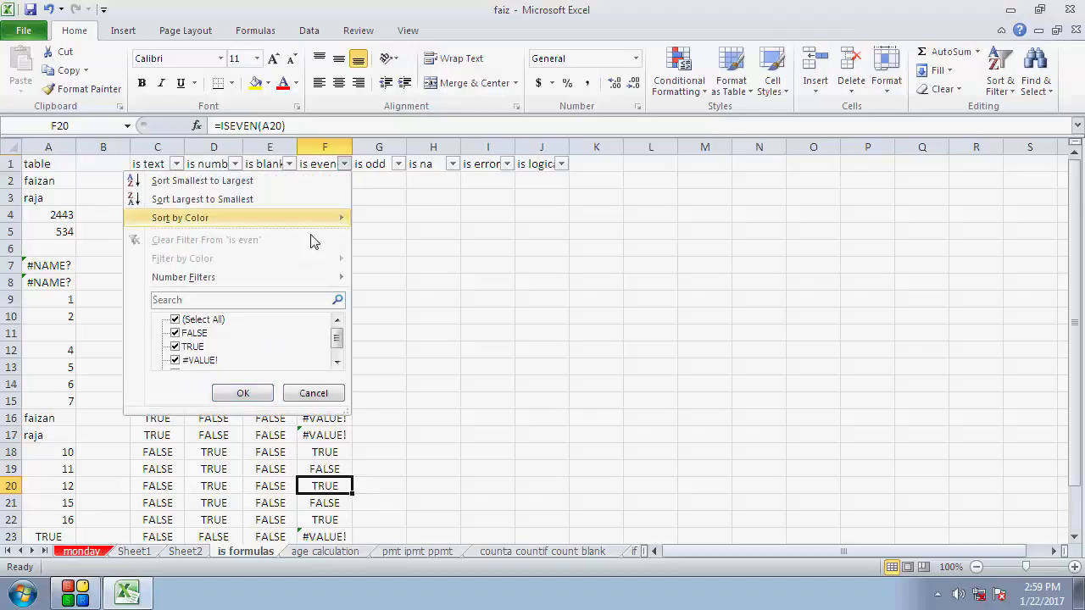
{"action": "left_click", "coordinate": [209, 324]}
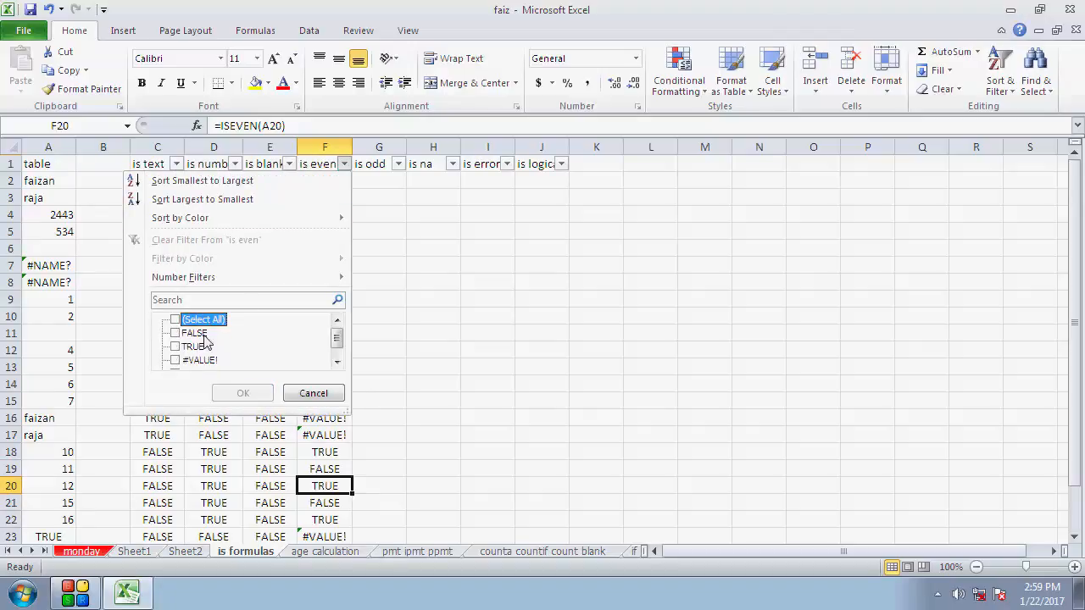
{"action": "left_click", "coordinate": [188, 347]}
{"action": "left_click", "coordinate": [244, 393]}
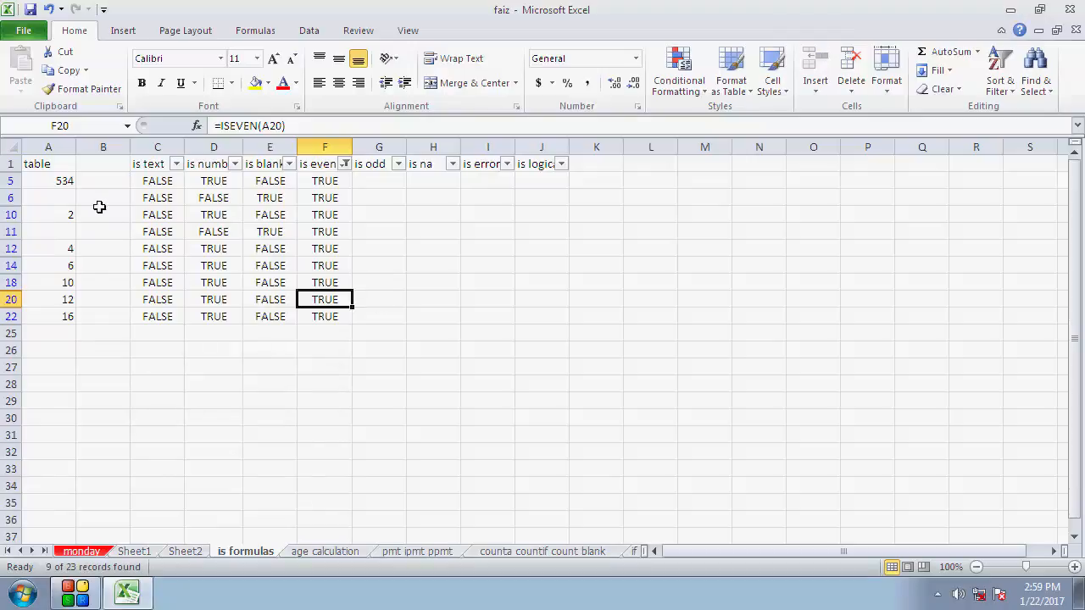
{"action": "left_click_drag", "start_coordinate": [61, 178], "coordinate": [65, 315]}
{"action": "left_click", "coordinate": [62, 198]}
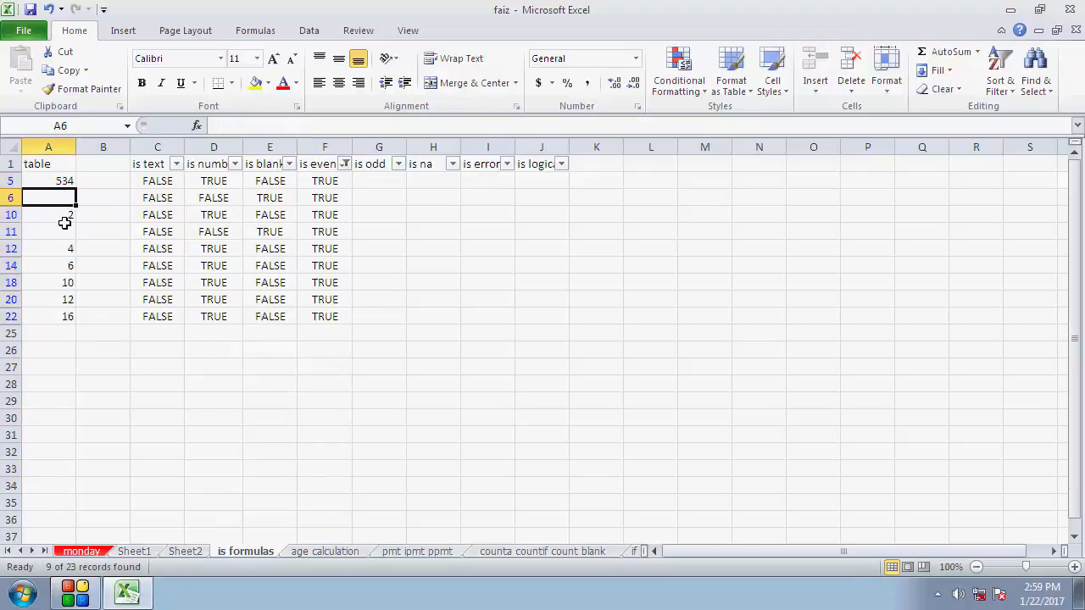
{"action": "left_click", "coordinate": [64, 222]}
{"action": "left_click_drag", "start_coordinate": [64, 332], "coordinate": [51, 180]}
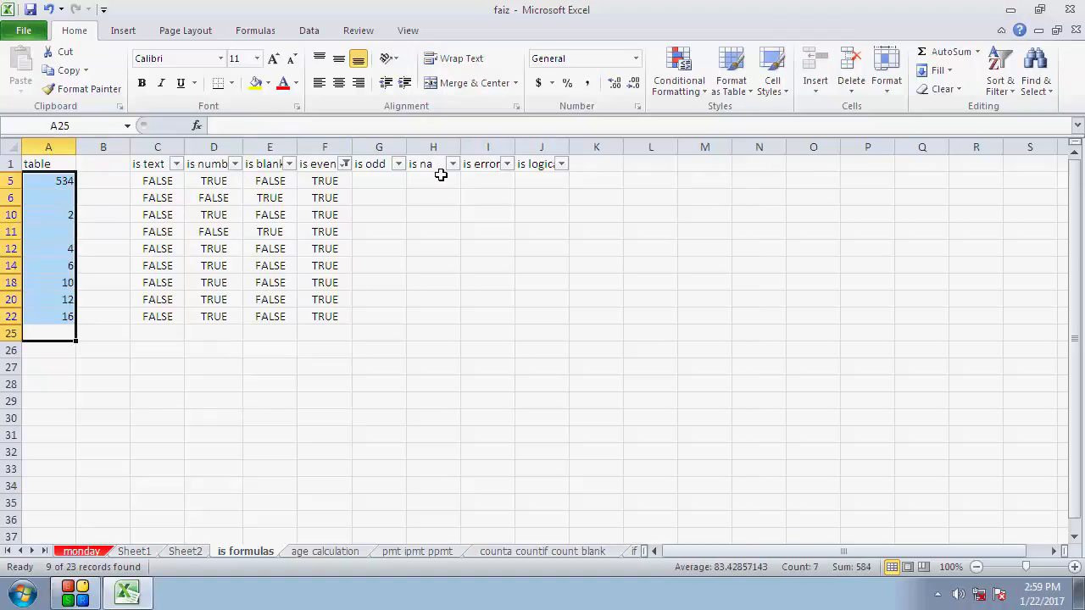
Step: Change the "is even" filter to show only the #VALUE! rows
{"action": "left_click", "coordinate": [345, 164]}
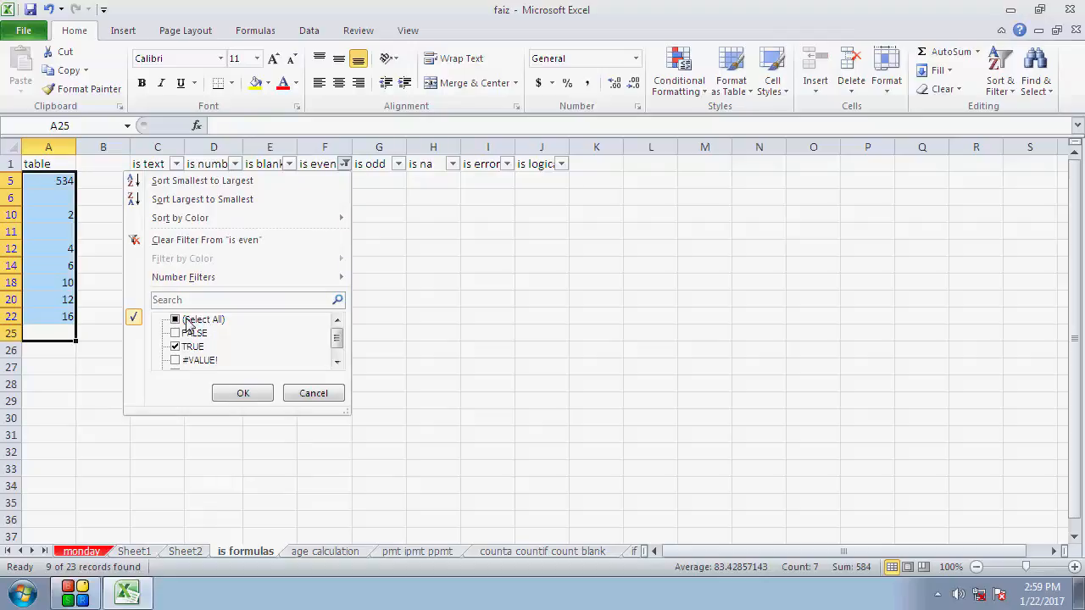
{"action": "left_click", "coordinate": [182, 322]}
{"action": "scroll", "coordinate": [188, 339], "scroll_direction": "down", "scroll_amount": 1}
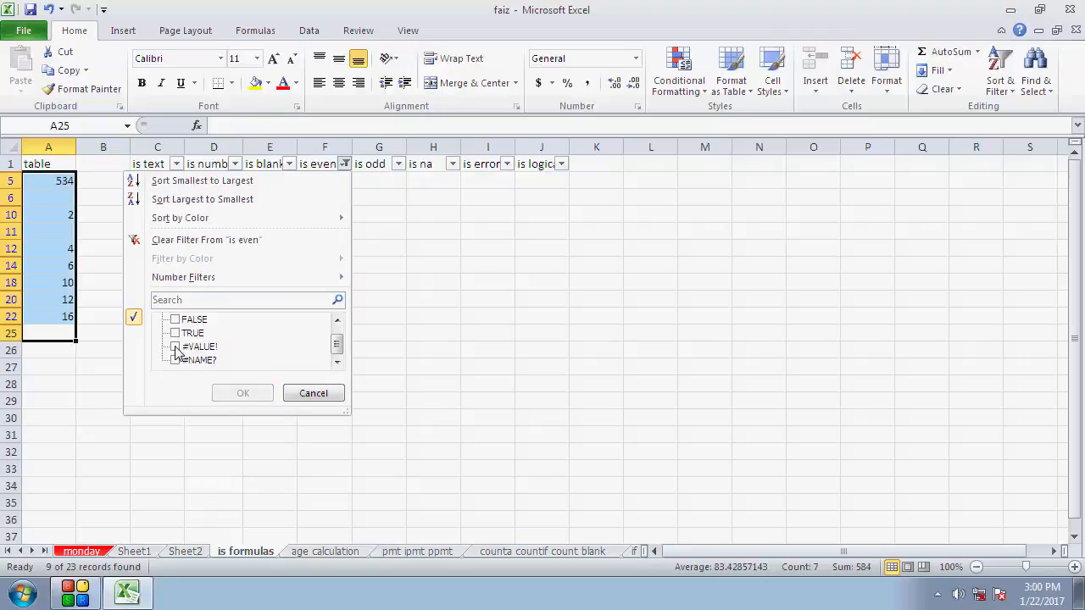
{"action": "left_click", "coordinate": [176, 346]}
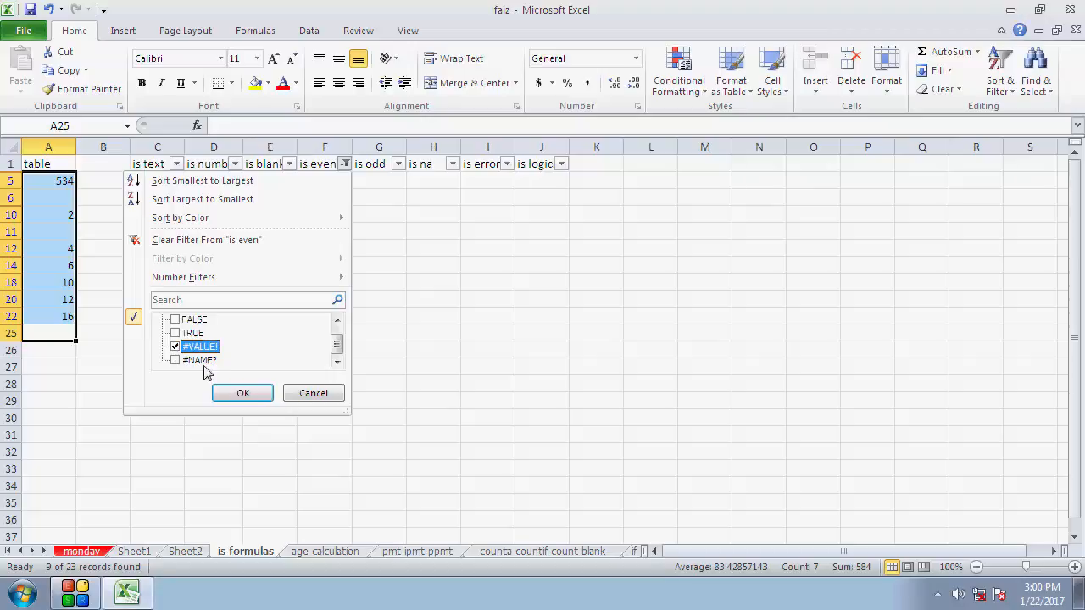
{"action": "left_click", "coordinate": [242, 393]}
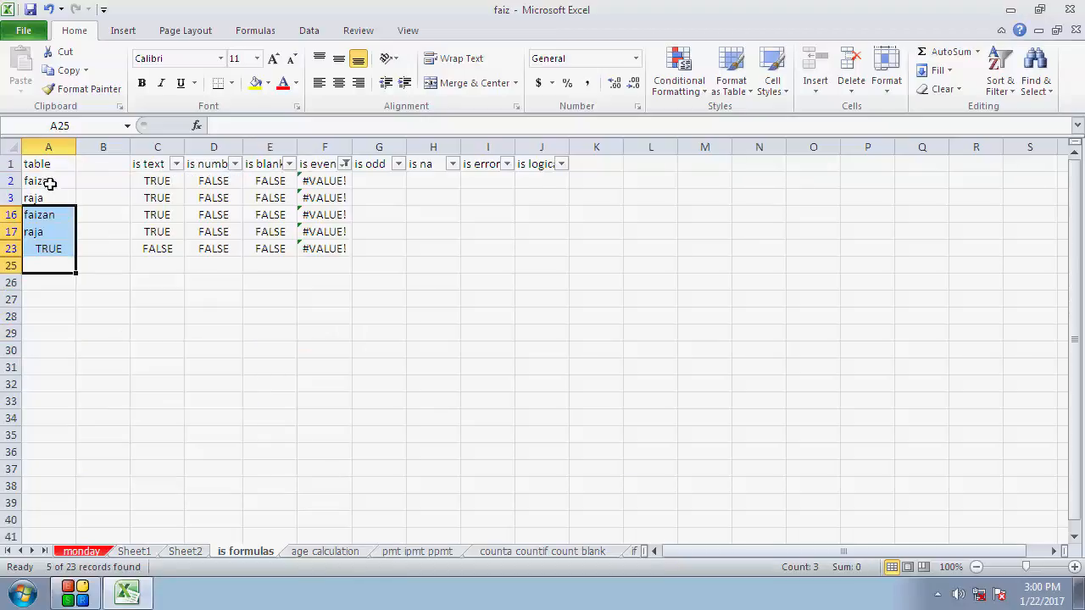
Step: Reselect all values in the "is even" filter to restore every row
{"action": "left_click", "coordinate": [345, 163]}
{"action": "left_click", "coordinate": [188, 323]}
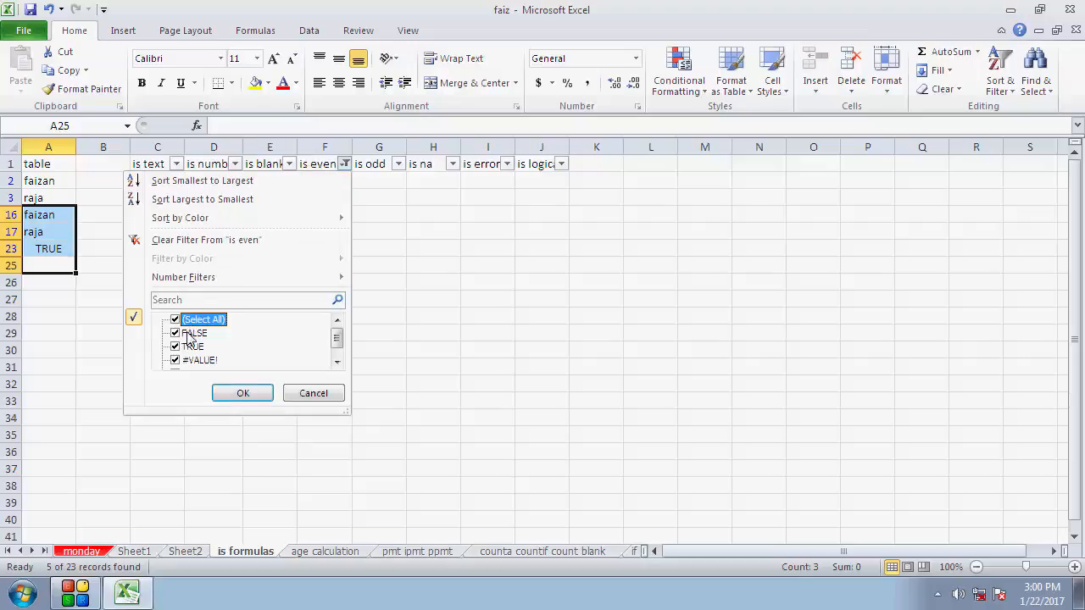
{"action": "left_click", "coordinate": [230, 392]}
{"action": "left_click", "coordinate": [434, 265]}
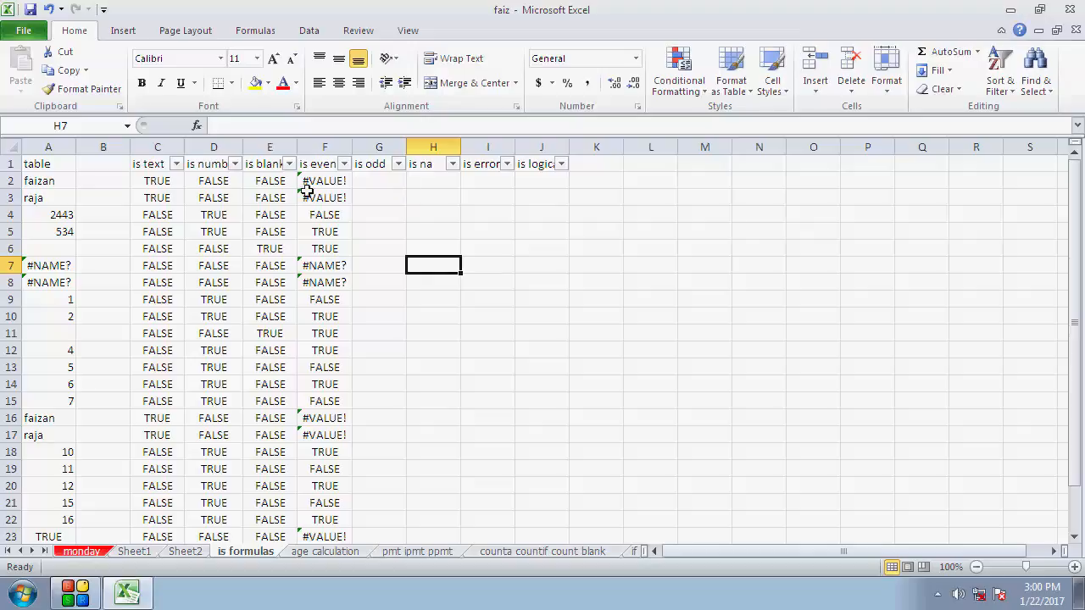
Step: Enter the formula =ISODD(A2) in cell G2 of the "is odd" column
{"action": "left_click", "coordinate": [381, 185]}
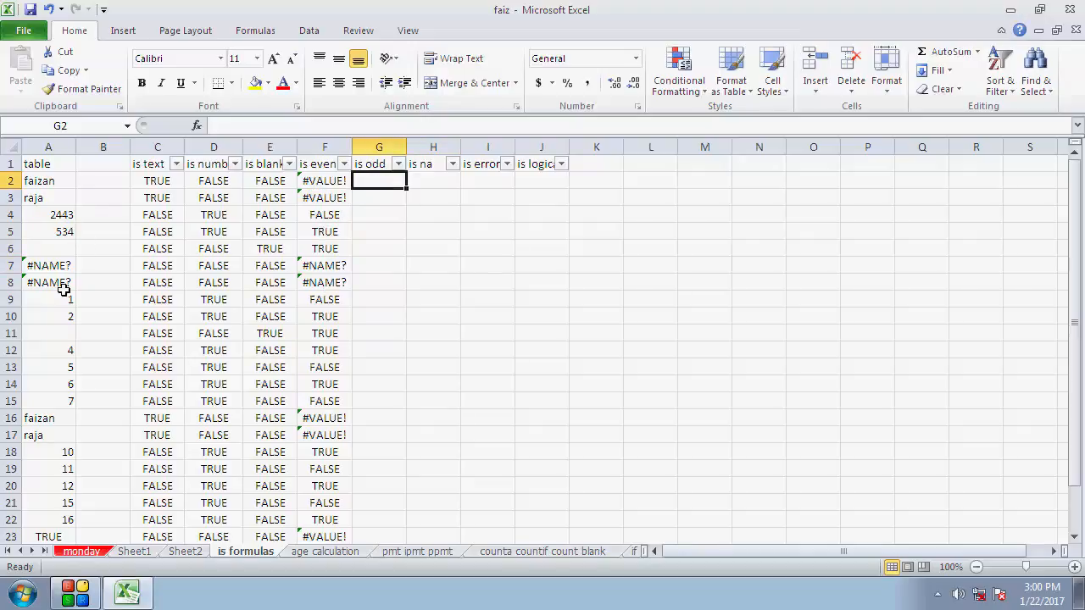
{"action": "type", "text": "="}
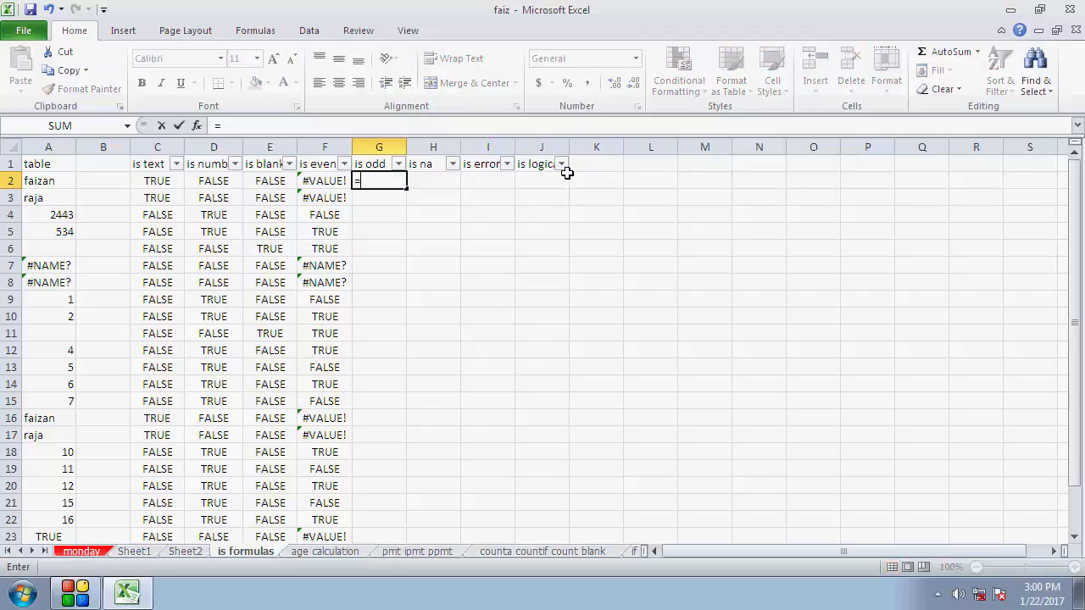
{"action": "type", "text": "isdd"}
{"action": "key", "text": "BackSpace"}
{"action": "key", "text": "BackSpace"}
{"action": "type", "text": "od"}
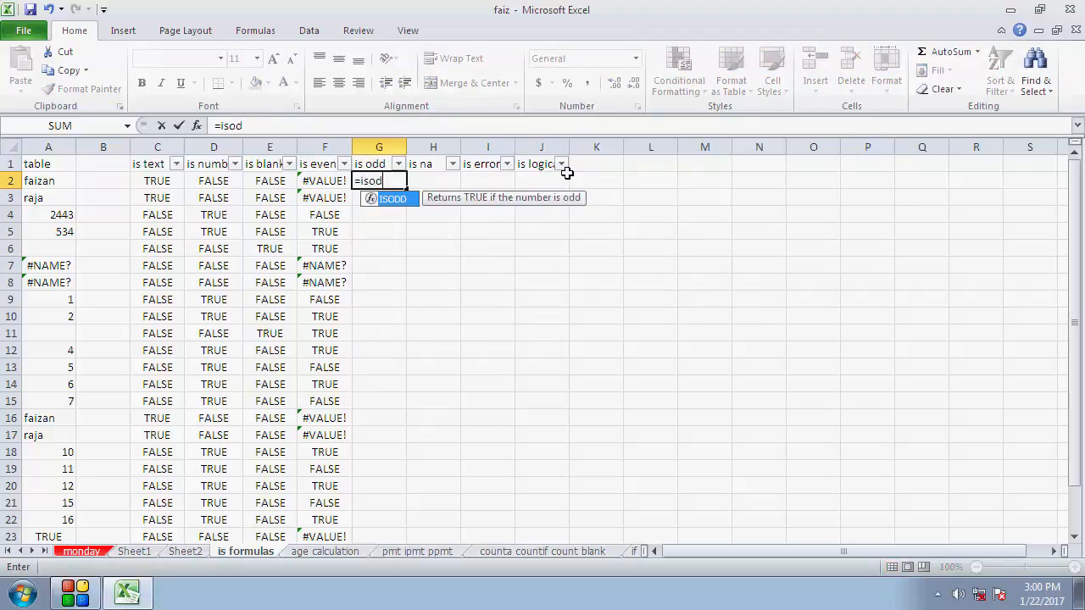
{"action": "type", "text": "d("}
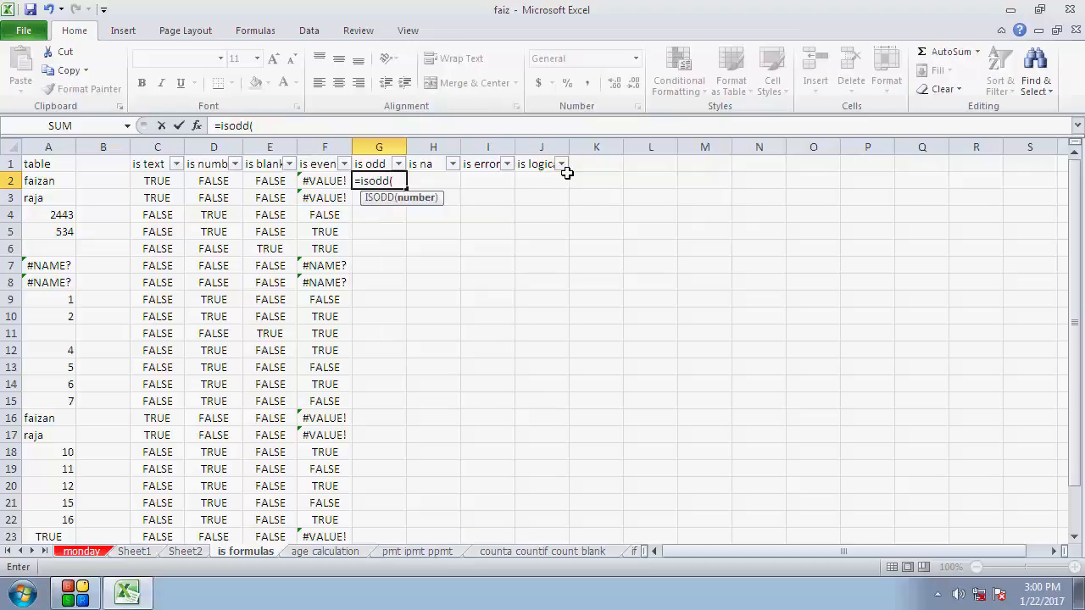
{"action": "left_click", "coordinate": [49, 181]}
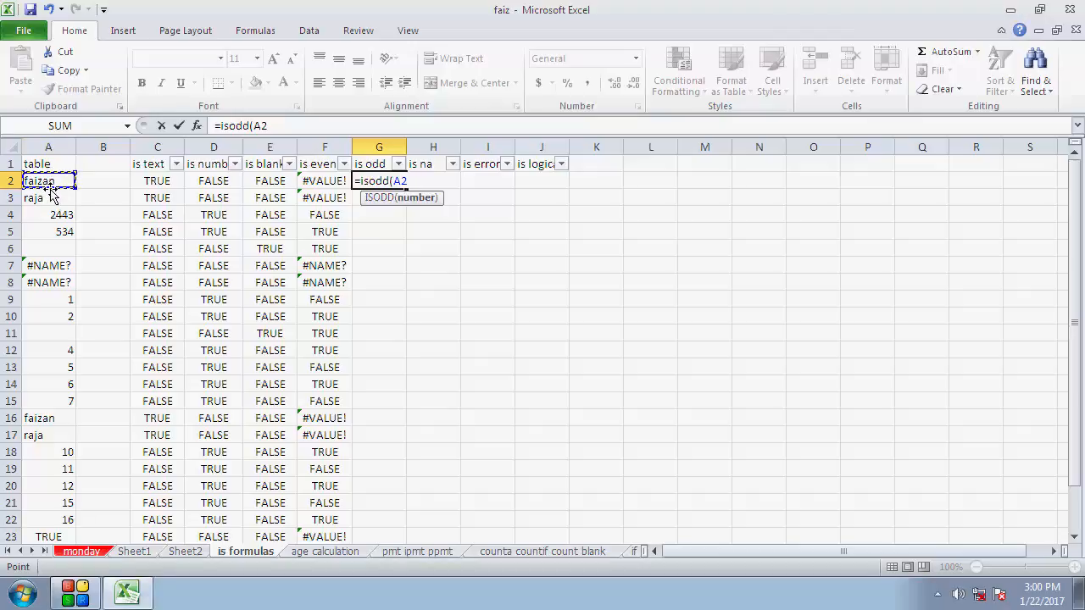
{"action": "type", "text": ")"}
{"action": "key", "text": "Return"}
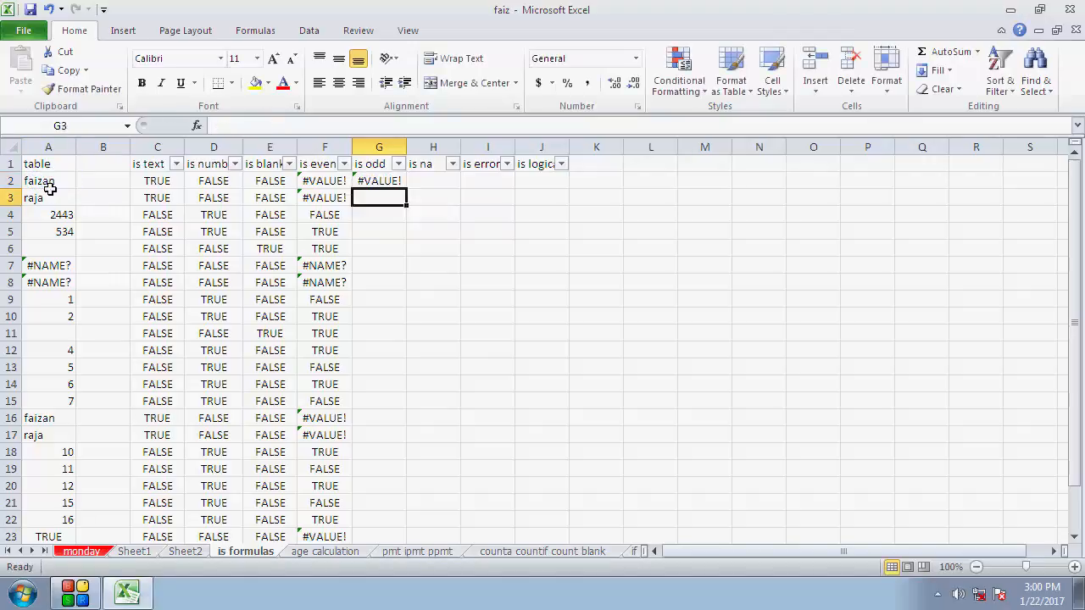
Step: Fill the ISODD formula from G2 down the "is odd" column through row 24
{"action": "left_click", "coordinate": [395, 182]}
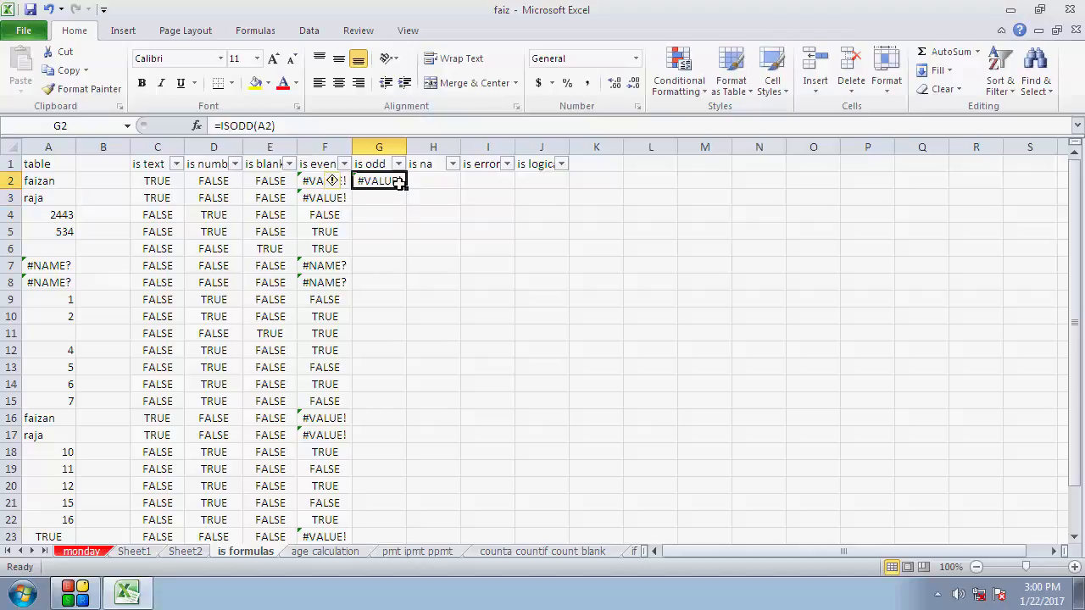
{"action": "left_click", "coordinate": [411, 191]}
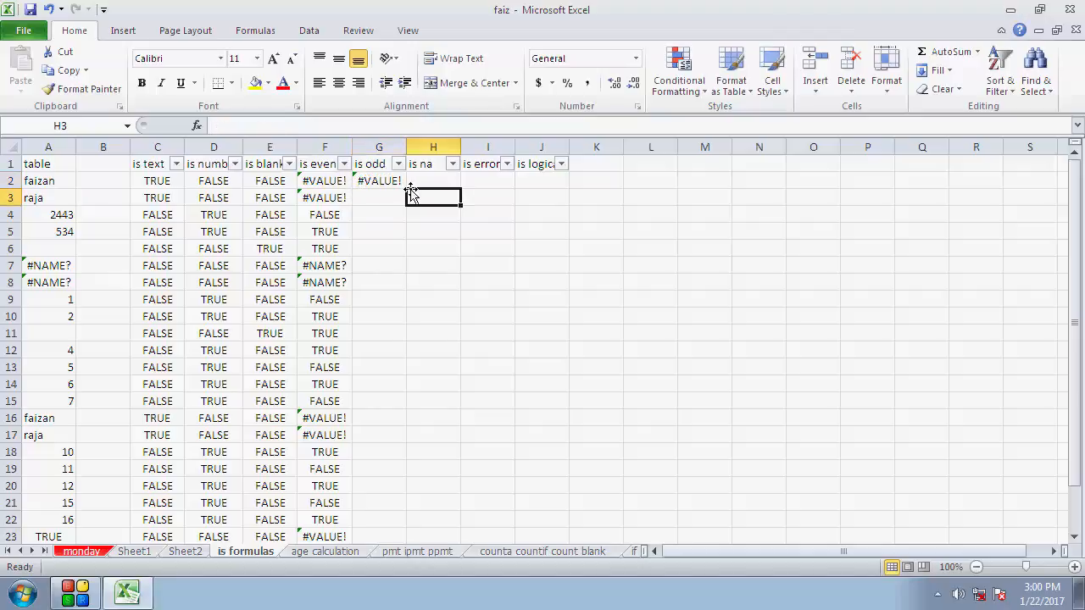
{"action": "left_click", "coordinate": [315, 176]}
{"action": "left_click", "coordinate": [385, 192]}
{"action": "left_click", "coordinate": [400, 187]}
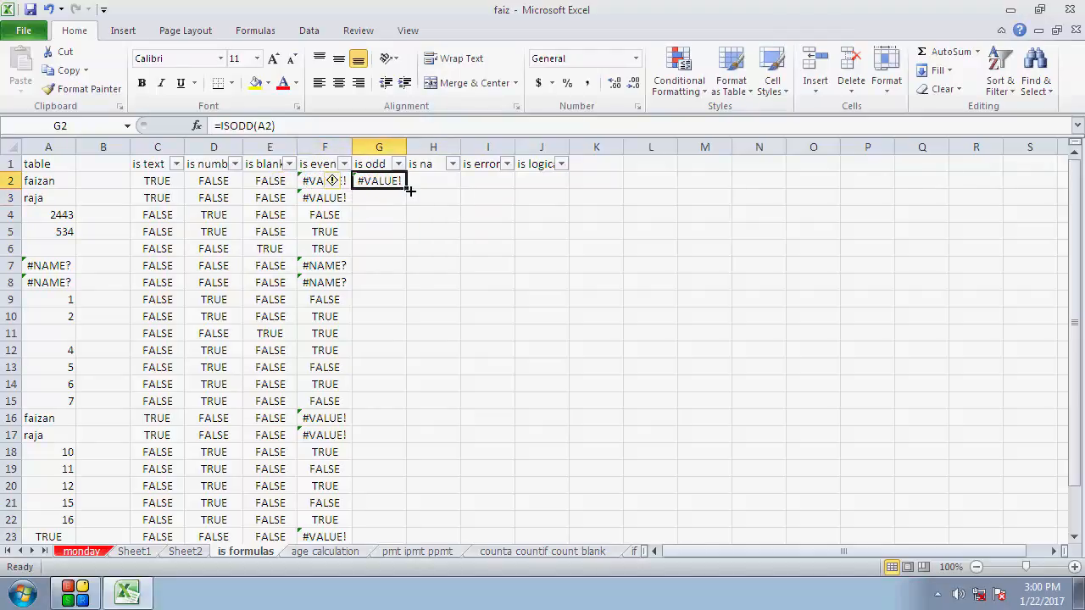
{"action": "left_click_drag", "start_coordinate": [409, 191], "coordinate": [389, 527]}
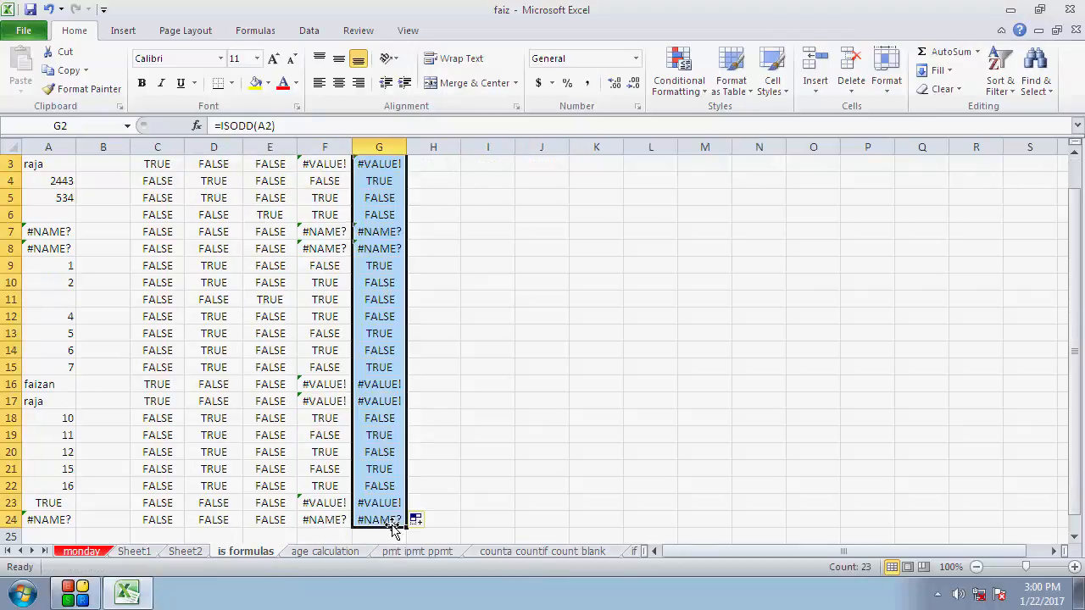
{"action": "scroll", "coordinate": [420, 375], "scroll_direction": "up", "scroll_amount": 1}
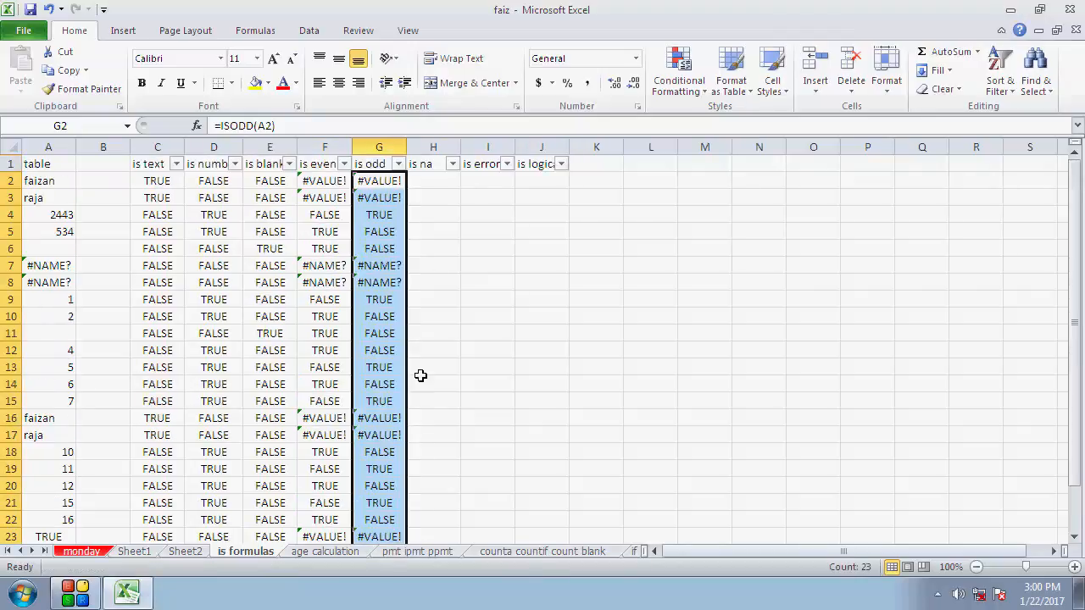
Step: Examine the ISODD results in the "is odd" column against the corresponding values in column A
{"action": "left_click", "coordinate": [378, 216]}
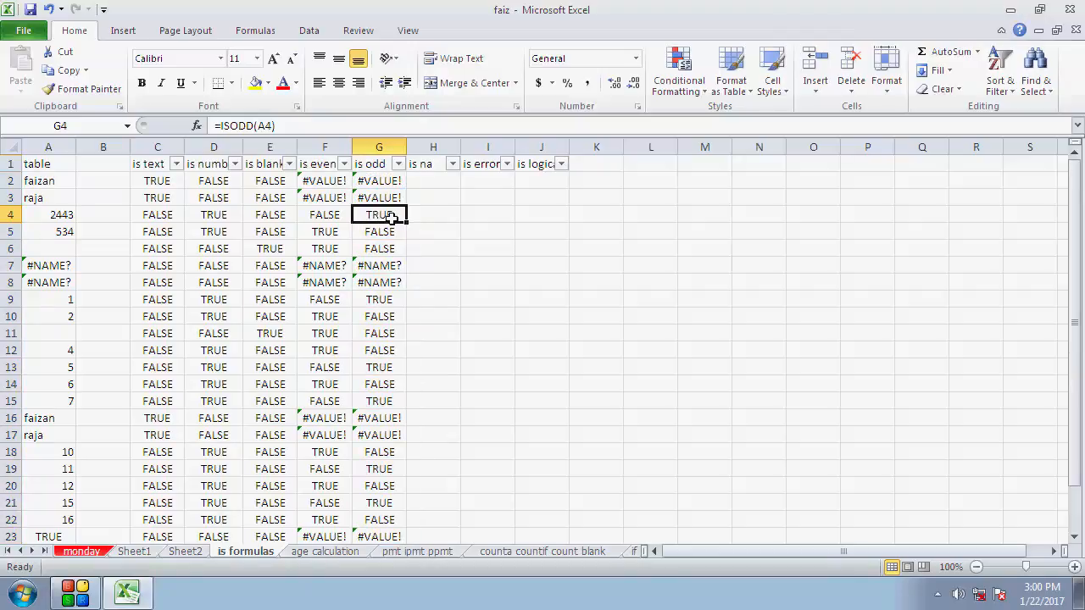
{"action": "left_click", "coordinate": [388, 301]}
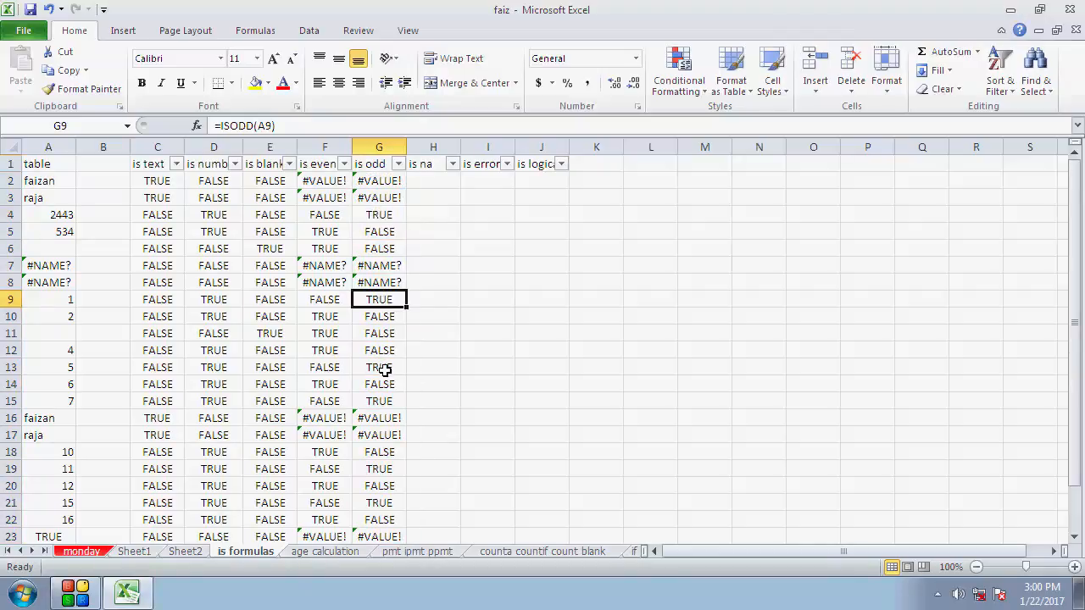
{"action": "left_click", "coordinate": [385, 369]}
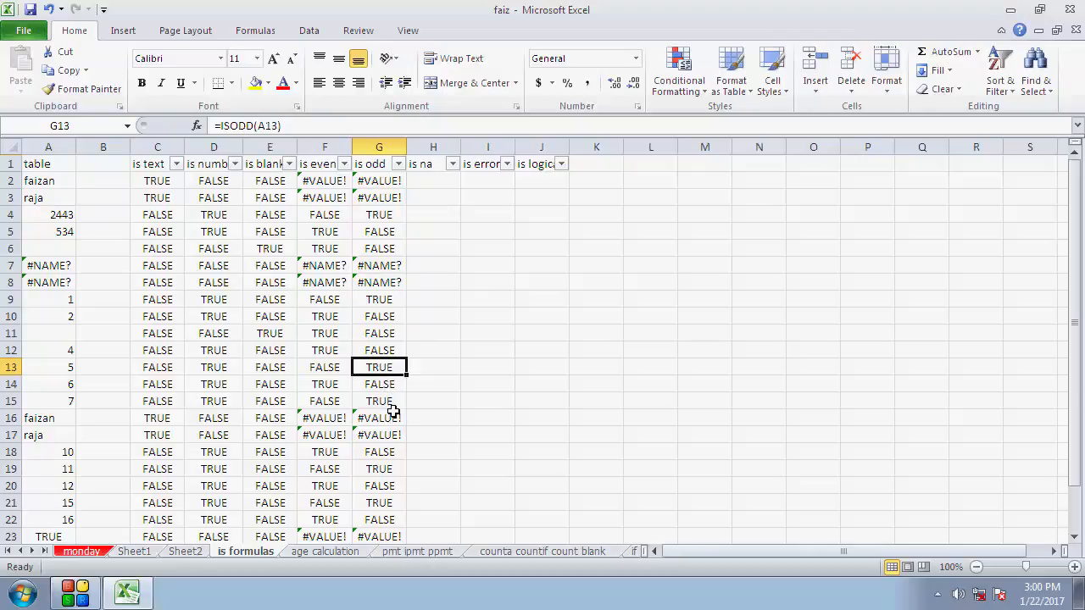
{"action": "left_click", "coordinate": [394, 413]}
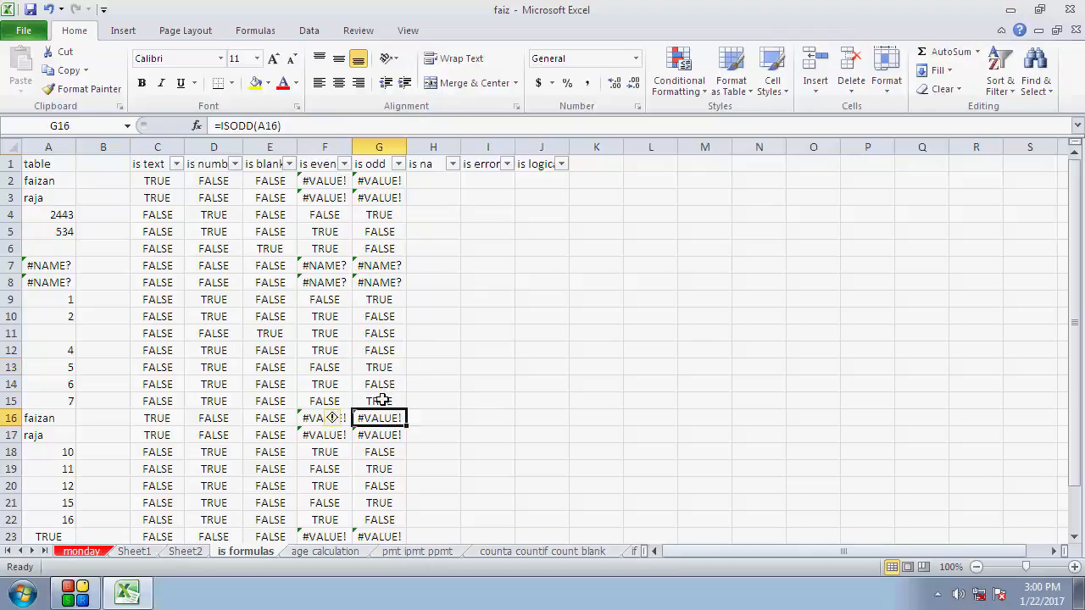
{"action": "left_click", "coordinate": [383, 402]}
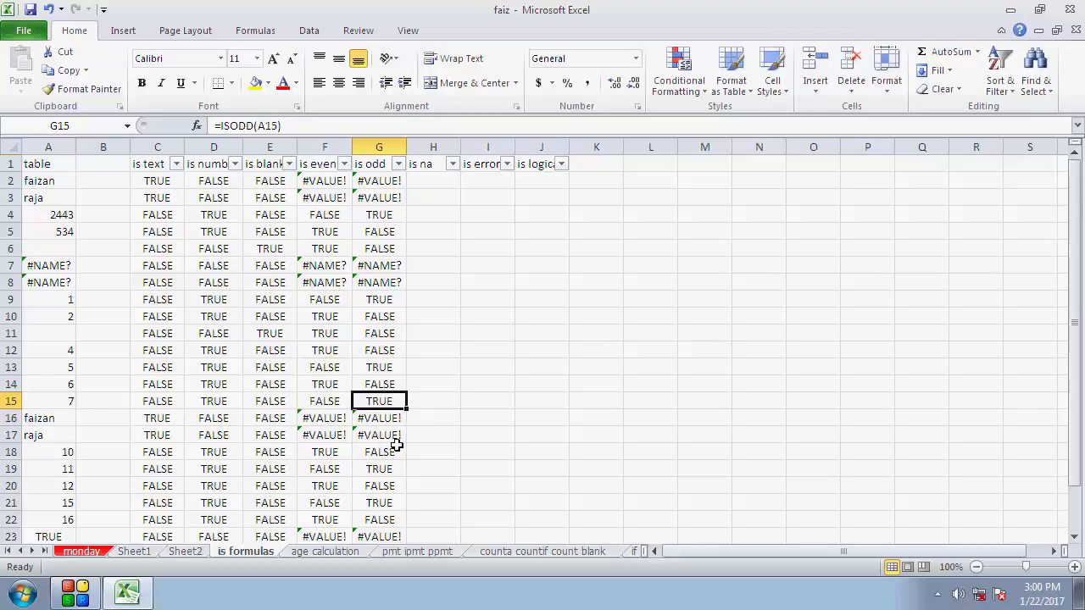
{"action": "scroll", "coordinate": [394, 439], "scroll_direction": "down", "scroll_amount": 1}
{"action": "scroll", "coordinate": [380, 365], "scroll_direction": "up", "scroll_amount": 1}
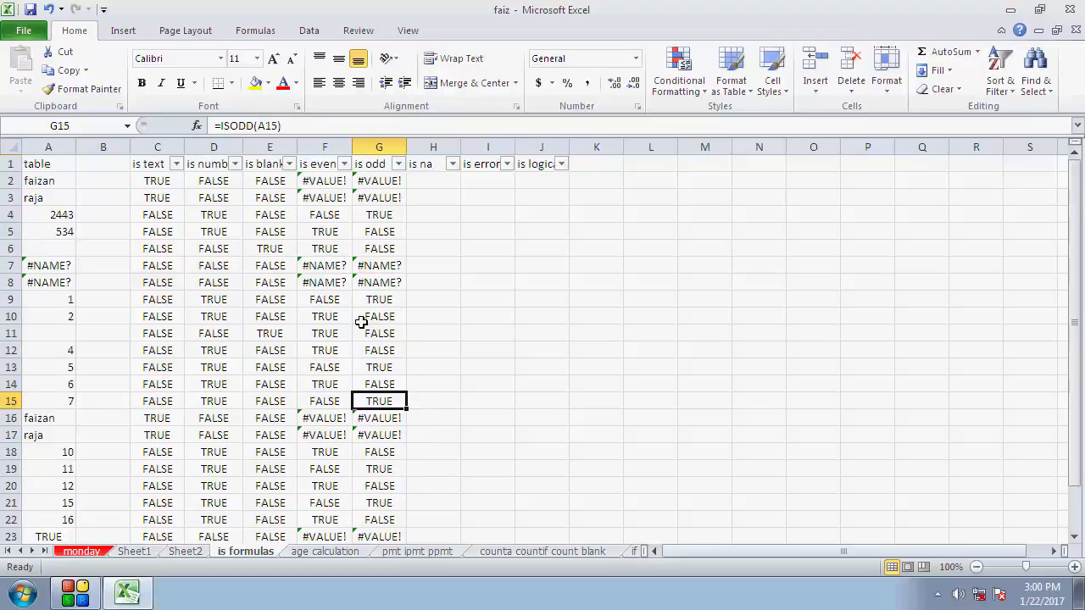
Step: Filter the "is odd" column to show only the TRUE rows and review the matching values in column A
{"action": "left_click", "coordinate": [397, 167]}
{"action": "left_click", "coordinate": [251, 320]}
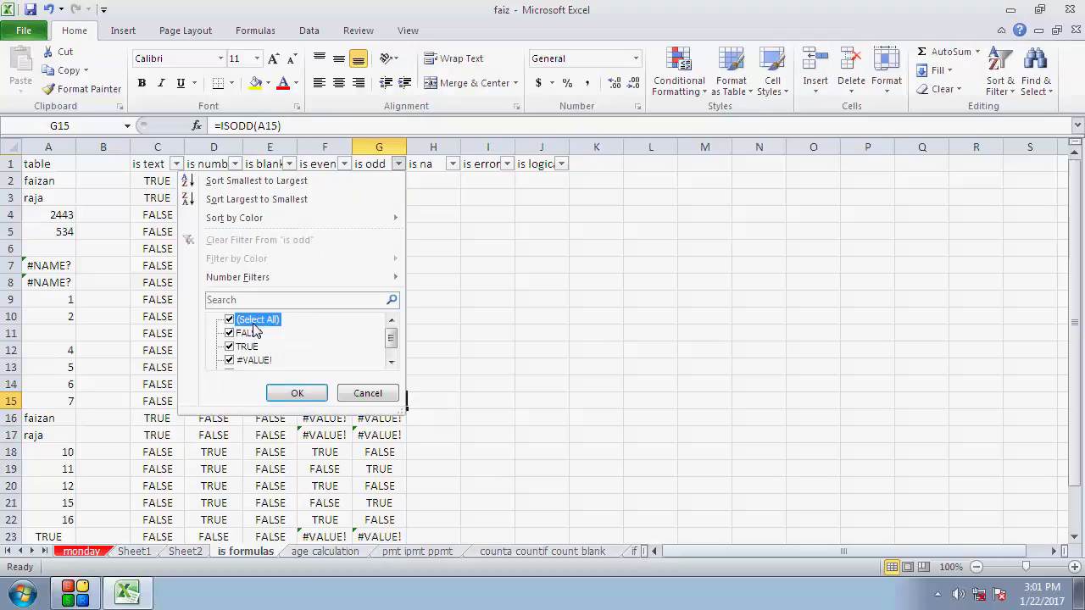
{"action": "left_click", "coordinate": [247, 346]}
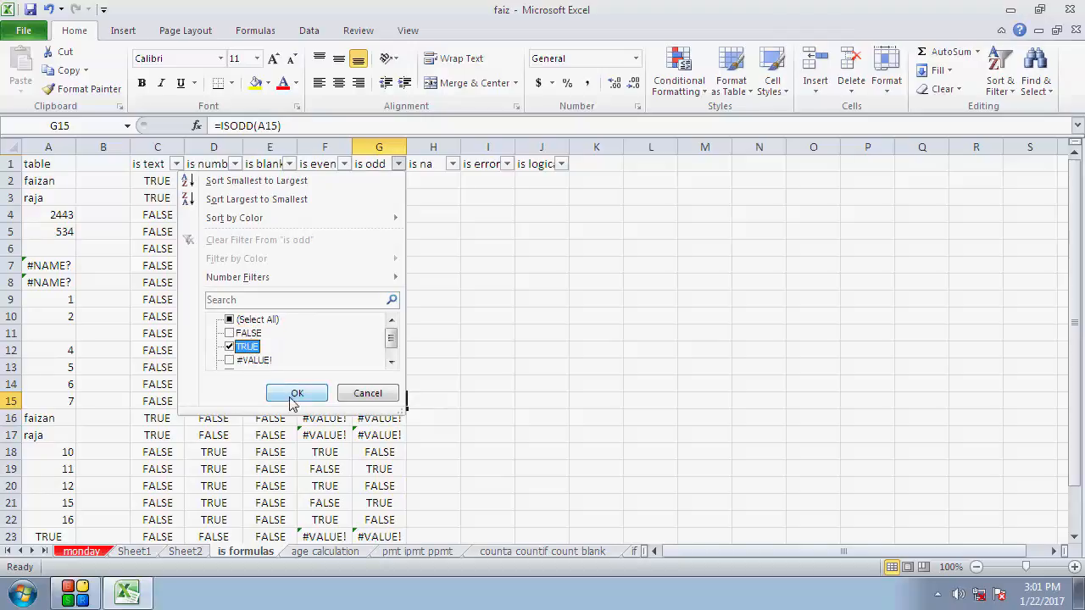
{"action": "left_click", "coordinate": [296, 395]}
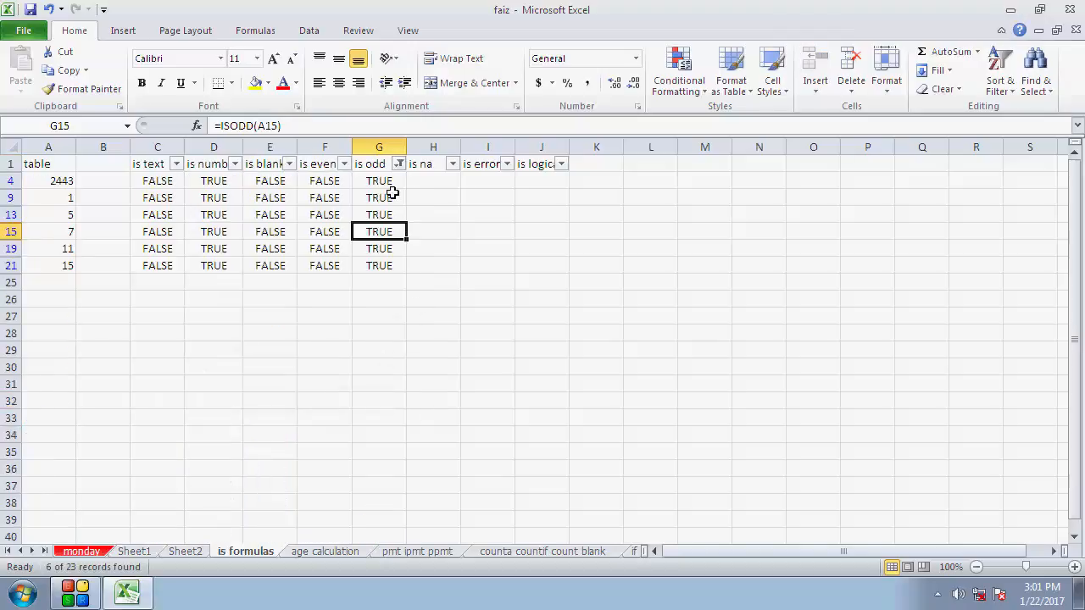
{"action": "left_click_drag", "start_coordinate": [392, 188], "coordinate": [395, 266]}
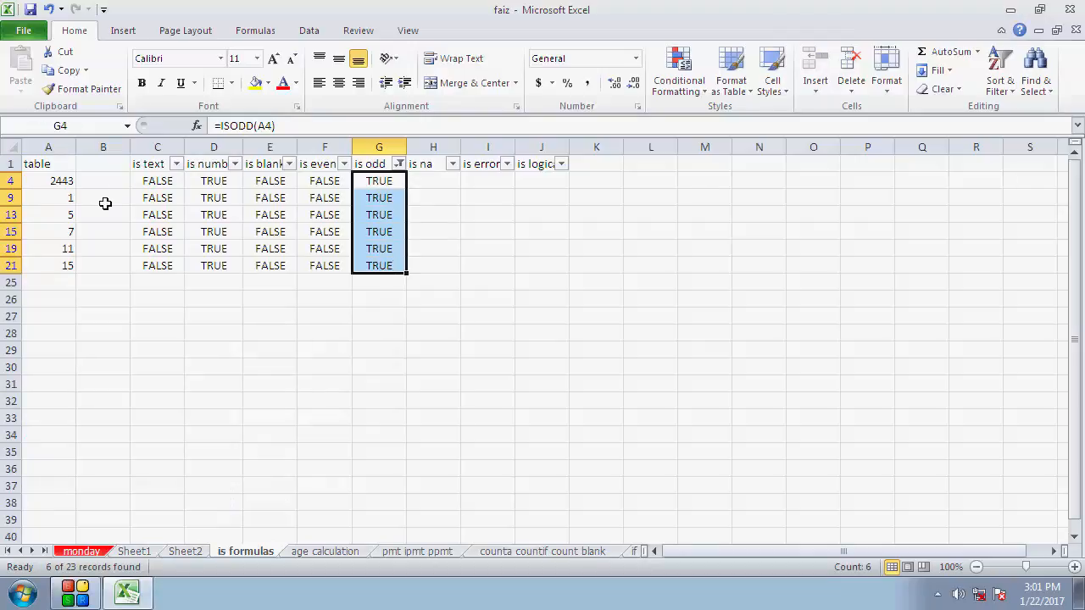
{"action": "left_click_drag", "start_coordinate": [67, 180], "coordinate": [64, 263]}
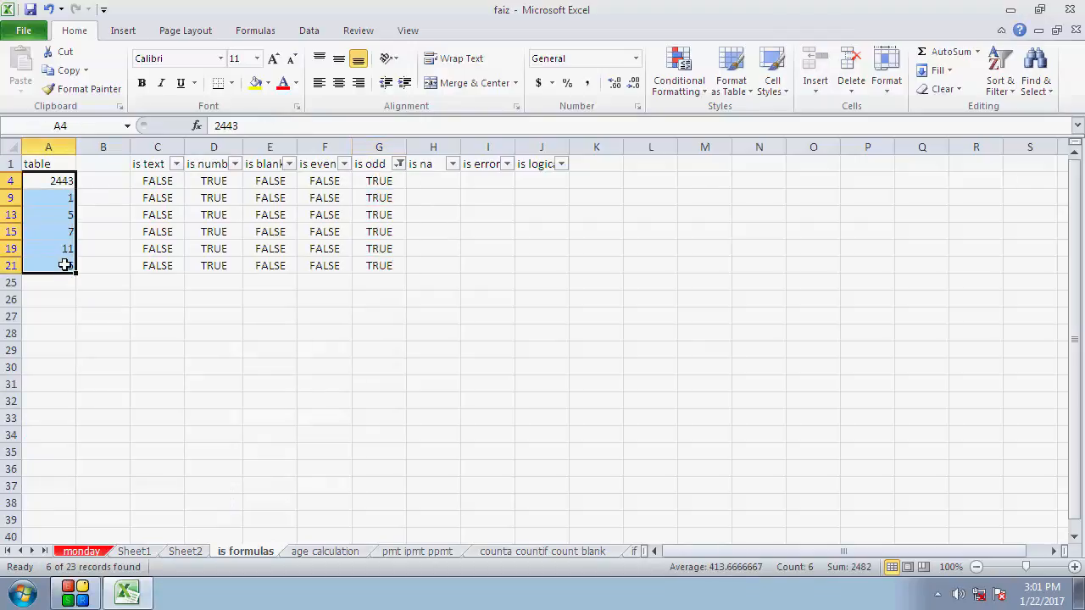
Step: Reselect all values in the "is odd" filter to restore every row
{"action": "left_click", "coordinate": [400, 166]}
{"action": "left_click", "coordinate": [249, 320]}
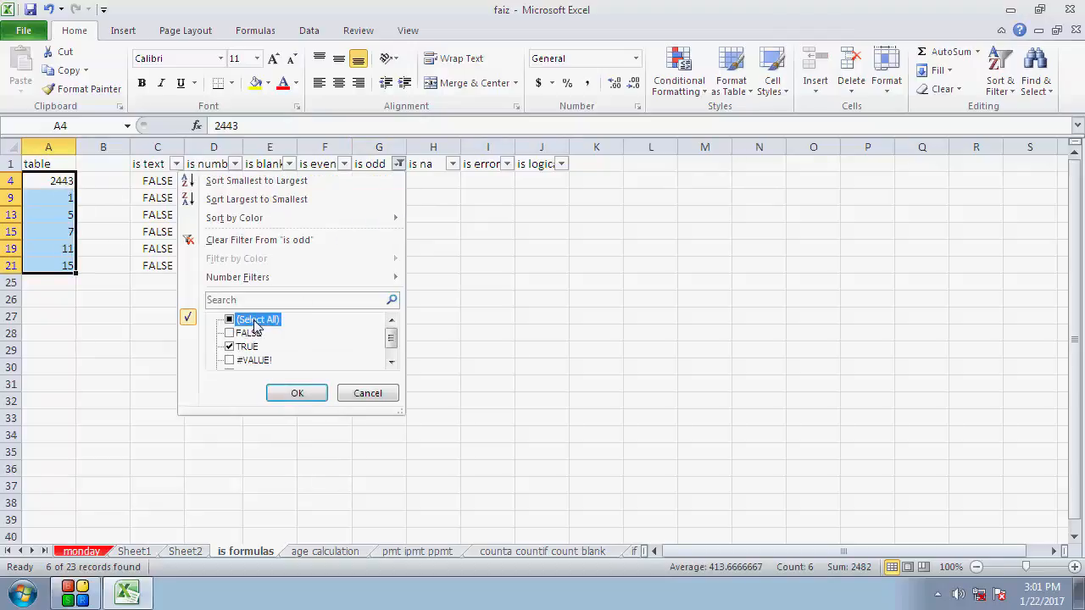
{"action": "left_click", "coordinate": [297, 393]}
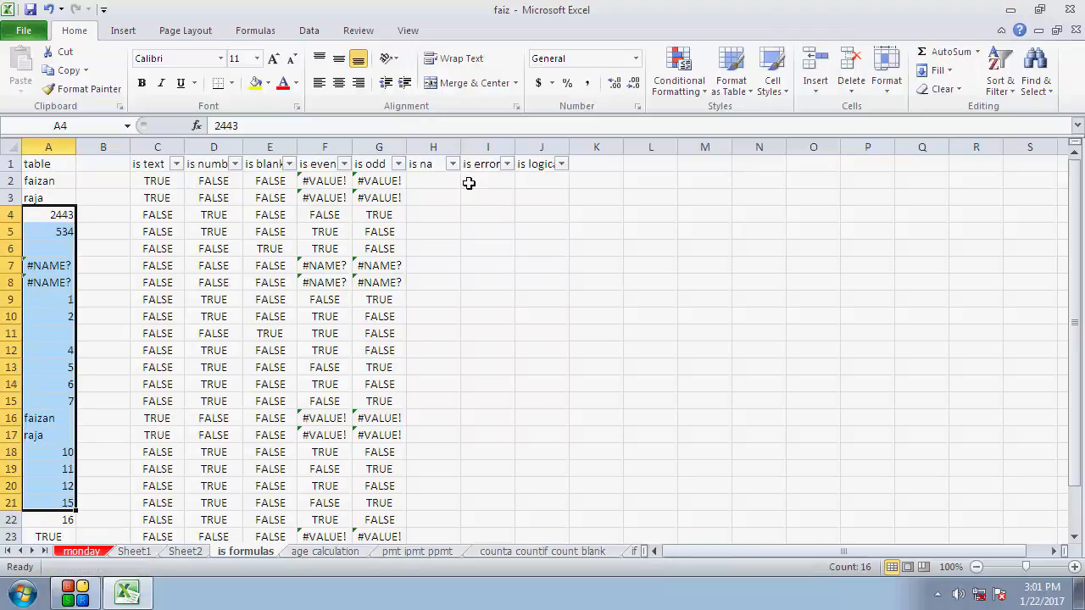
Step: Inspect the formulas behind the #NAME? cells A7, A8 and A24 in the table column
{"action": "left_click", "coordinate": [447, 184]}
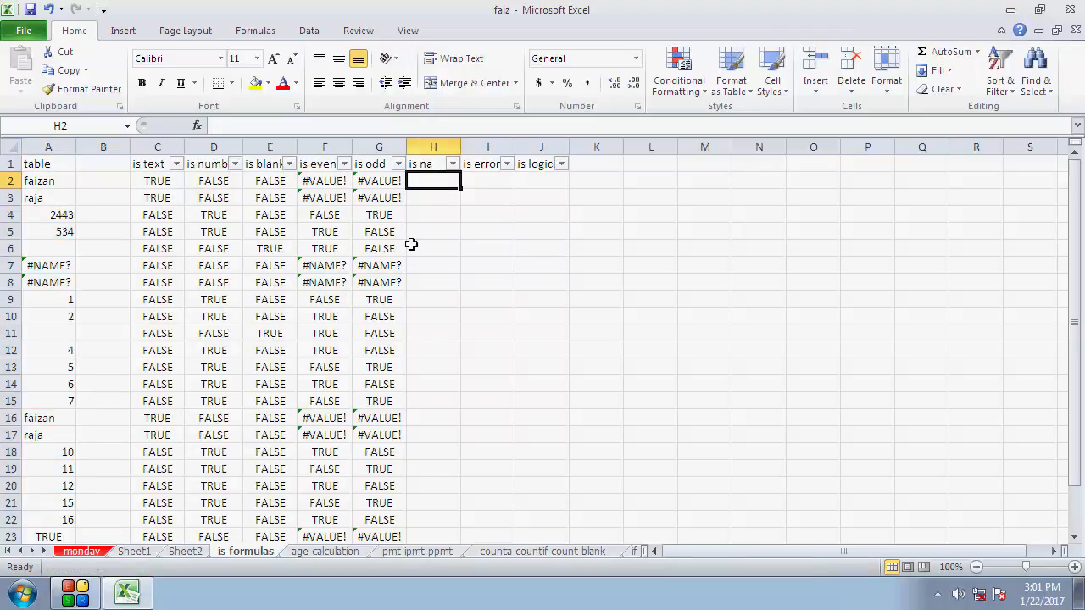
{"action": "left_click", "coordinate": [42, 264]}
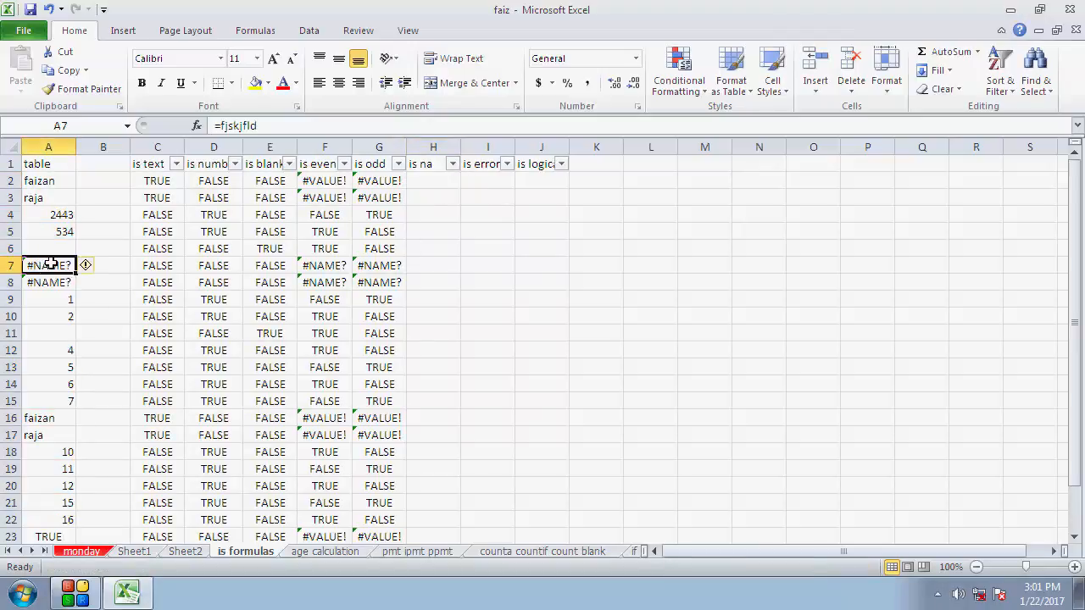
{"action": "left_click", "coordinate": [47, 282]}
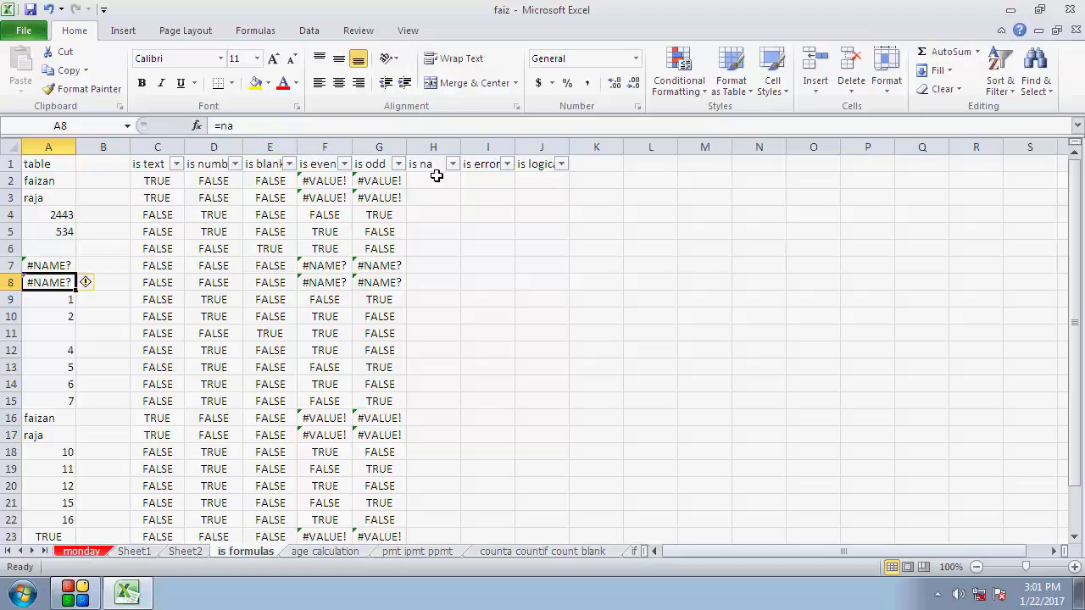
{"action": "scroll", "coordinate": [437, 176], "scroll_direction": "down", "scroll_amount": 1}
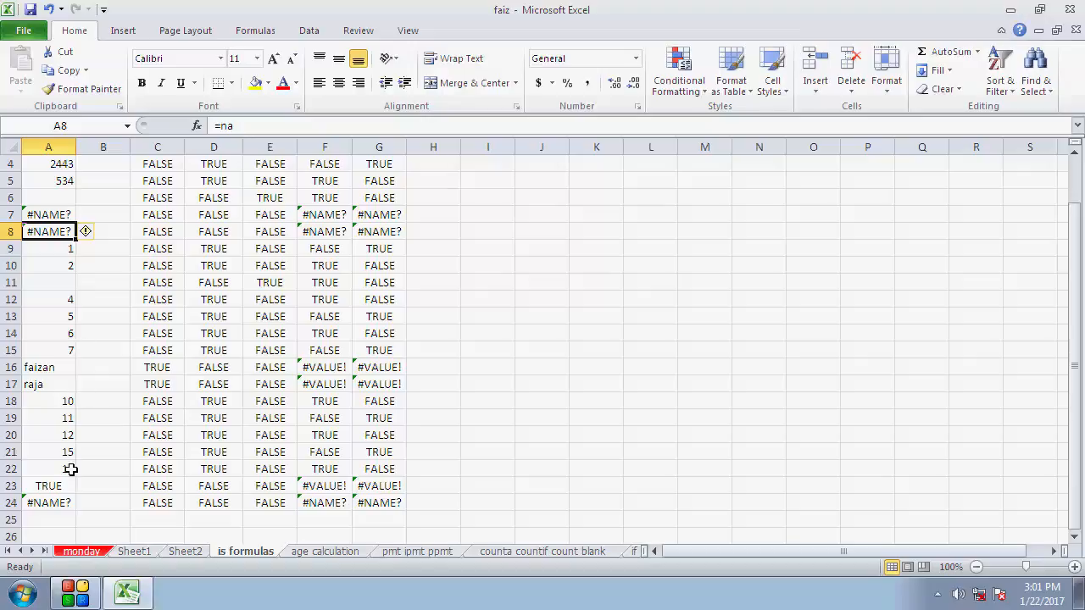
{"action": "left_click", "coordinate": [50, 502]}
{"action": "scroll", "coordinate": [322, 247], "scroll_direction": "up", "scroll_amount": 1}
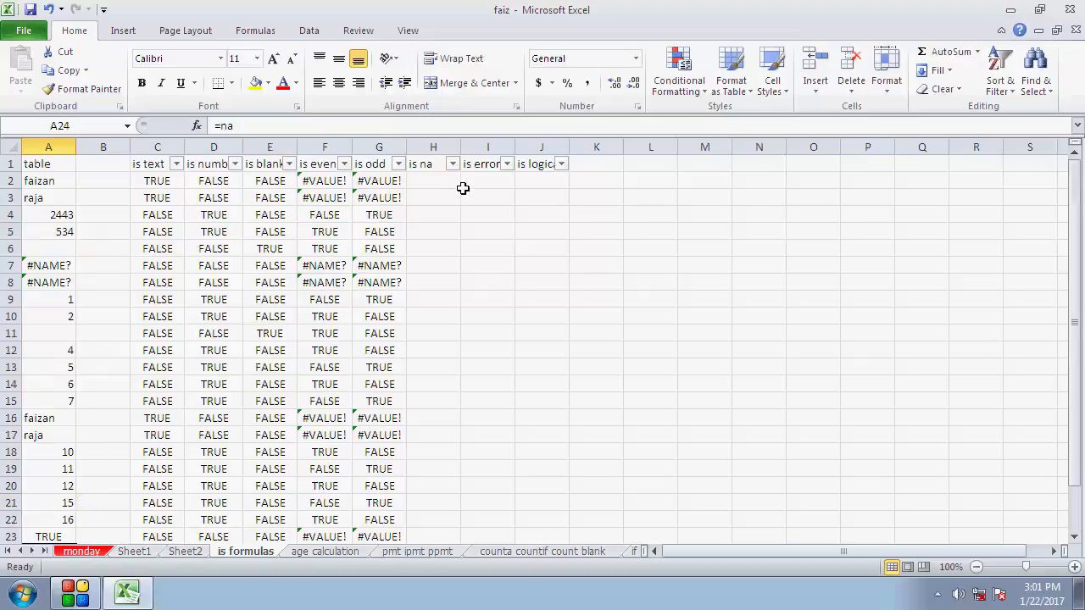
Step: Enter the formula =ISNA(A2) in cell H2 of the "is na" column
{"action": "left_click", "coordinate": [428, 184]}
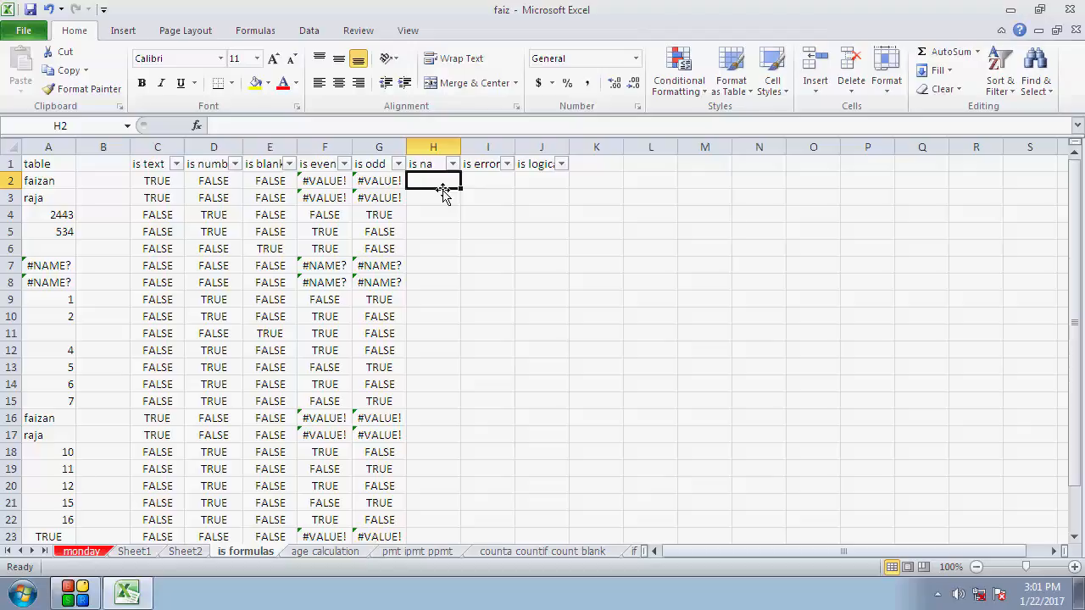
{"action": "type", "text": "="}
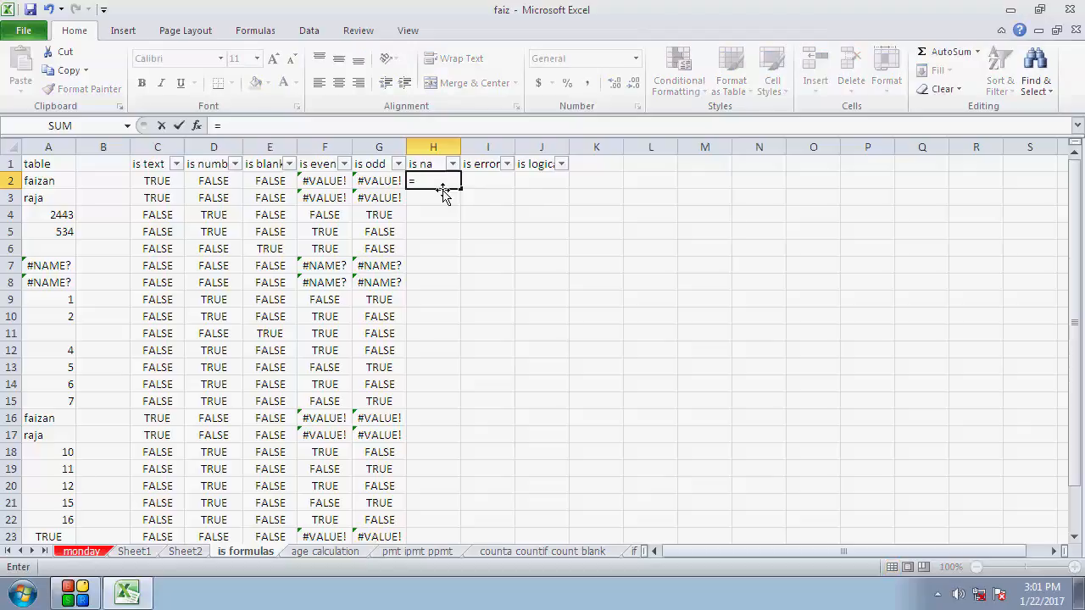
{"action": "type", "text": "isna"}
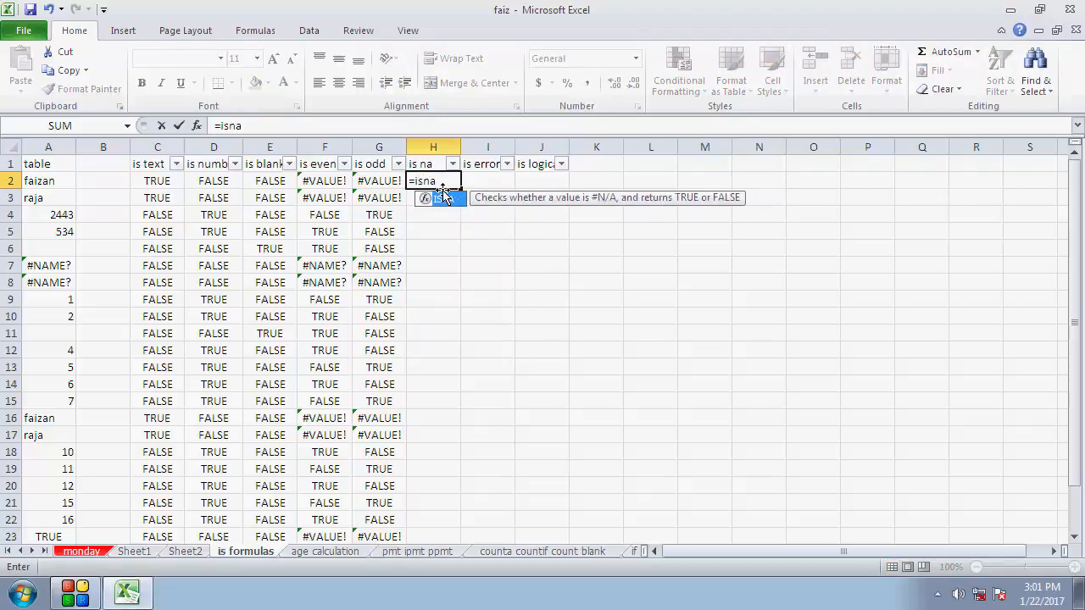
{"action": "type", "text": "("}
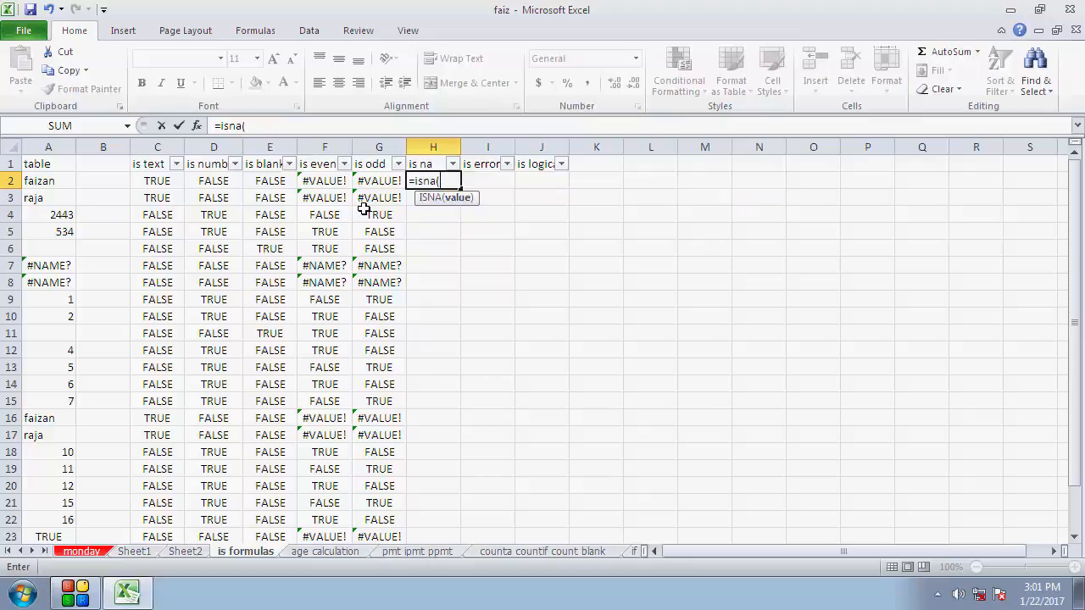
{"action": "left_click", "coordinate": [56, 180]}
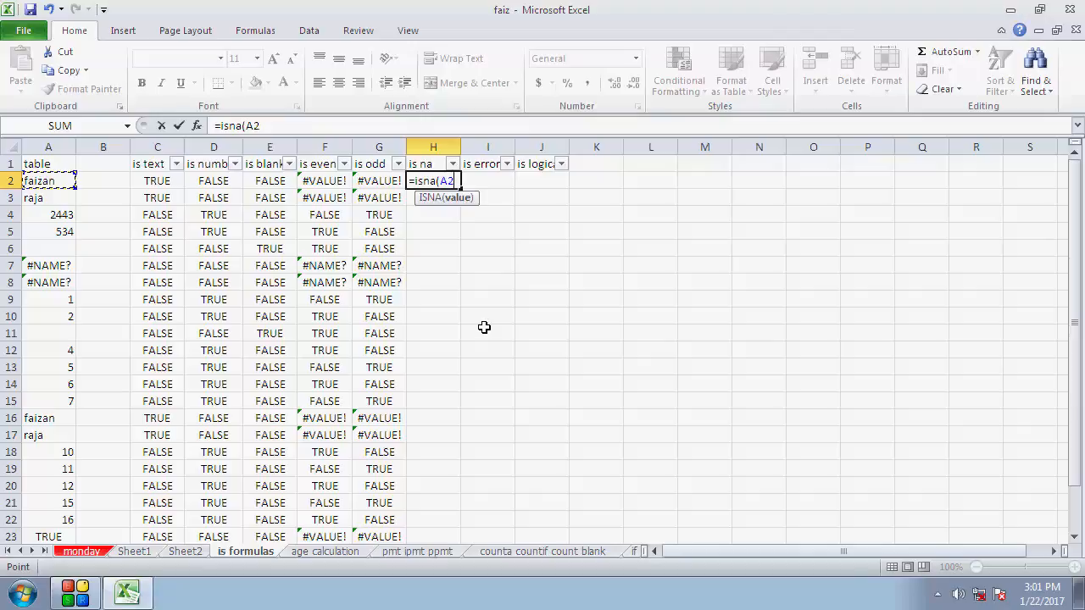
{"action": "type", "text": ")"}
{"action": "key", "text": "Return"}
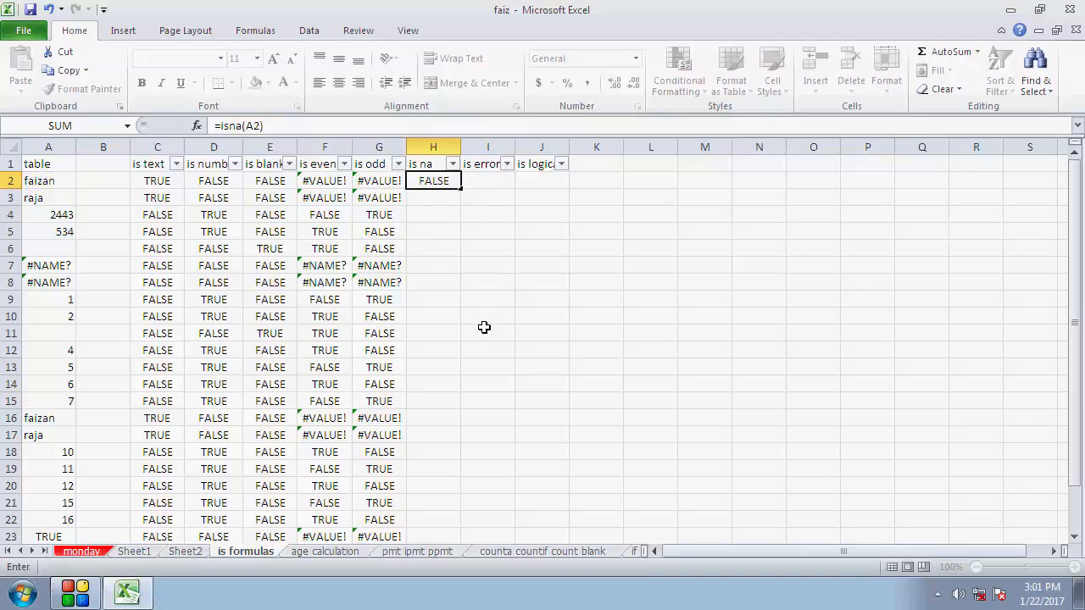
Step: Fill the ISNA formula from H2 down the "is na" column through row 24
{"action": "left_click", "coordinate": [455, 186]}
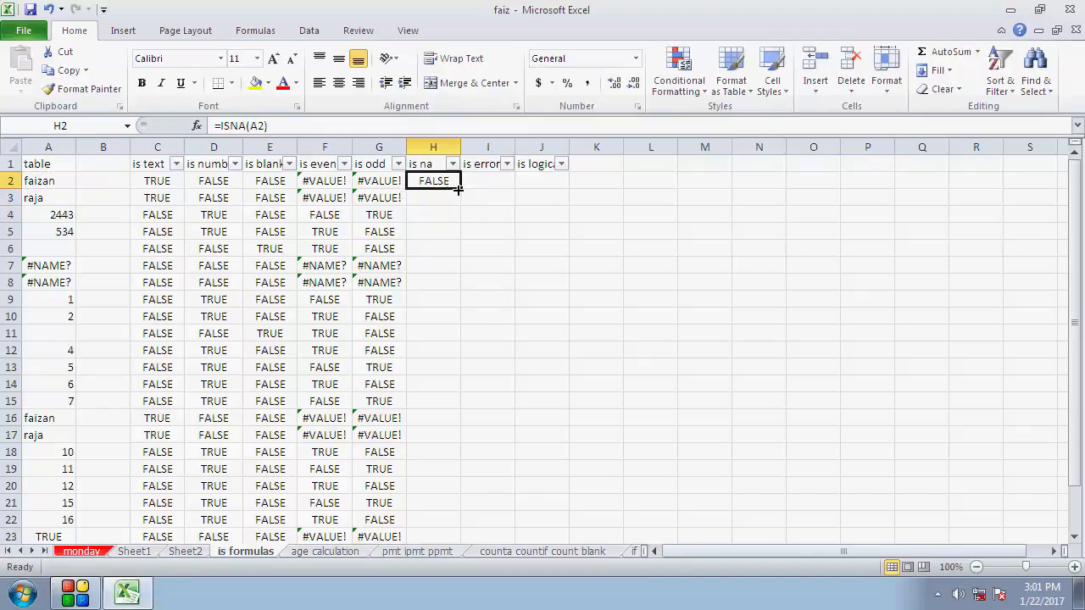
{"action": "left_click_drag", "start_coordinate": [464, 192], "coordinate": [431, 527]}
{"action": "left_click", "coordinate": [501, 398]}
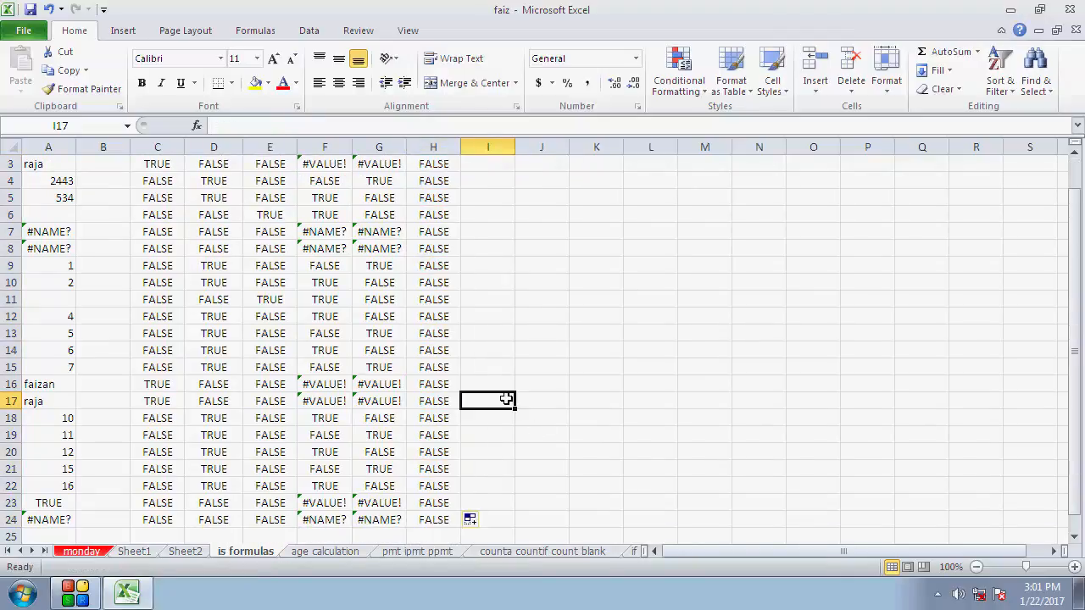
Step: Examine the ISNA results throughout the "is na" column, including the rows with #NAME? entries
{"action": "left_click", "coordinate": [442, 439]}
{"action": "left_click", "coordinate": [432, 371]}
{"action": "left_click", "coordinate": [432, 312]}
{"action": "left_click", "coordinate": [437, 251]}
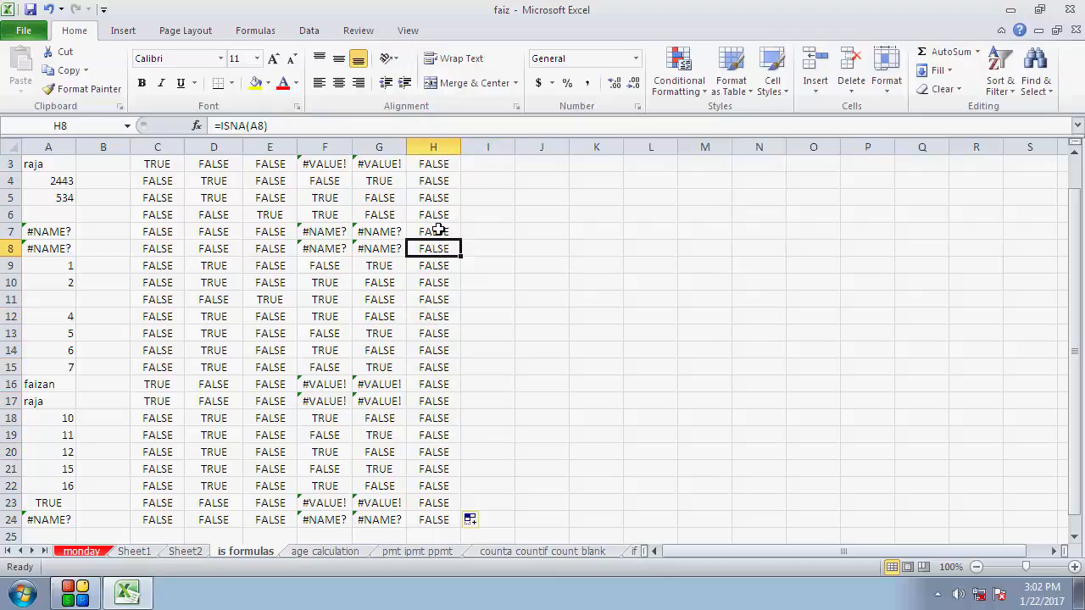
{"action": "scroll", "coordinate": [437, 220], "scroll_direction": "up", "scroll_amount": 1}
{"action": "scroll", "coordinate": [437, 356], "scroll_direction": "down", "scroll_amount": 1}
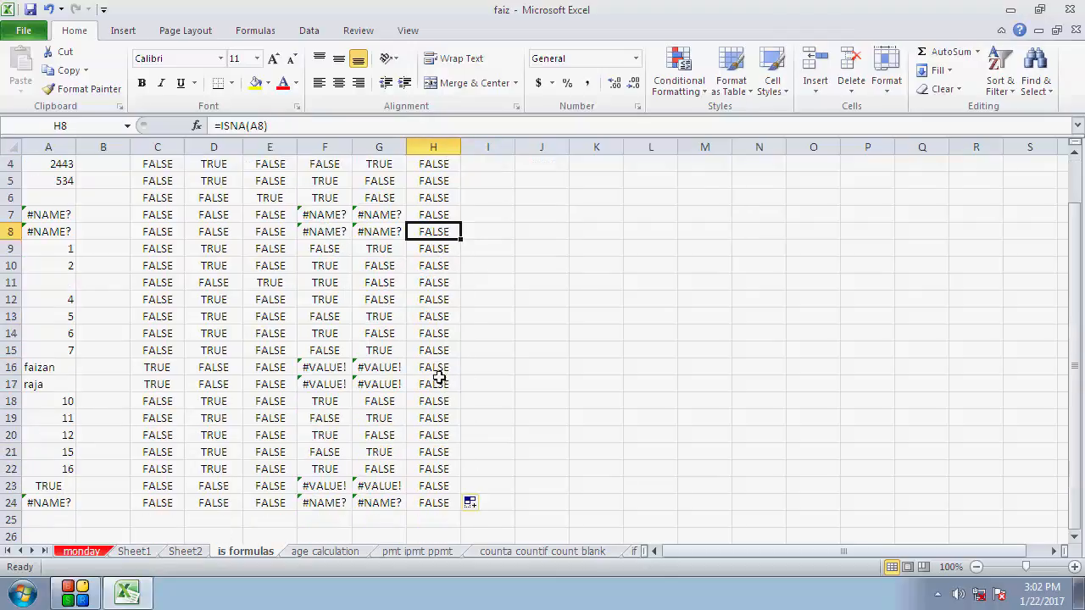
{"action": "scroll", "coordinate": [437, 377], "scroll_direction": "up", "scroll_amount": 1}
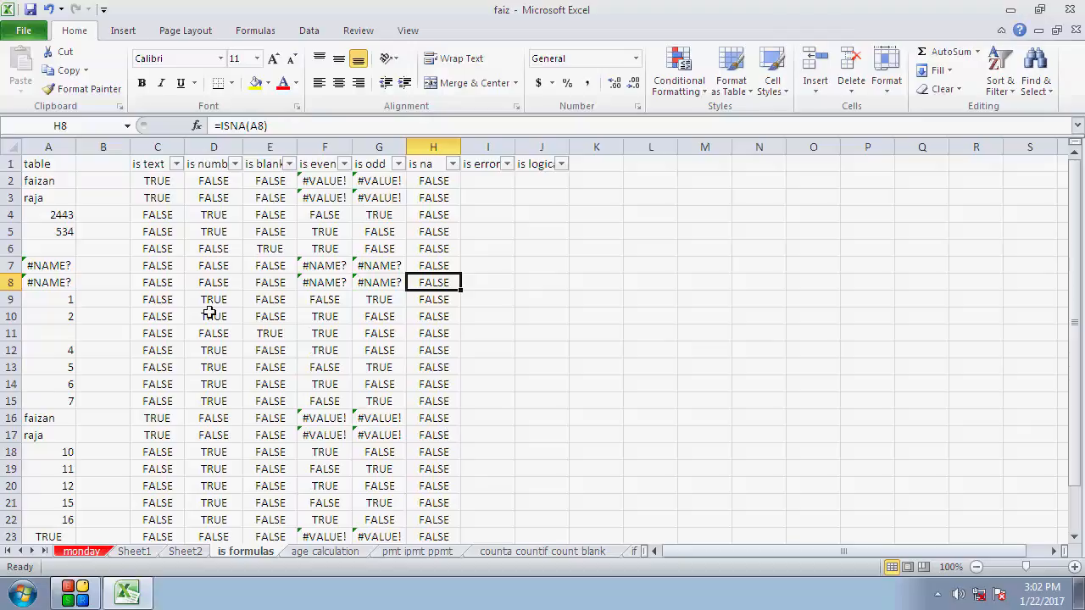
Step: Correct the formula in table cell A8 to =NA() and check the ISNA result for that row
{"action": "left_click", "coordinate": [61, 284]}
{"action": "double_click", "coordinate": [70, 283]}
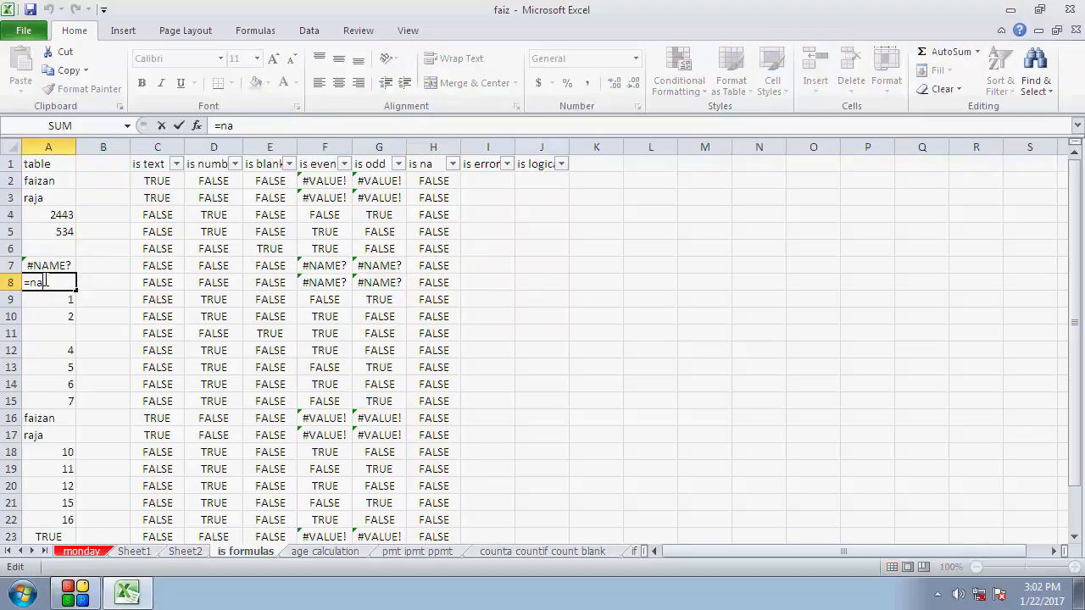
{"action": "type", "text": "()"}
{"action": "key", "text": "Return"}
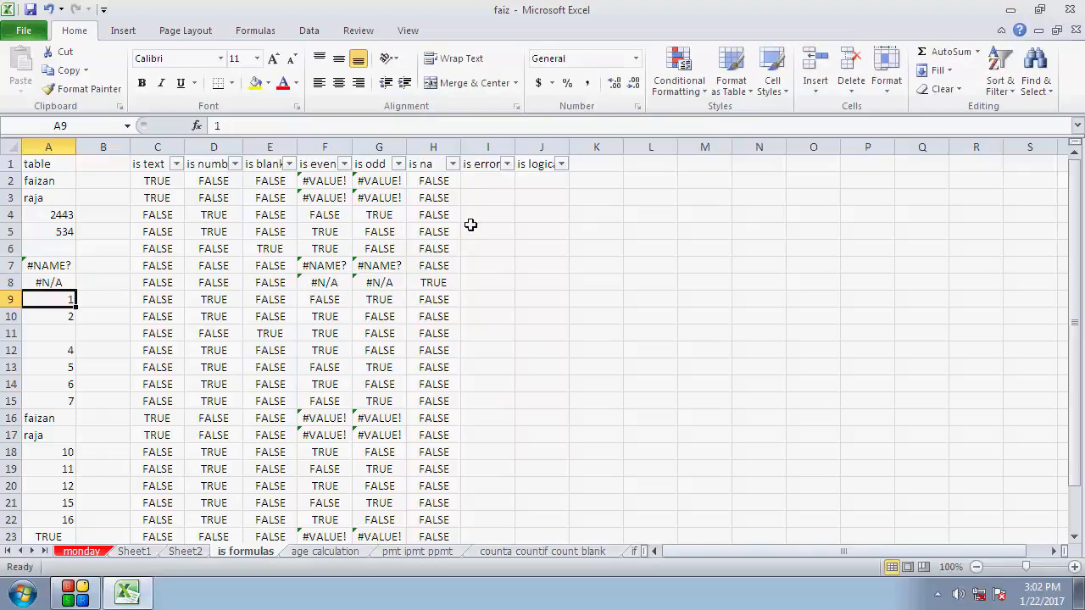
{"action": "left_click", "coordinate": [64, 286]}
{"action": "left_click", "coordinate": [428, 282]}
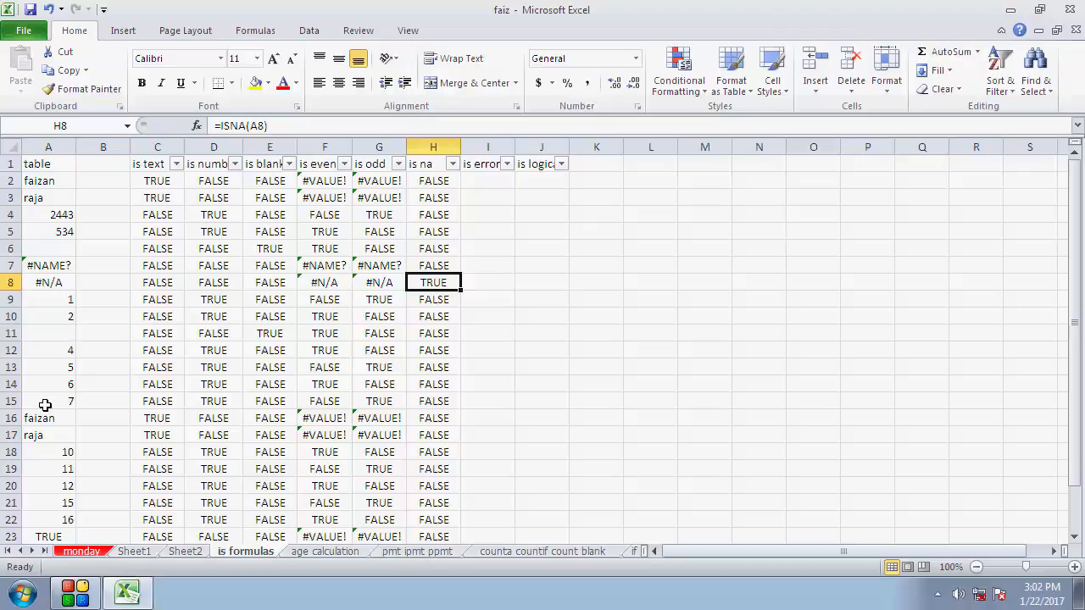
Step: Enter the formula =NA() in the blank table cell A11
{"action": "left_click", "coordinate": [50, 337]}
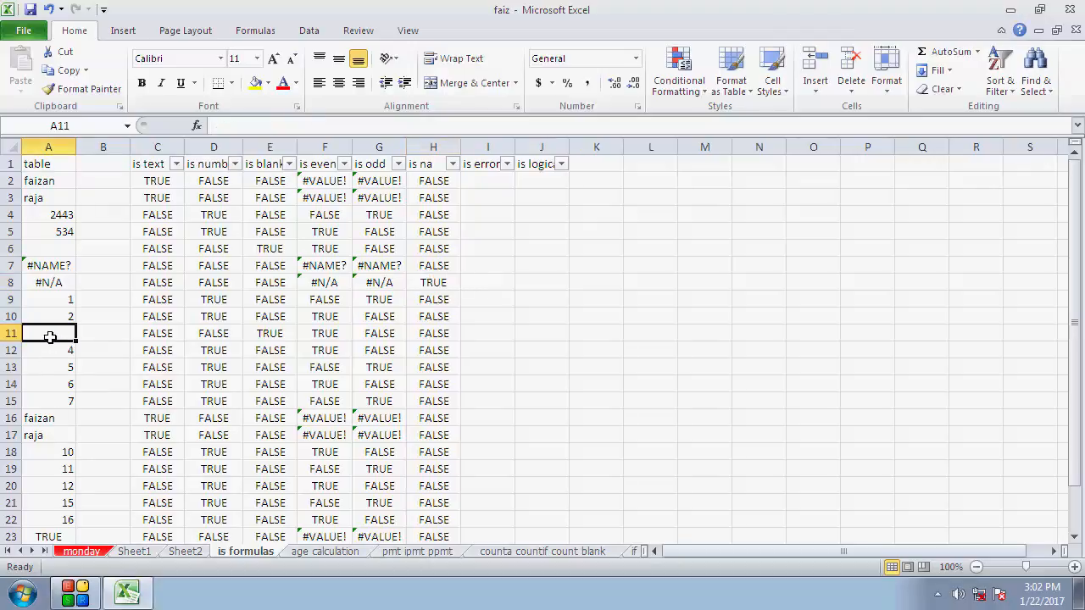
{"action": "type", "text": "="}
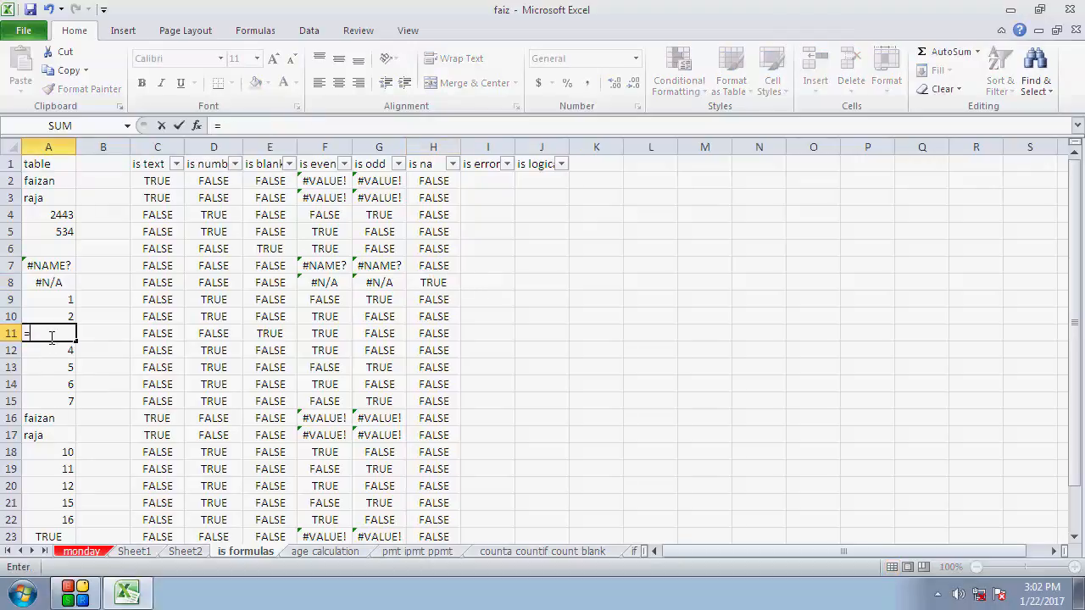
{"action": "type", "text": "na()"}
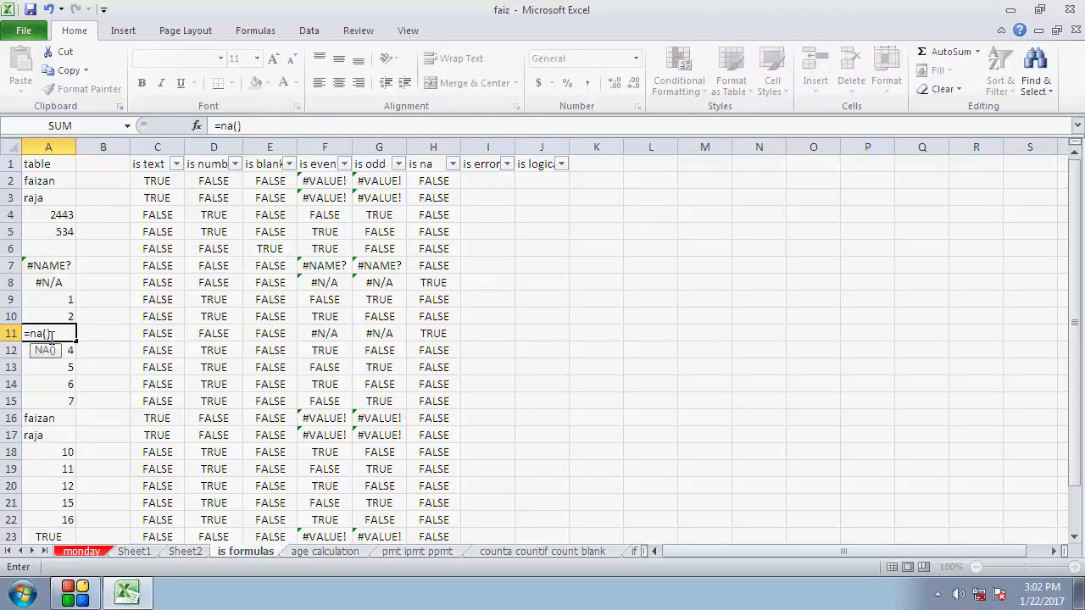
{"action": "key", "text": "Return"}
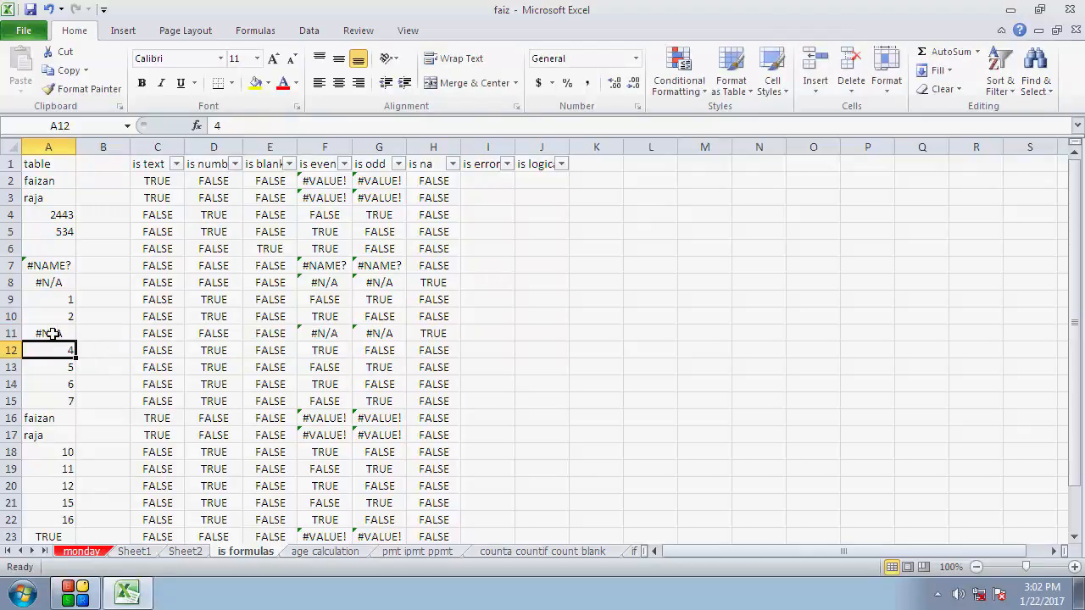
{"action": "left_click", "coordinate": [51, 332]}
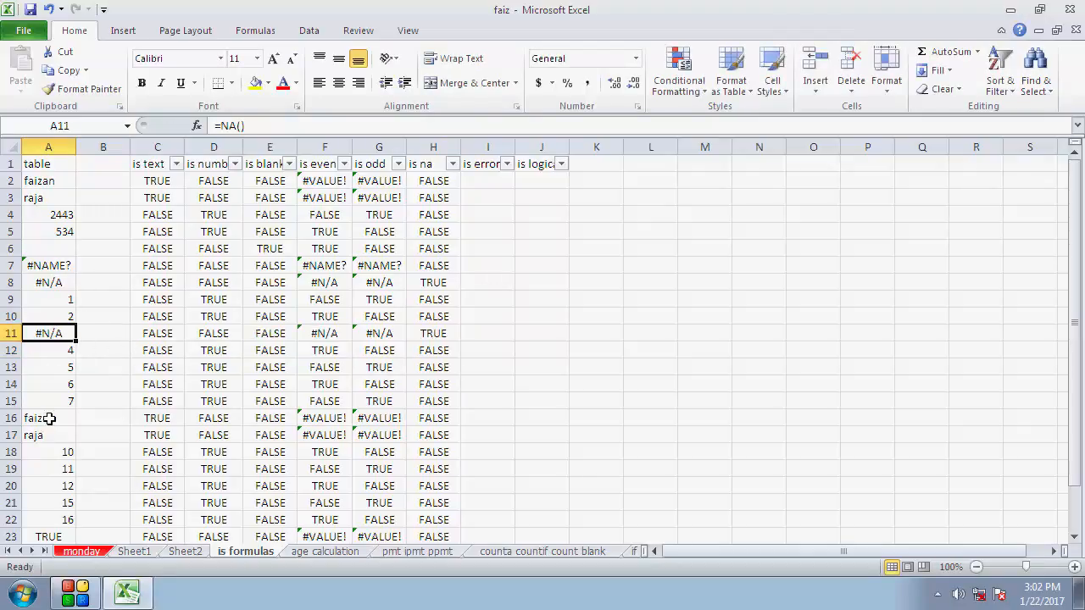
Step: Enter the formula =NA() in the blank table cell A6 and check the ISNA result in H6
{"action": "left_click", "coordinate": [61, 249]}
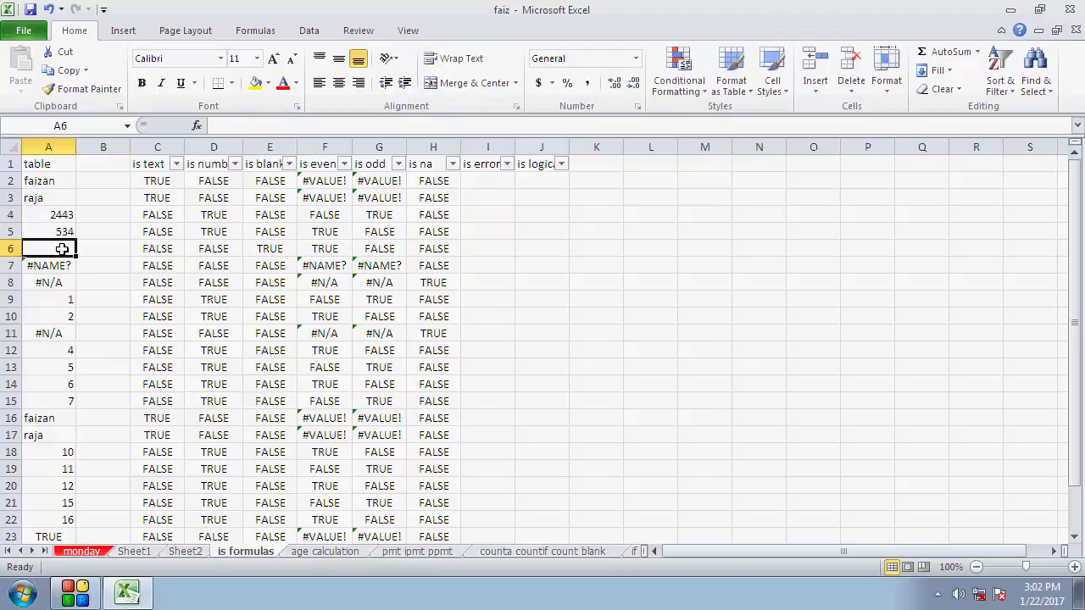
{"action": "type", "text": "=na"}
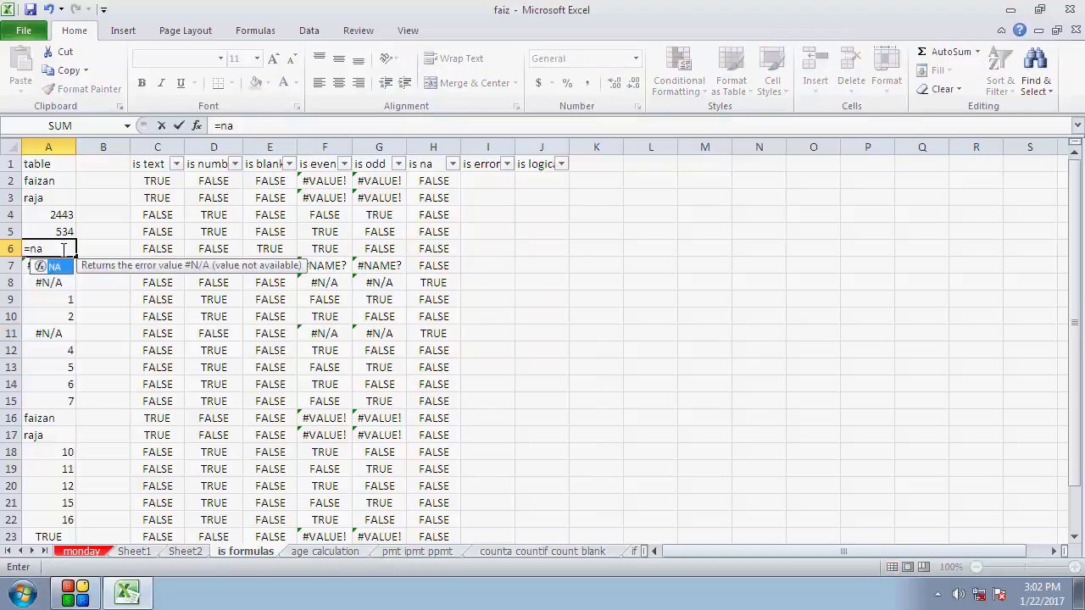
{"action": "type", "text": "()"}
{"action": "key", "text": "Return"}
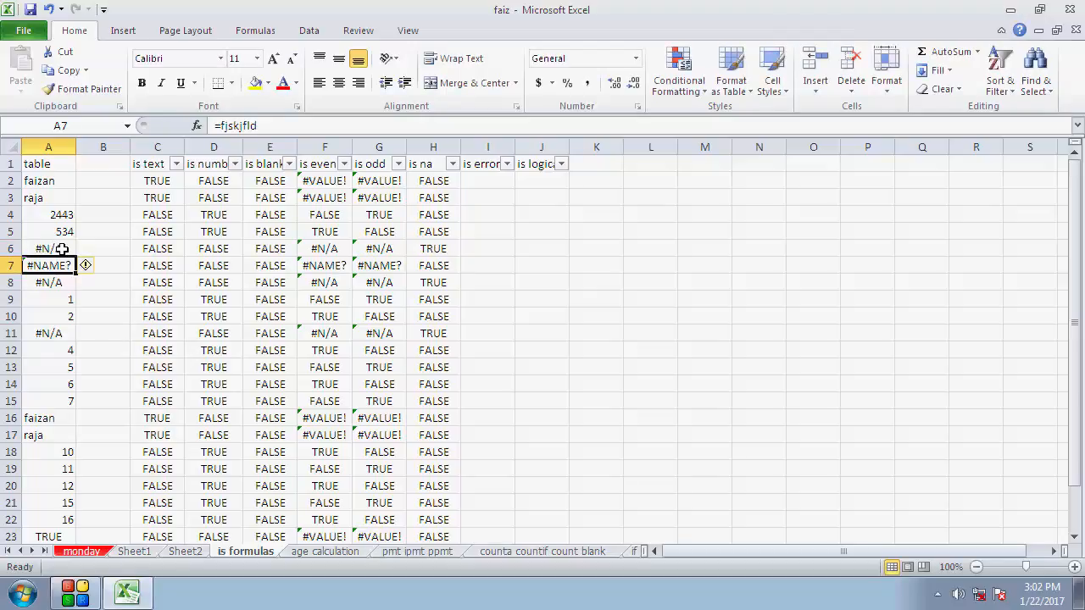
{"action": "left_click", "coordinate": [432, 258]}
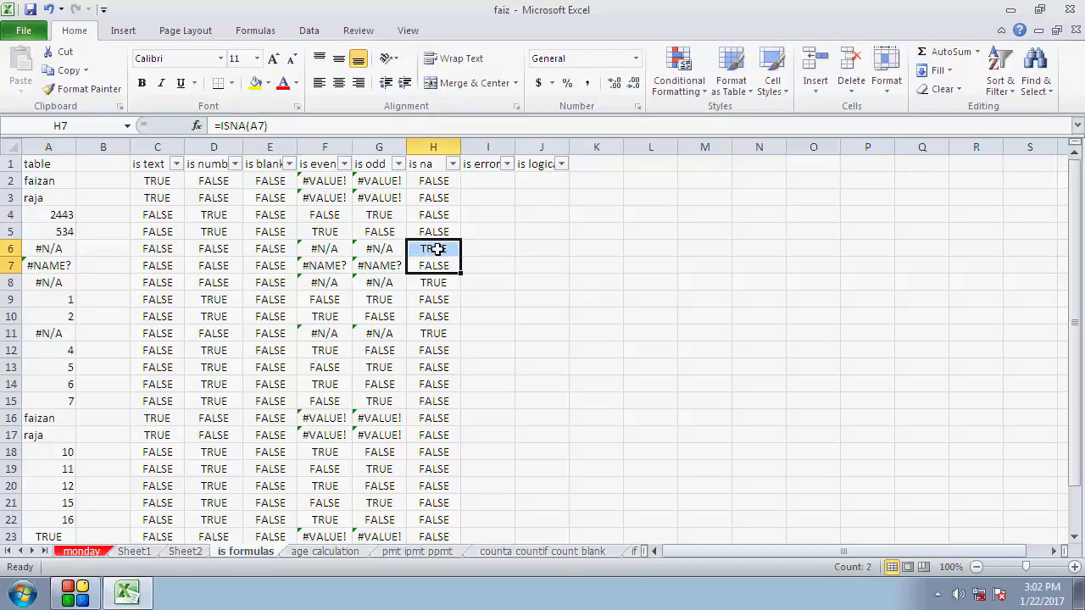
{"action": "left_click", "coordinate": [433, 250]}
Step: Filter the "is na" column to show only TRUE rows and inspect the matching table cells
{"action": "left_click", "coordinate": [452, 165]}
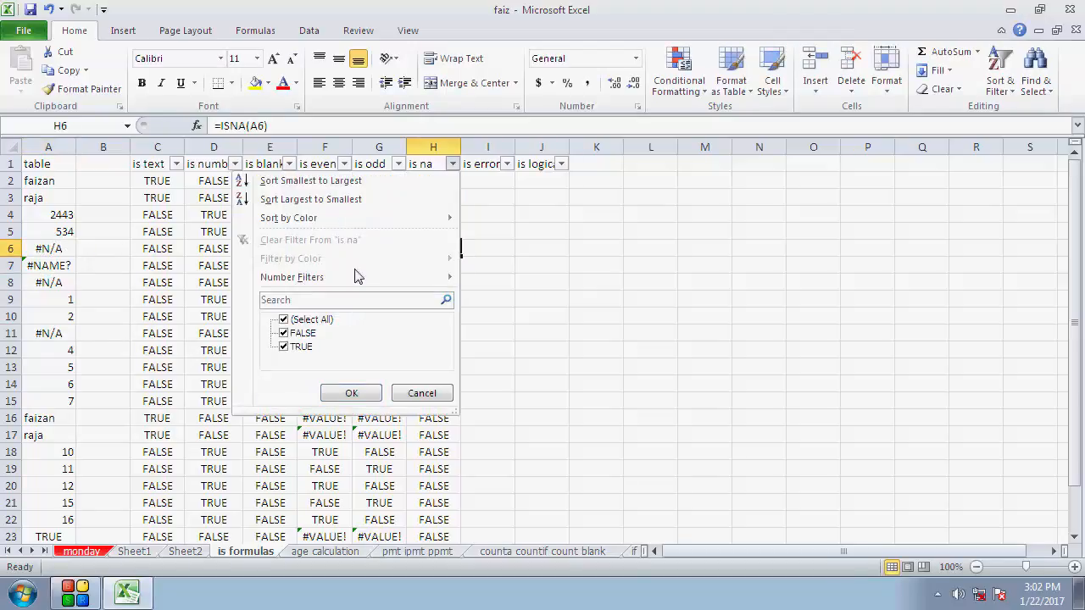
{"action": "left_click", "coordinate": [299, 321]}
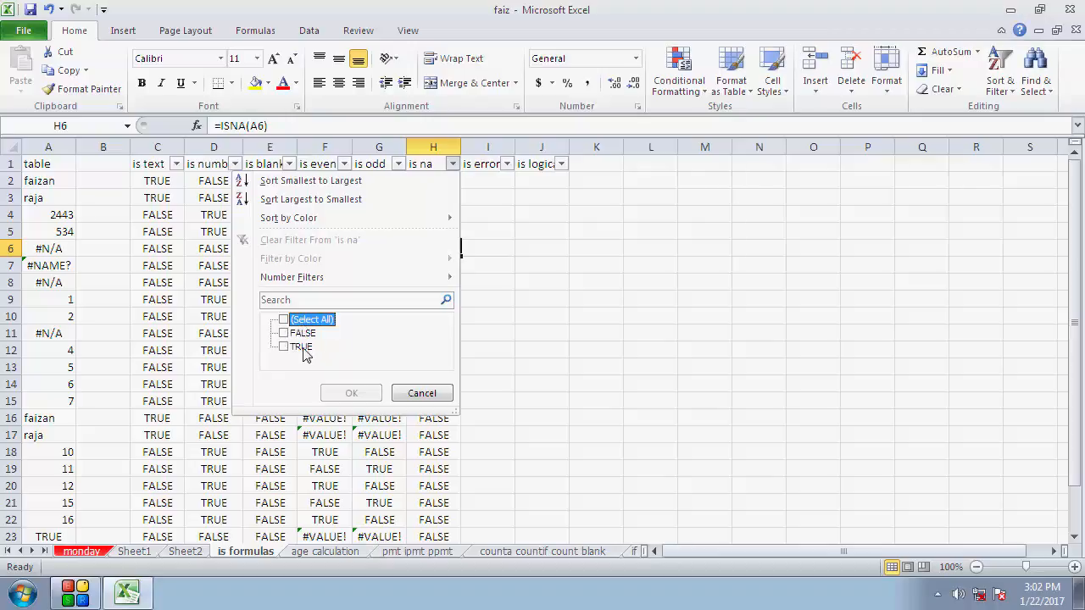
{"action": "left_click", "coordinate": [302, 347]}
{"action": "left_click", "coordinate": [350, 395]}
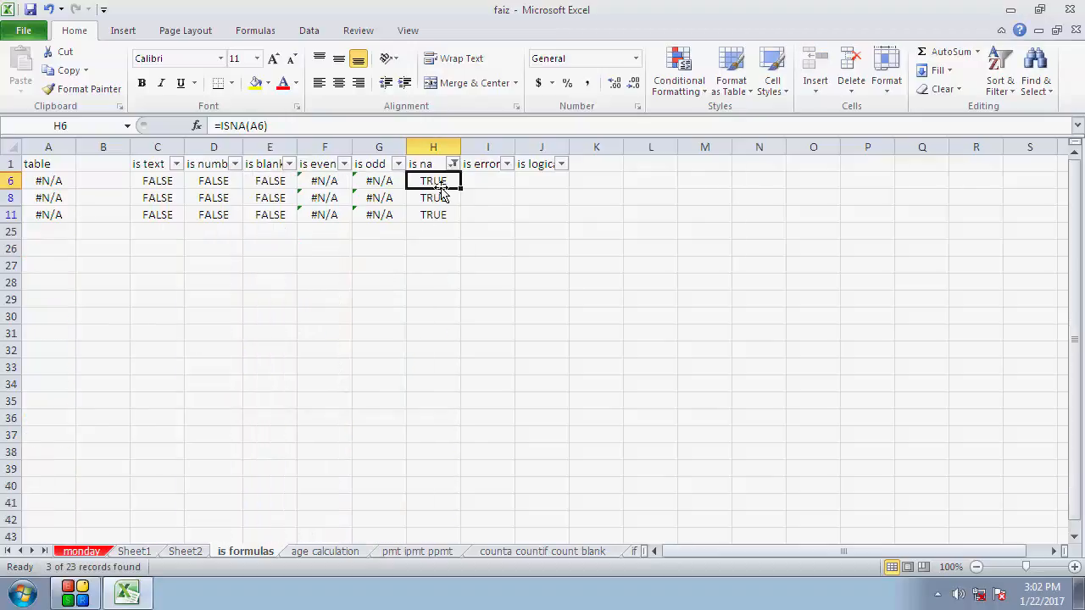
{"action": "left_click_drag", "start_coordinate": [444, 180], "coordinate": [56, 202]}
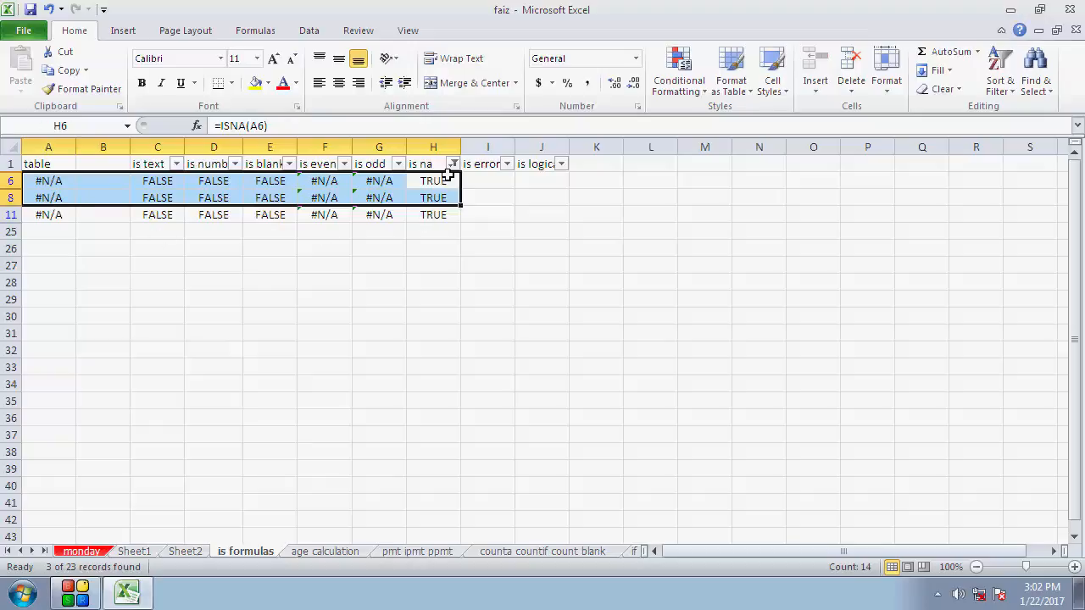
{"action": "left_click", "coordinate": [83, 263]}
{"action": "left_click", "coordinate": [45, 185]}
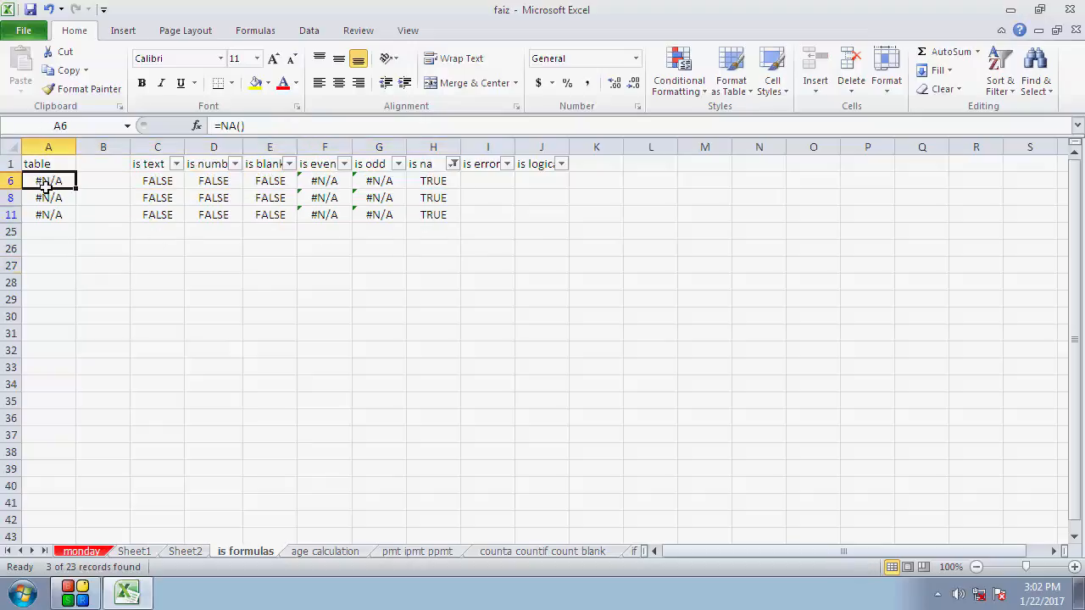
Step: Reselect all values in the "is na" column's filter to show every row again
{"action": "left_click", "coordinate": [453, 164]}
{"action": "left_click", "coordinate": [311, 323]}
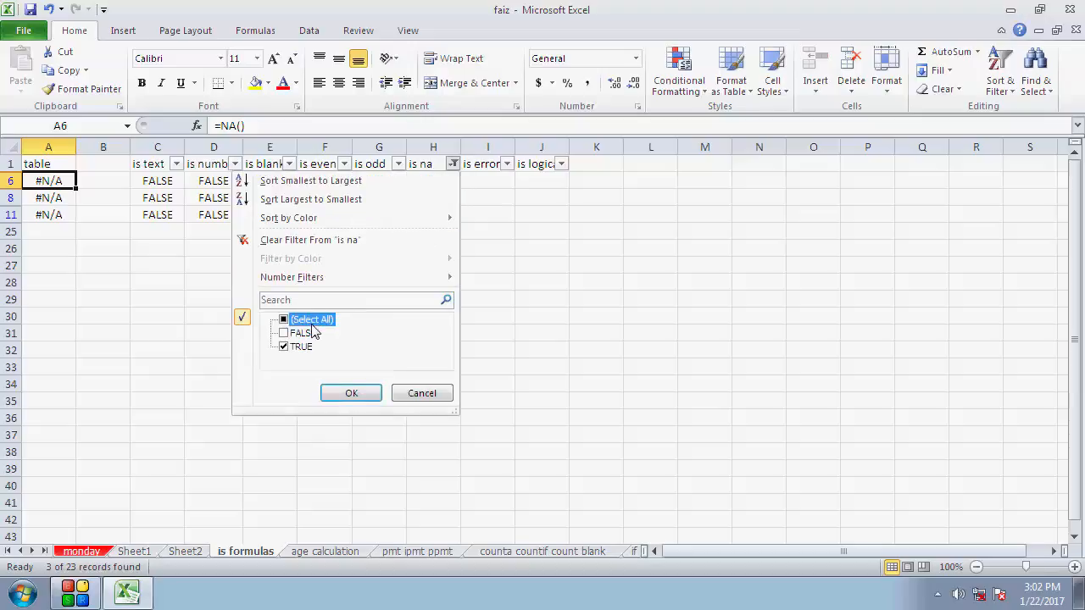
{"action": "left_click", "coordinate": [351, 393]}
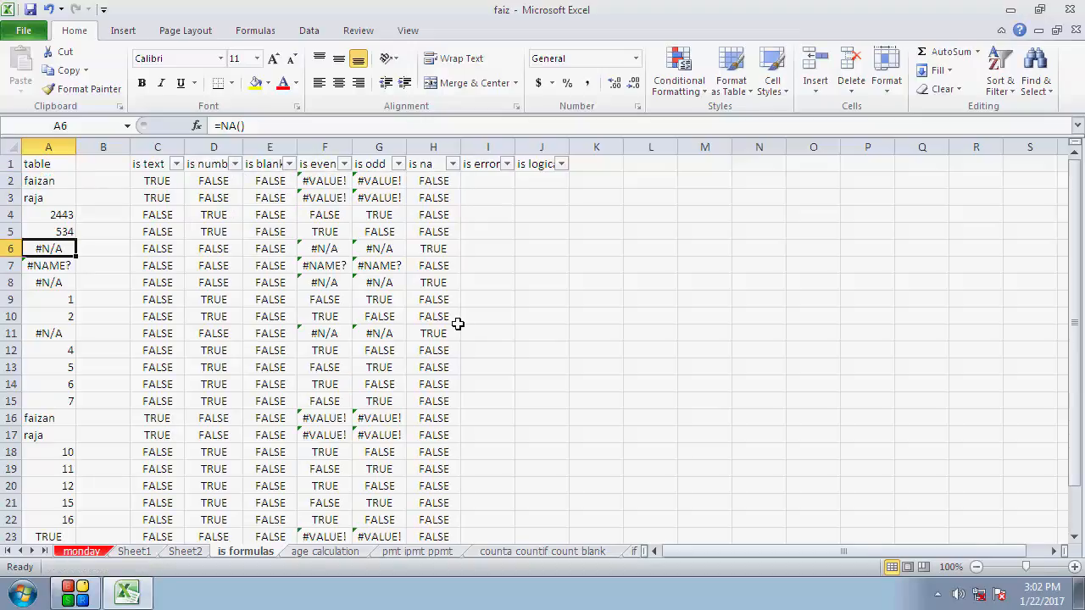
Step: Examine the "is error" heading and the formula behind the #NAME? cell A7 in the table column
{"action": "left_click", "coordinate": [479, 228]}
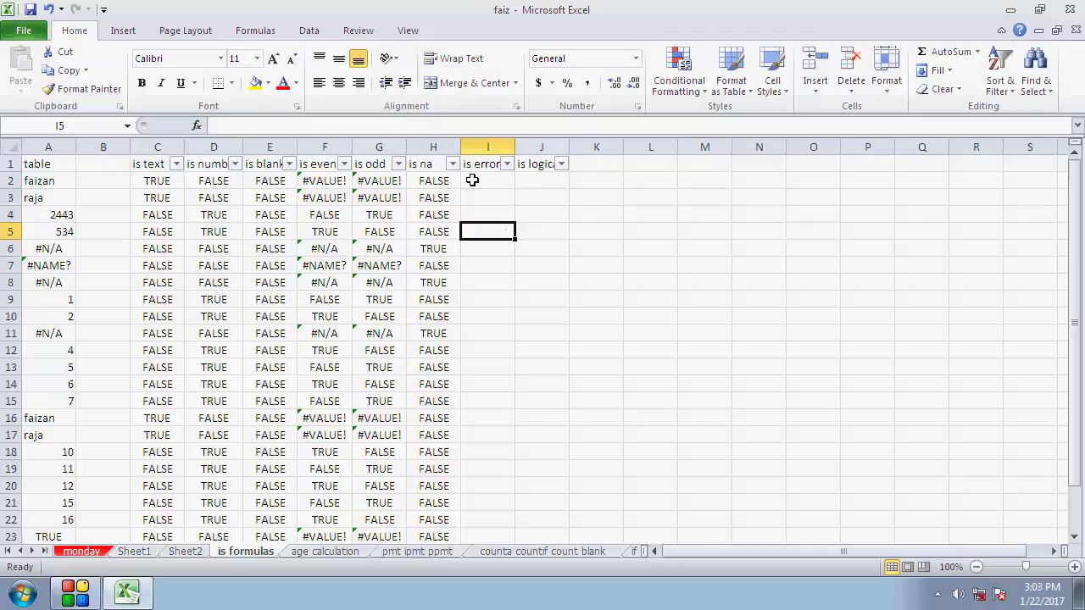
{"action": "left_click", "coordinate": [525, 233]}
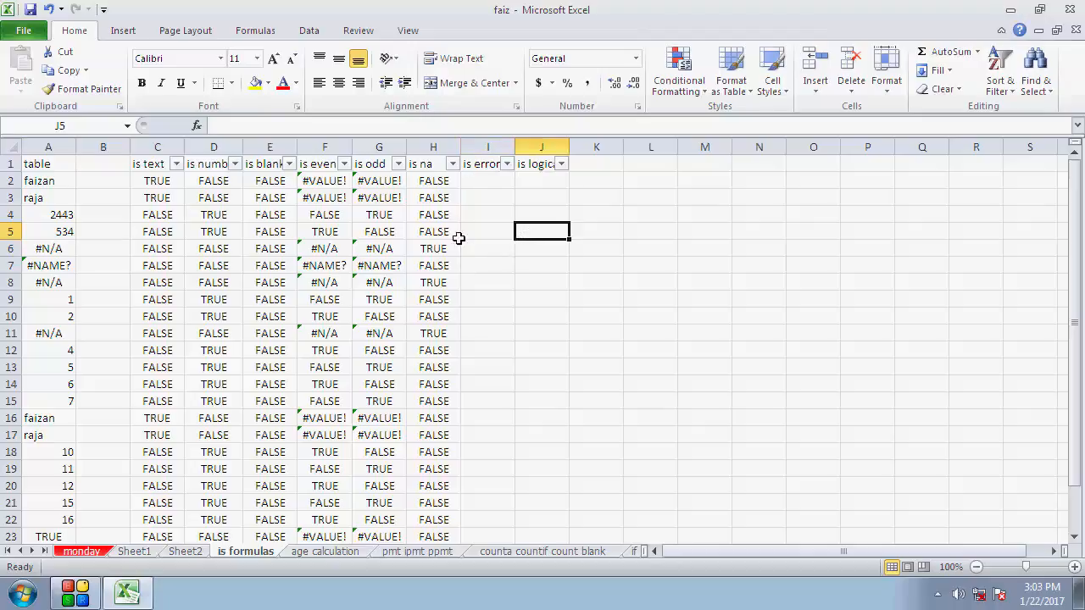
{"action": "left_click", "coordinate": [479, 166]}
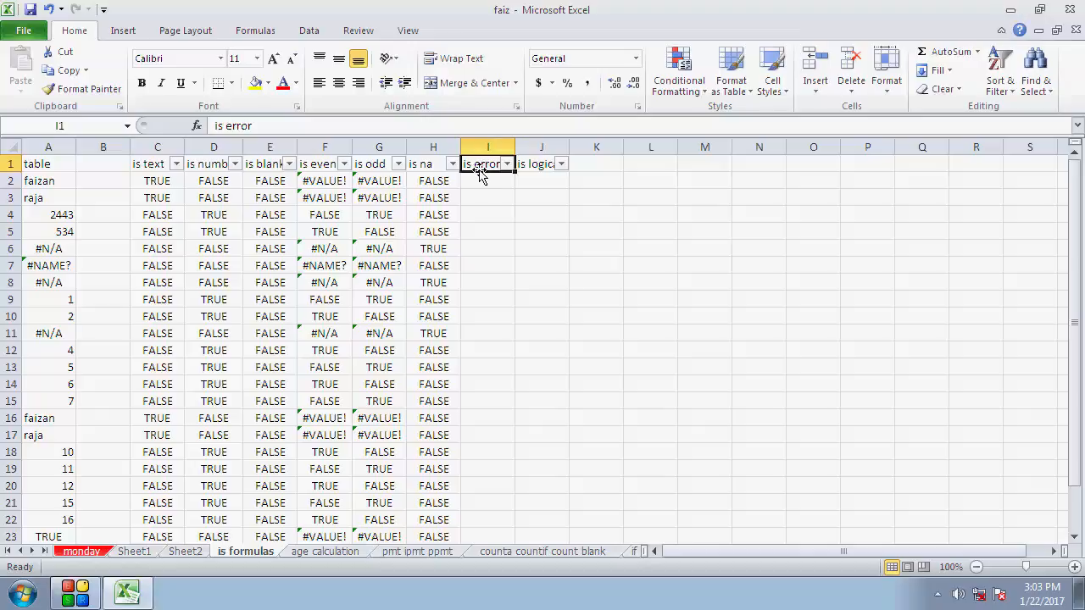
{"action": "left_click", "coordinate": [60, 255]}
{"action": "left_click", "coordinate": [62, 261]}
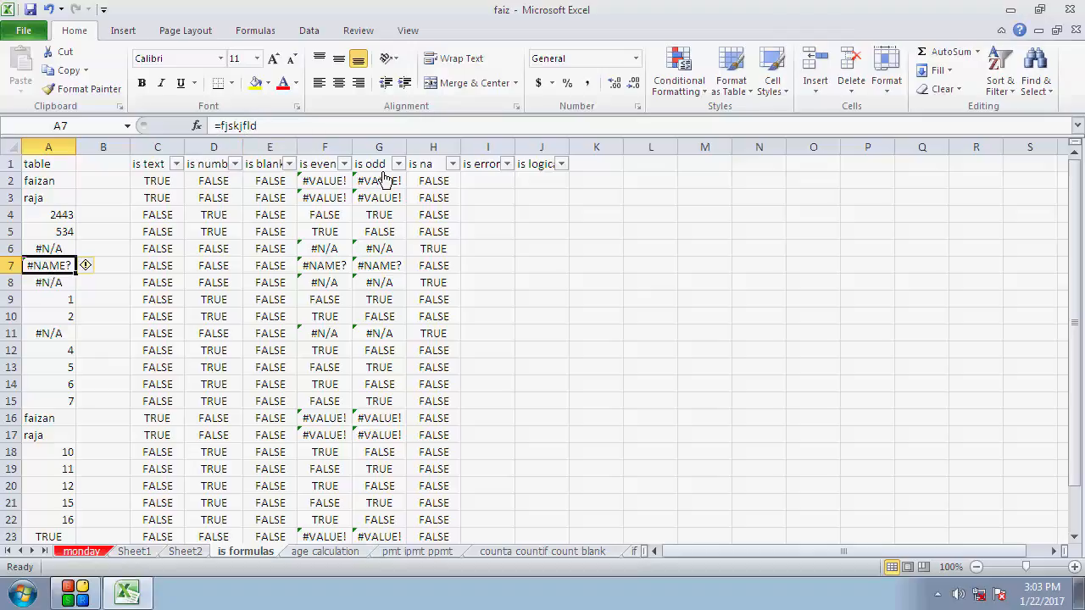
Step: Enter the formula =ISERROR(A2) in cell I2 of the "is error" column
{"action": "left_click", "coordinate": [475, 176]}
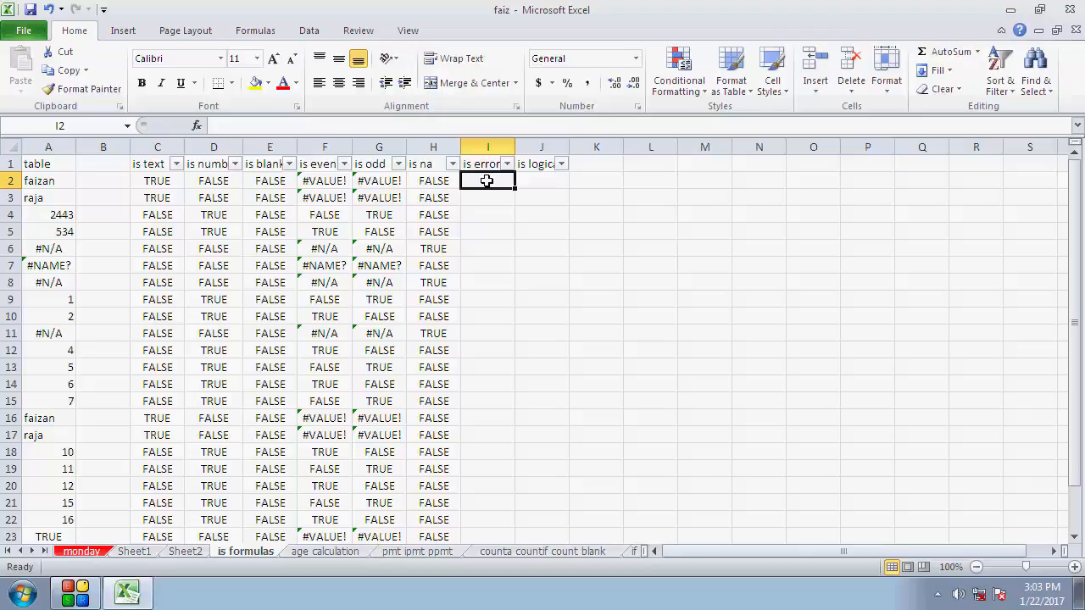
{"action": "type", "text": "="}
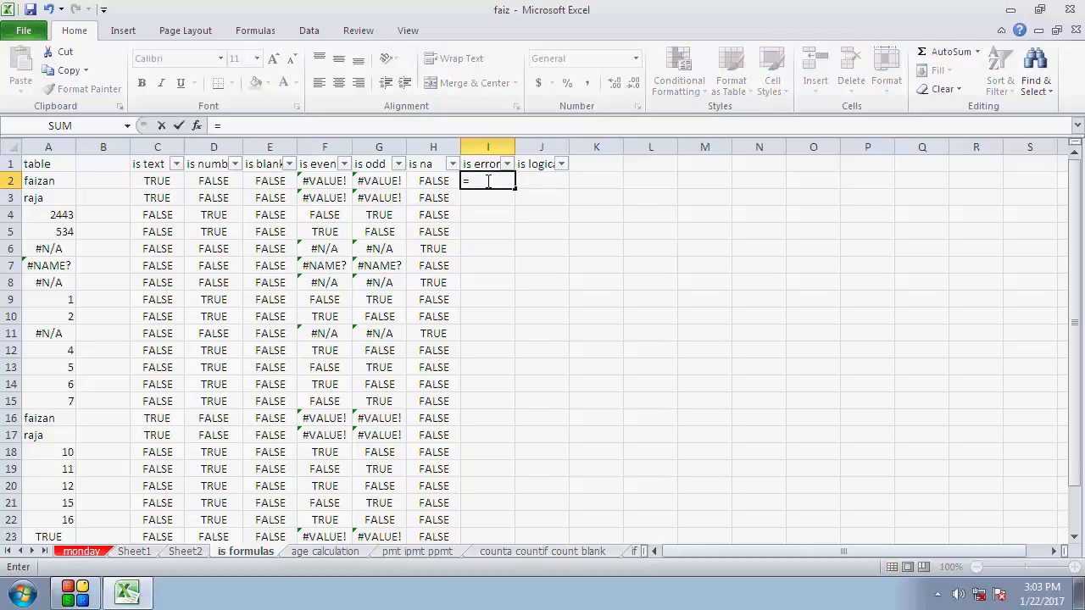
{"action": "type", "text": "iserro"}
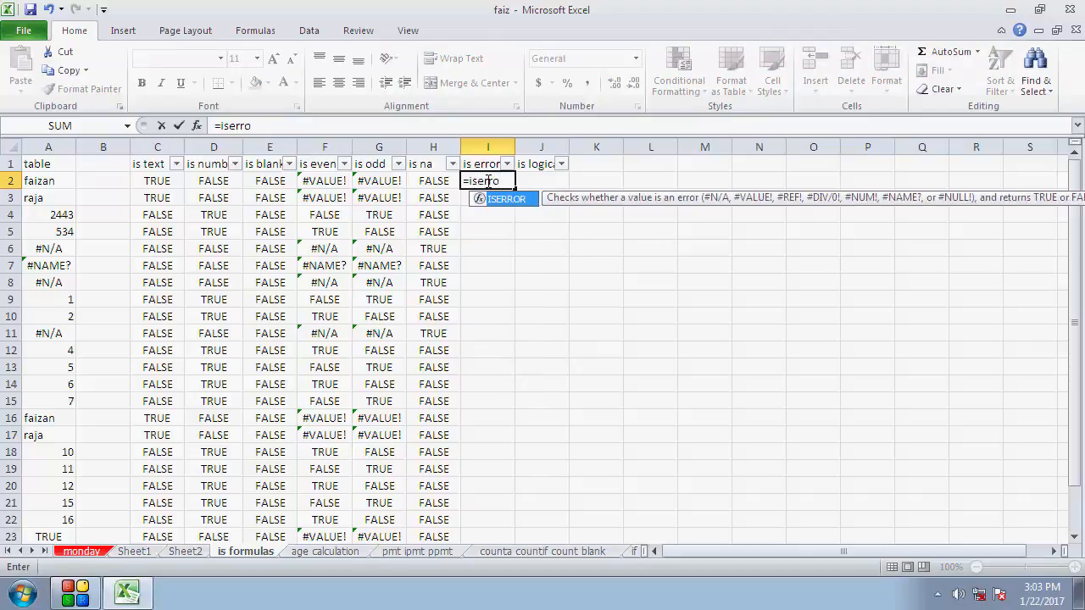
{"action": "key", "text": "BackSpace"}
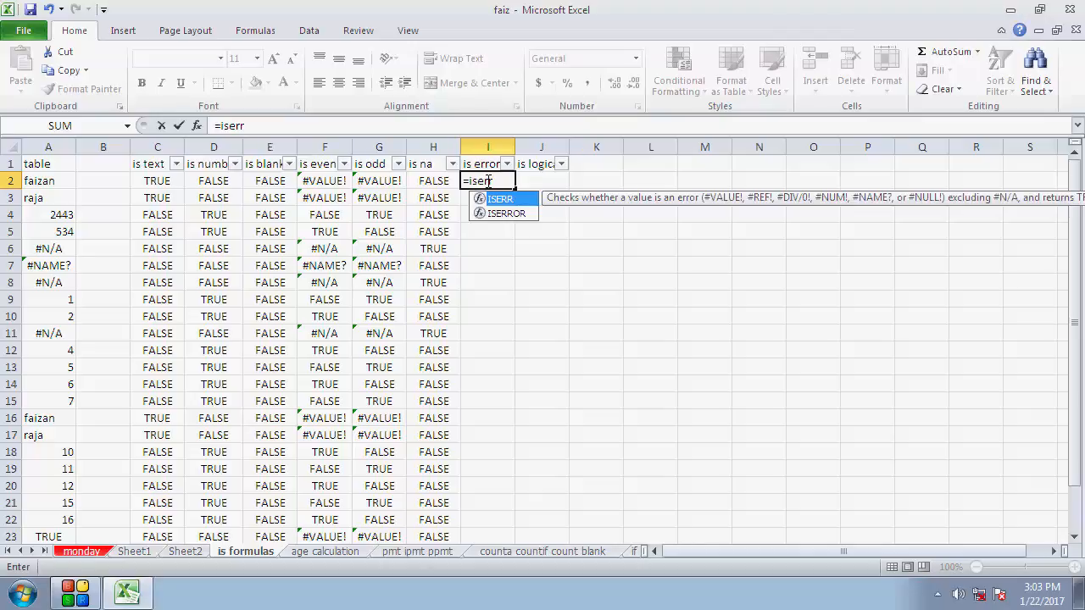
{"action": "type", "text": "or"}
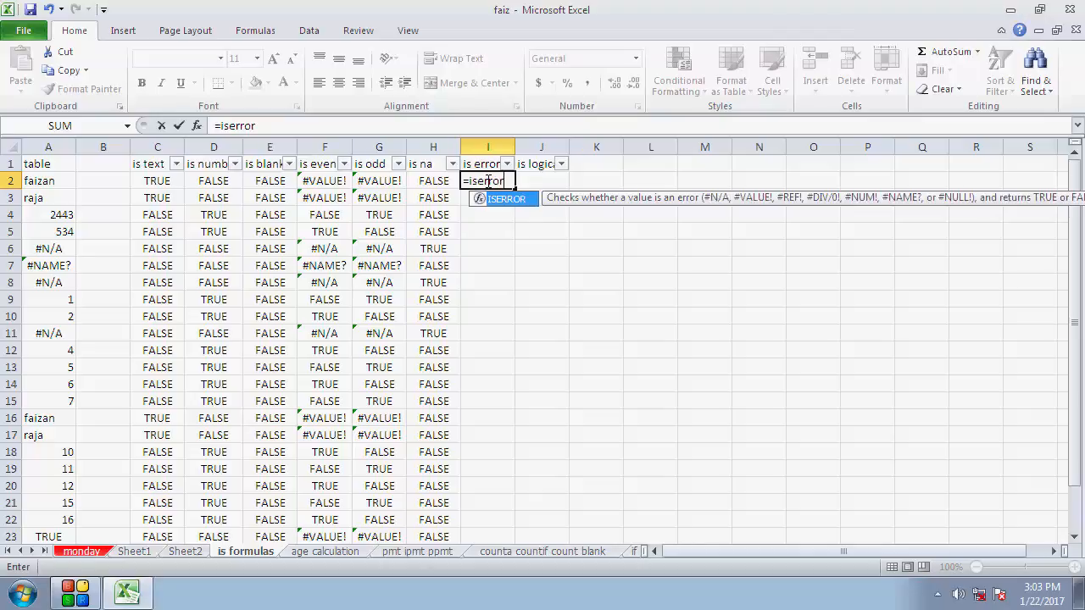
{"action": "type", "text": "("}
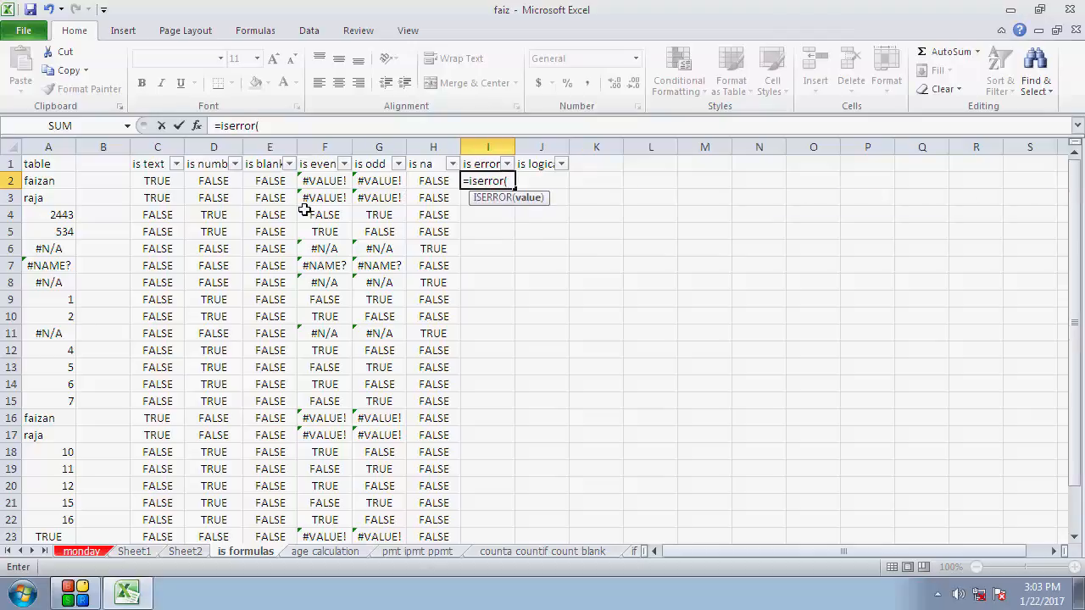
{"action": "left_click", "coordinate": [50, 181]}
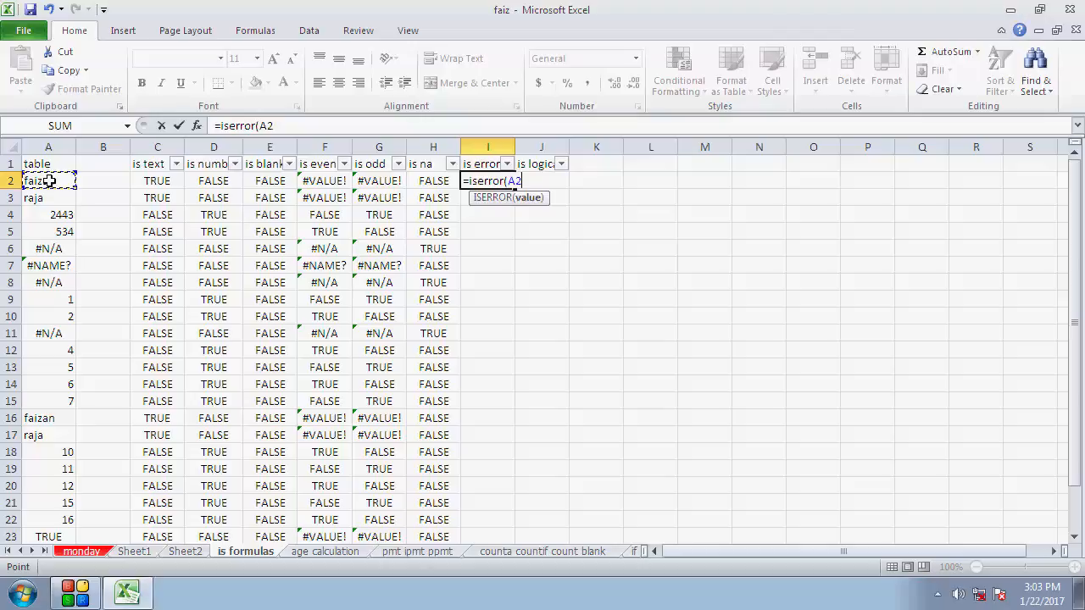
{"action": "type", "text": ")"}
{"action": "key", "text": "Return"}
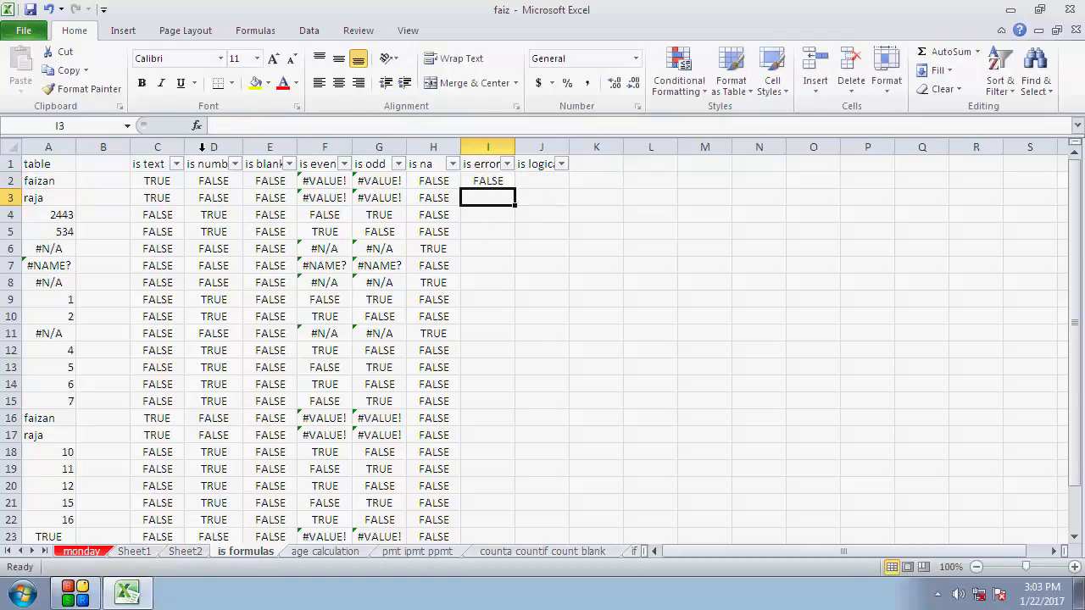
Step: Fill the ISERROR formula from I2 down the "is error" column through row 24 and check rows 6 to 8
{"action": "left_click", "coordinate": [482, 181]}
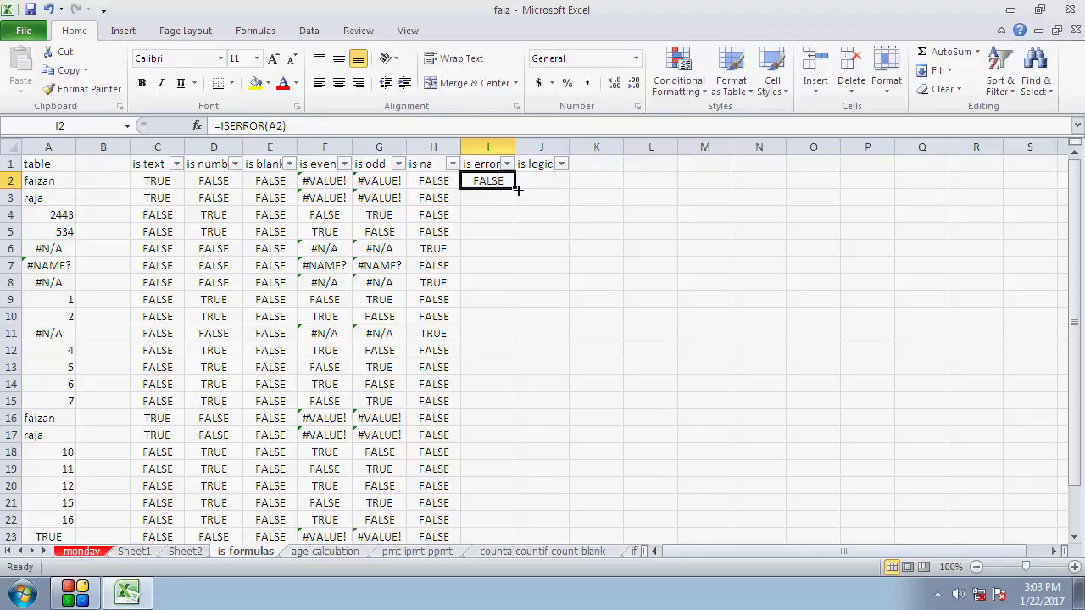
{"action": "left_click_drag", "start_coordinate": [517, 190], "coordinate": [505, 512]}
{"action": "scroll", "coordinate": [519, 461], "scroll_direction": "up", "scroll_amount": 1}
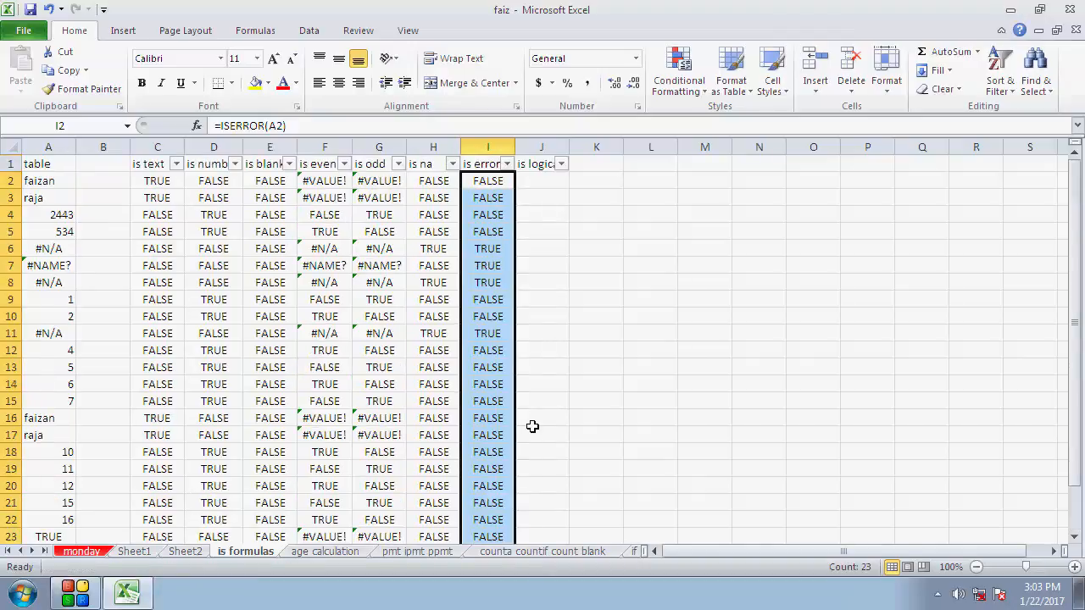
{"action": "left_click", "coordinate": [488, 266]}
{"action": "left_click", "coordinate": [492, 282]}
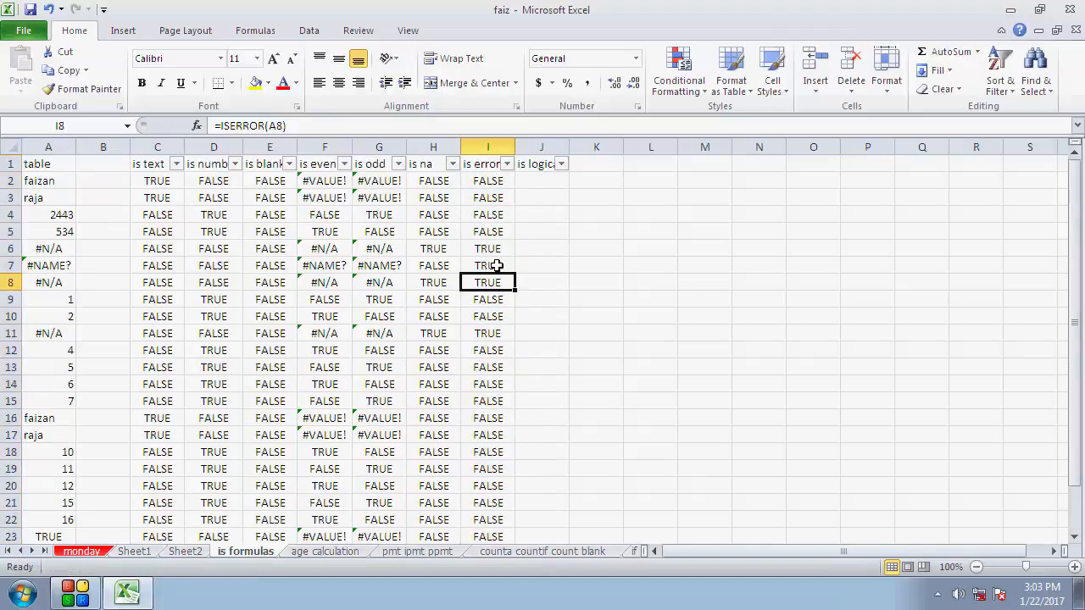
{"action": "left_click", "coordinate": [495, 250]}
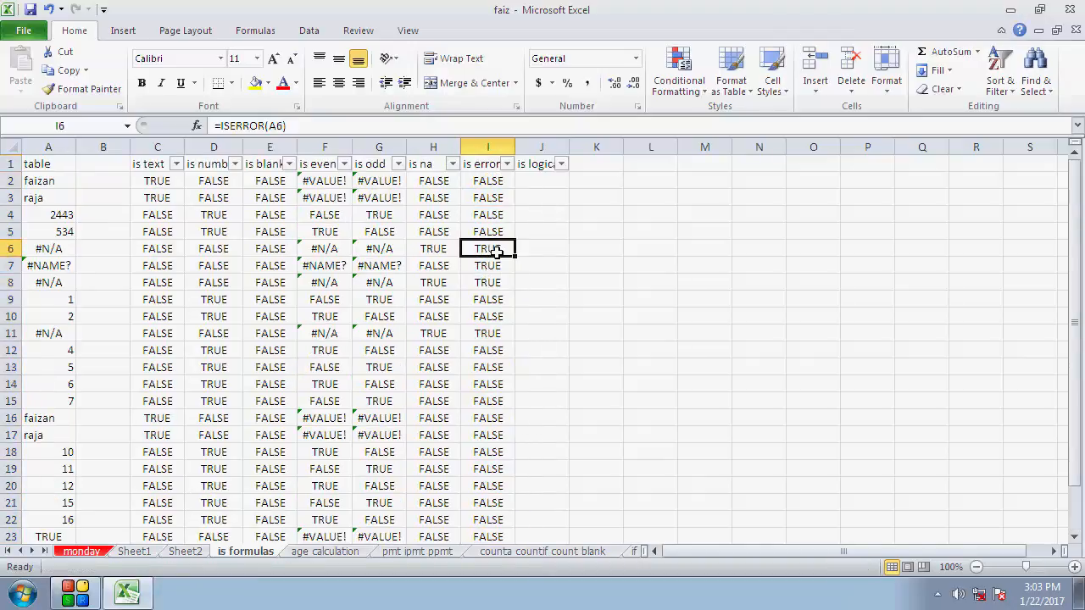
Step: Check the ISERROR results in I11, I24 and I23 against the table column, including the formula in A23
{"action": "left_click", "coordinate": [493, 332]}
{"action": "scroll", "coordinate": [486, 386], "scroll_direction": "down", "scroll_amount": 1}
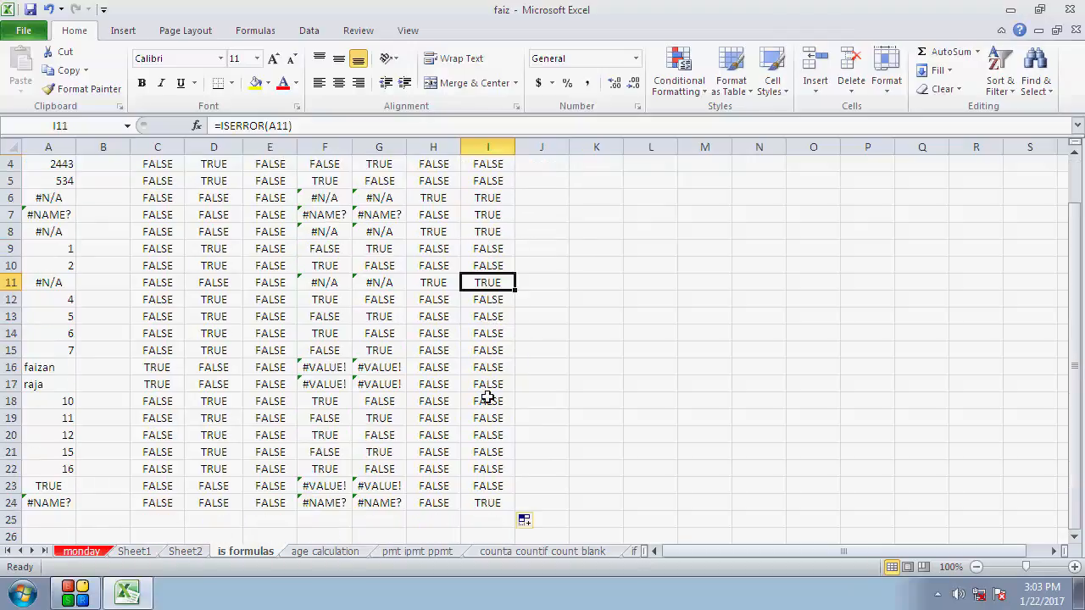
{"action": "left_click", "coordinate": [494, 500]}
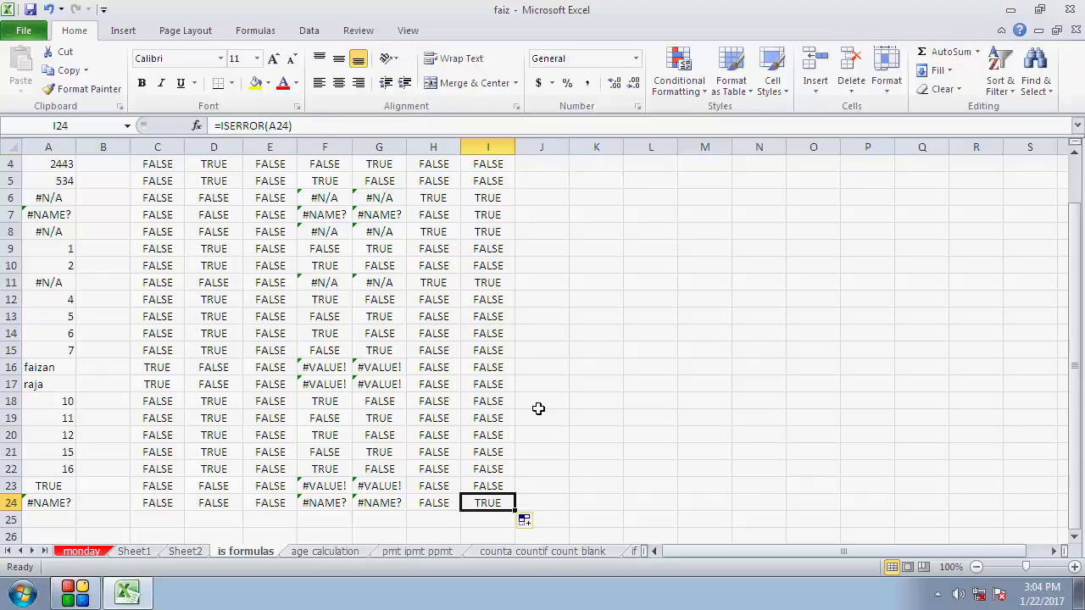
{"action": "scroll", "coordinate": [543, 354], "scroll_direction": "up", "scroll_amount": 1}
{"action": "scroll", "coordinate": [512, 288], "scroll_direction": "down", "scroll_amount": 1}
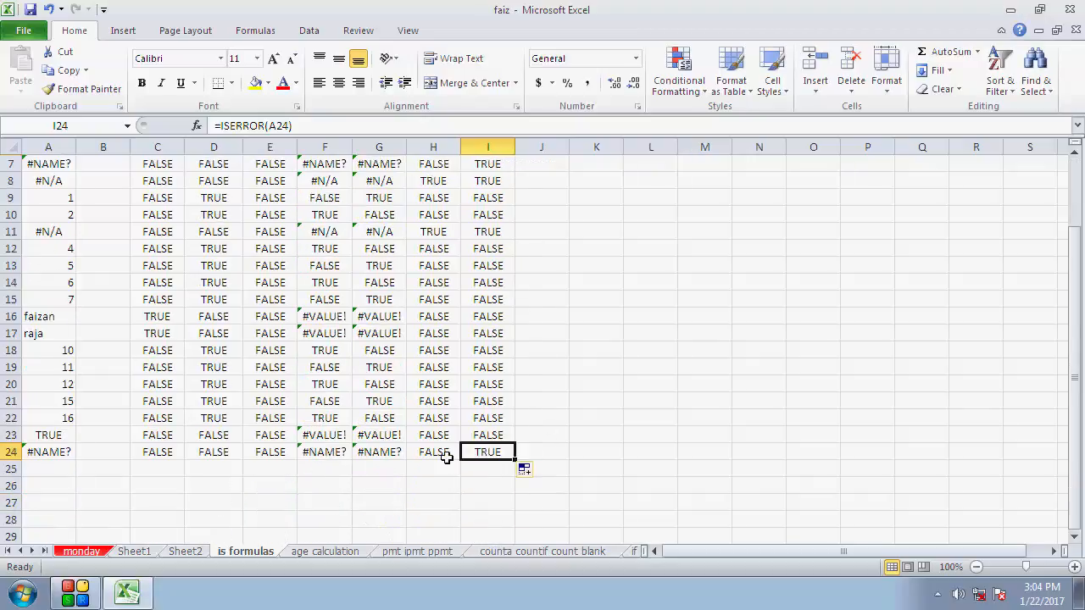
{"action": "left_click", "coordinate": [48, 434]}
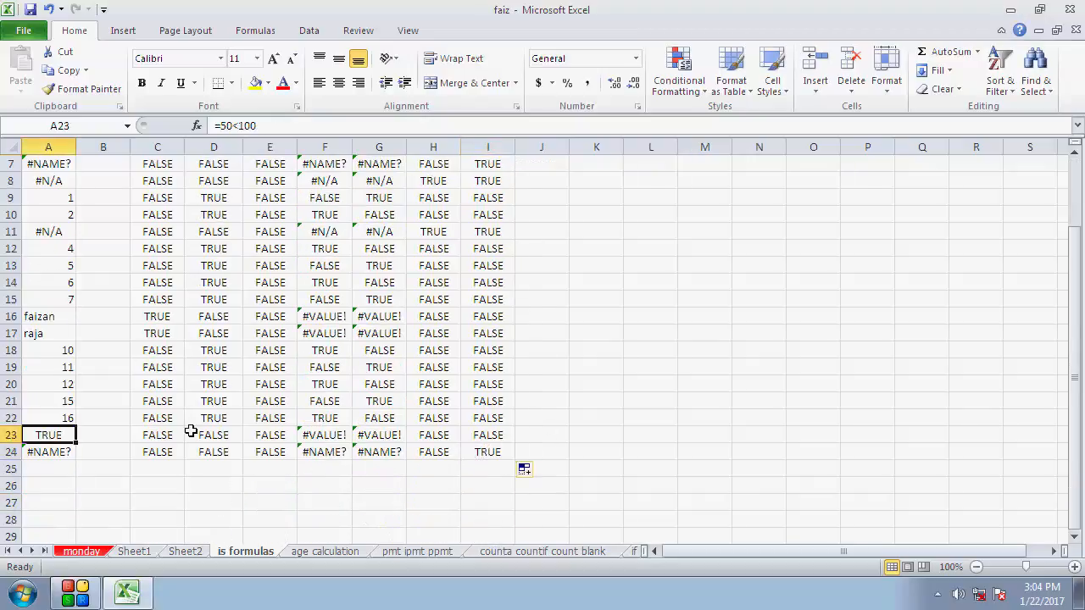
{"action": "left_click", "coordinate": [480, 435]}
{"action": "scroll", "coordinate": [494, 384], "scroll_direction": "up", "scroll_amount": 1}
{"action": "scroll", "coordinate": [494, 383], "scroll_direction": "up", "scroll_amount": 1}
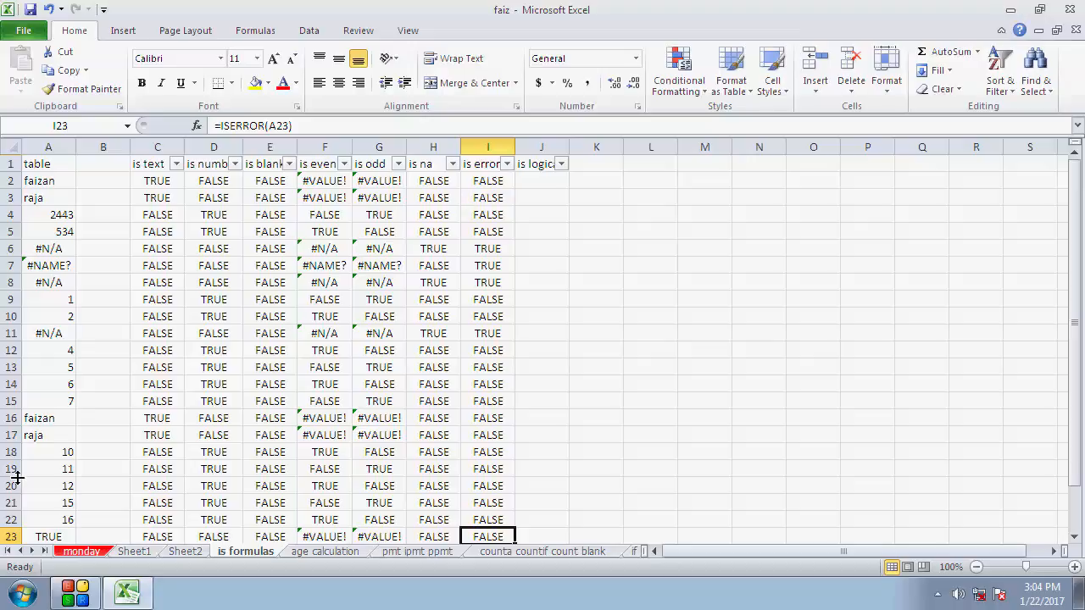
Step: Filter the "is error" column to show only the TRUE rows
{"action": "left_click", "coordinate": [545, 184]}
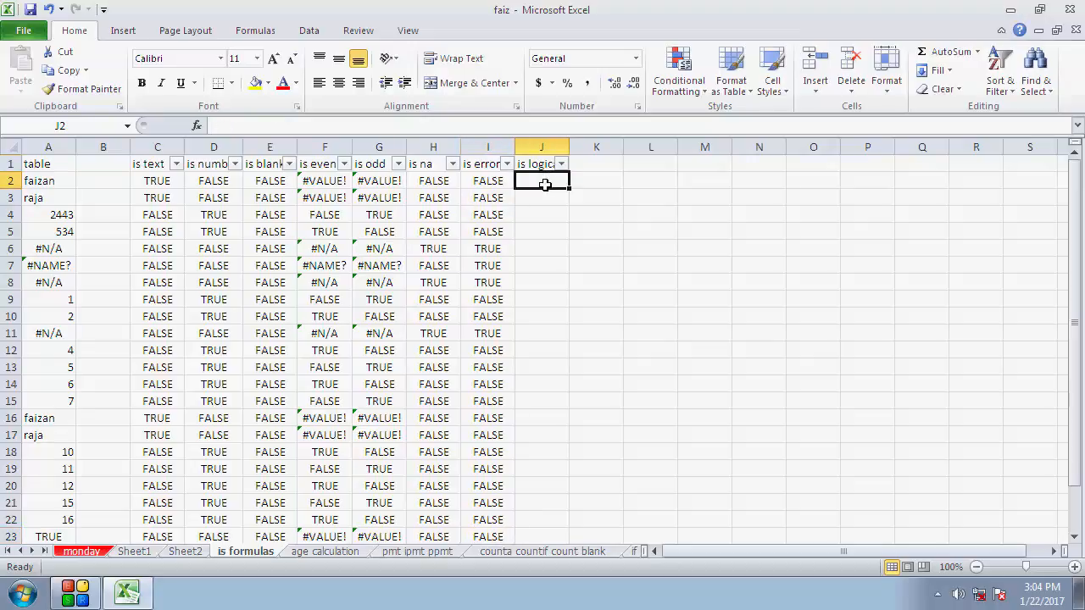
{"action": "left_click", "coordinate": [506, 164]}
{"action": "left_click", "coordinate": [363, 320]}
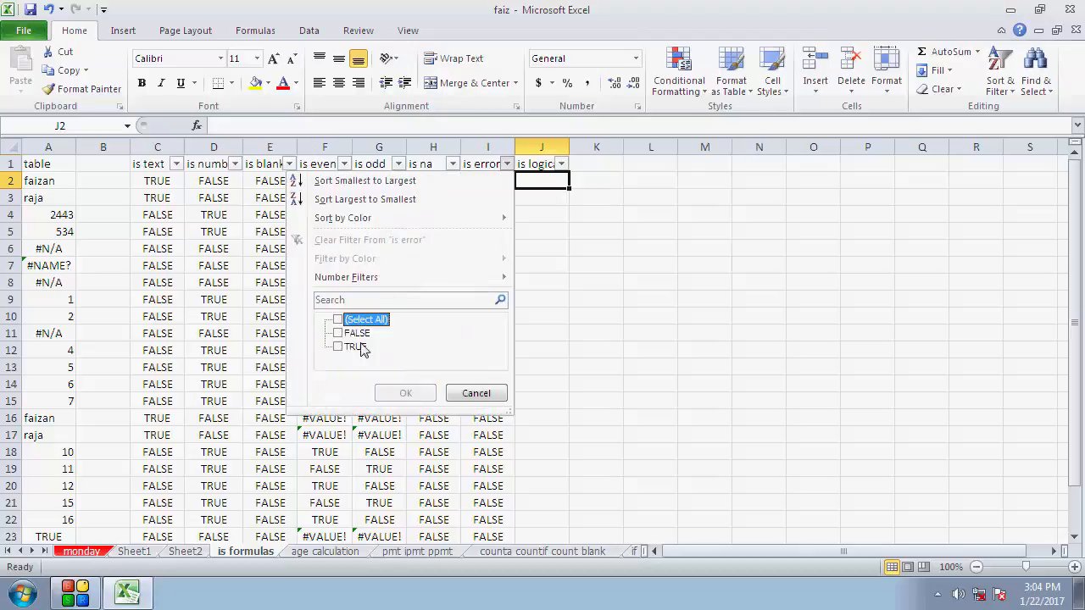
{"action": "left_click", "coordinate": [363, 348]}
{"action": "left_click", "coordinate": [405, 393]}
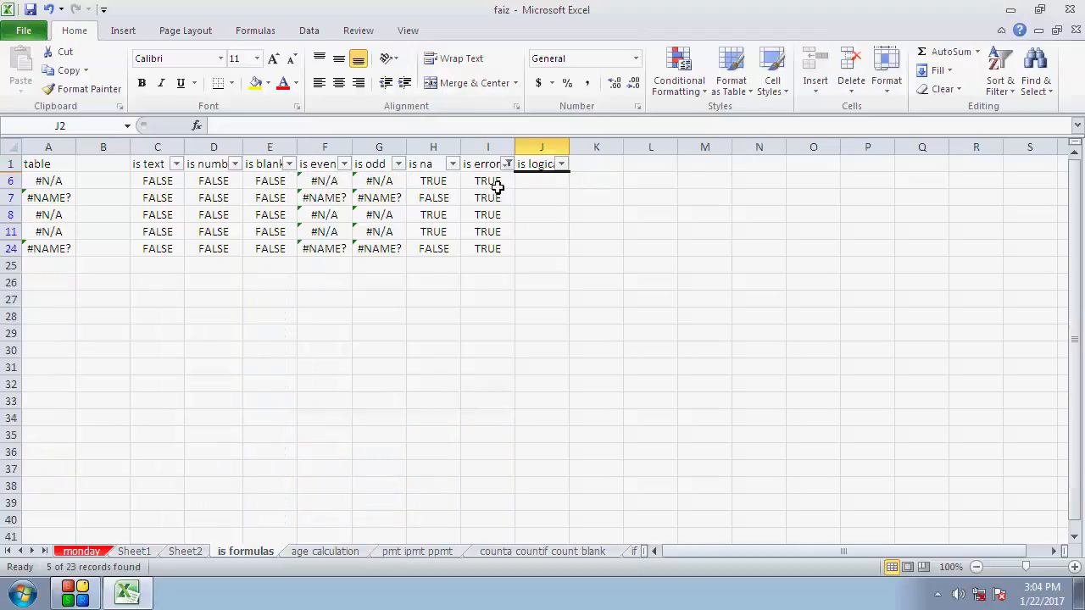
Step: Examine the filtered error rows and the formulas behind table cells A6, A7, A8, A11 and A24
{"action": "left_click_drag", "start_coordinate": [497, 186], "coordinate": [42, 249]}
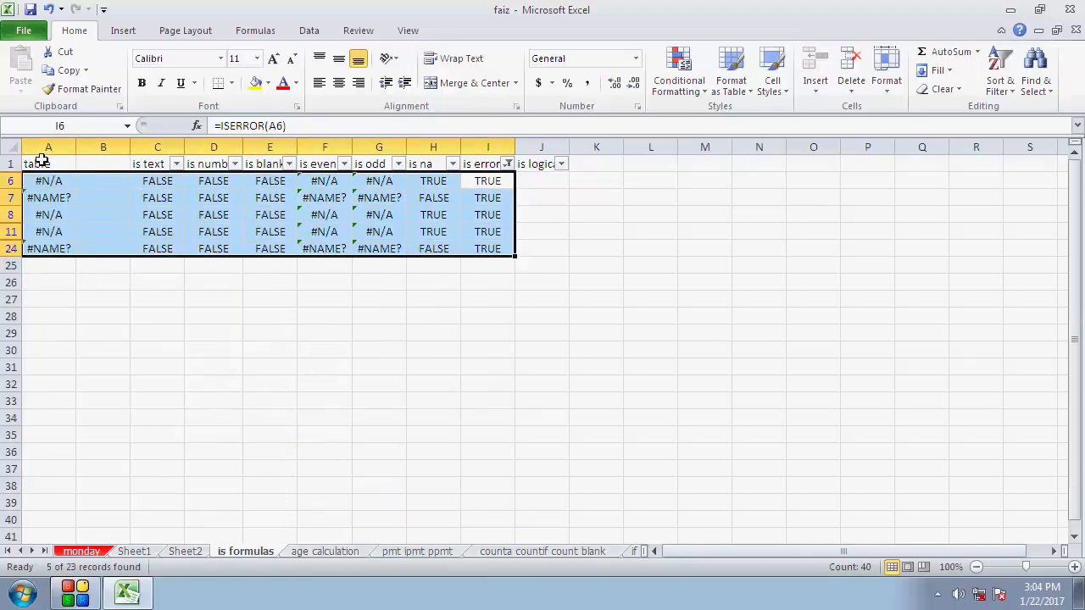
{"action": "left_click", "coordinate": [485, 181]}
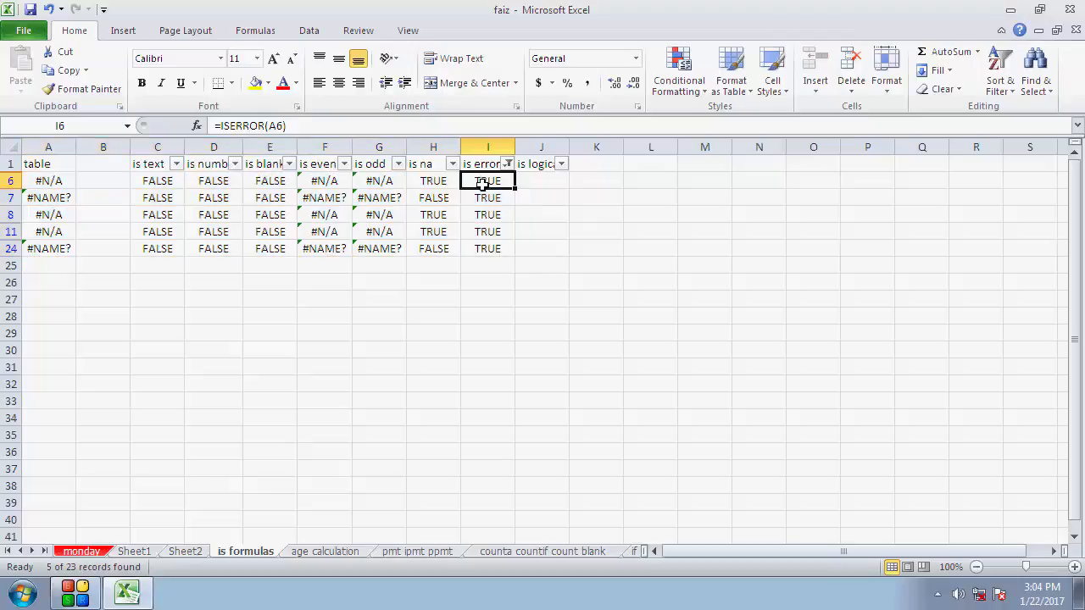
{"action": "left_click", "coordinate": [60, 182]}
{"action": "left_click", "coordinate": [60, 198]}
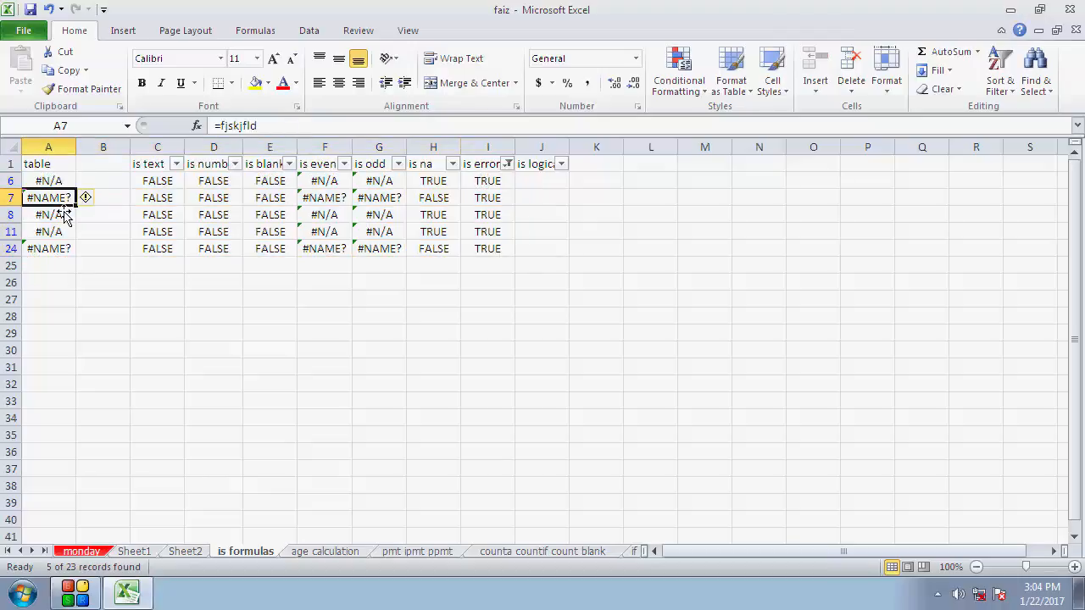
{"action": "left_click", "coordinate": [64, 215]}
{"action": "left_click", "coordinate": [64, 231]}
{"action": "left_click", "coordinate": [63, 248]}
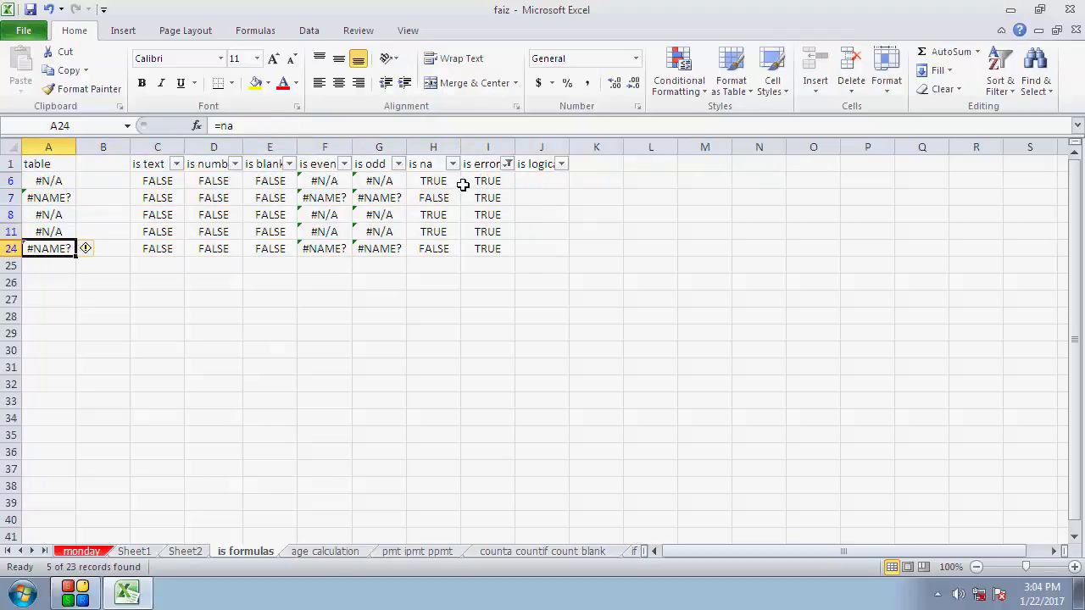
Step: Reselect all values in the "is error" column's filter to show every row again
{"action": "left_click", "coordinate": [506, 165]}
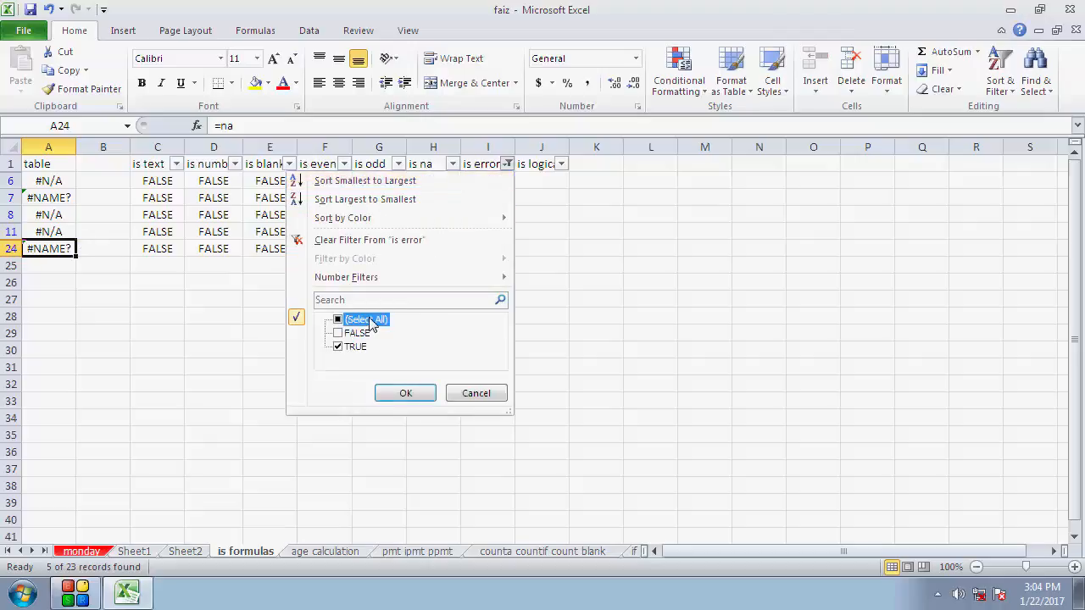
{"action": "left_click", "coordinate": [410, 394]}
{"action": "left_click", "coordinate": [596, 277]}
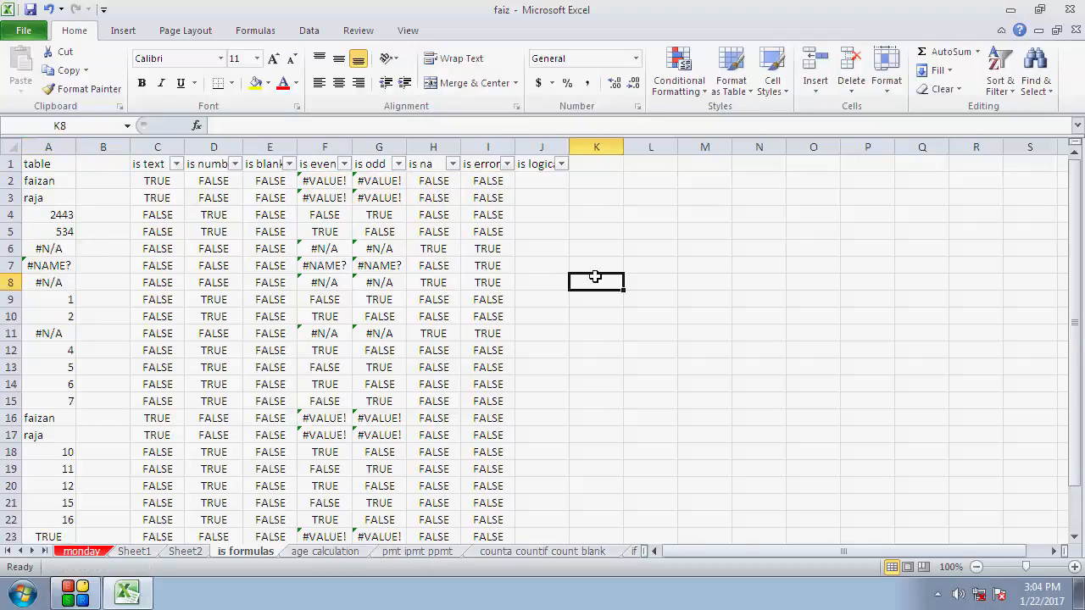
Step: Replace the value in table cell A9 with the logical formula =100>90 and check the cell
{"action": "left_click", "coordinate": [46, 297]}
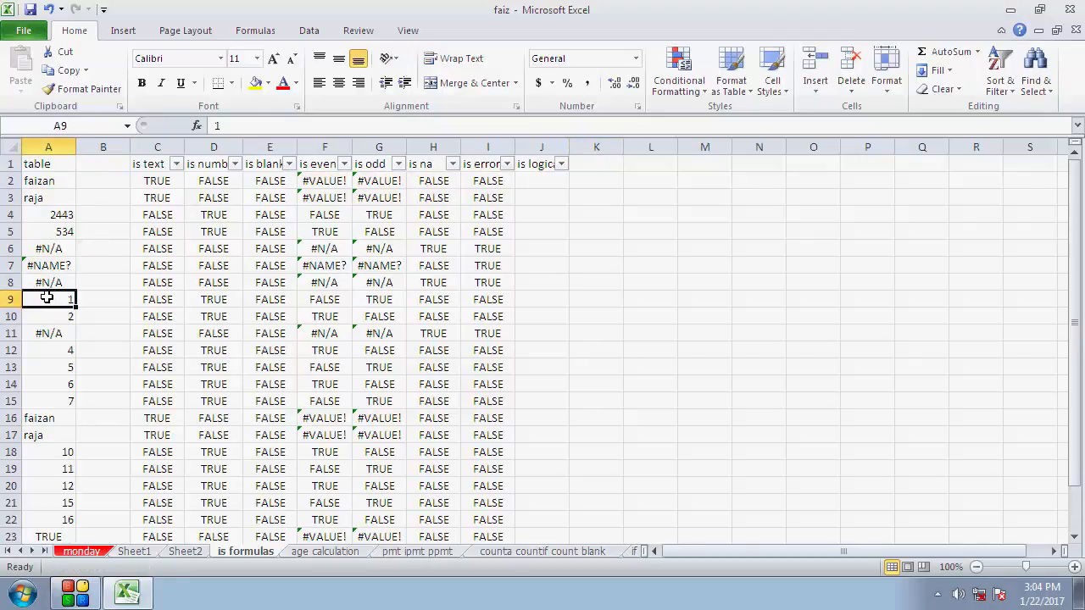
{"action": "type", "text": "="}
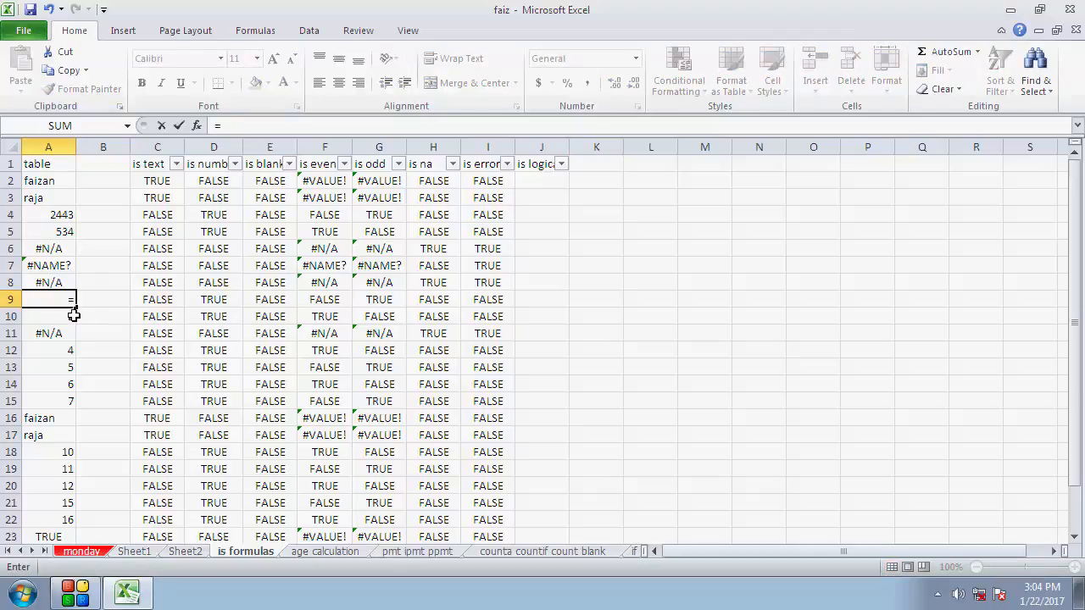
{"action": "type", "text": "100>90"}
{"action": "key", "text": "Return"}
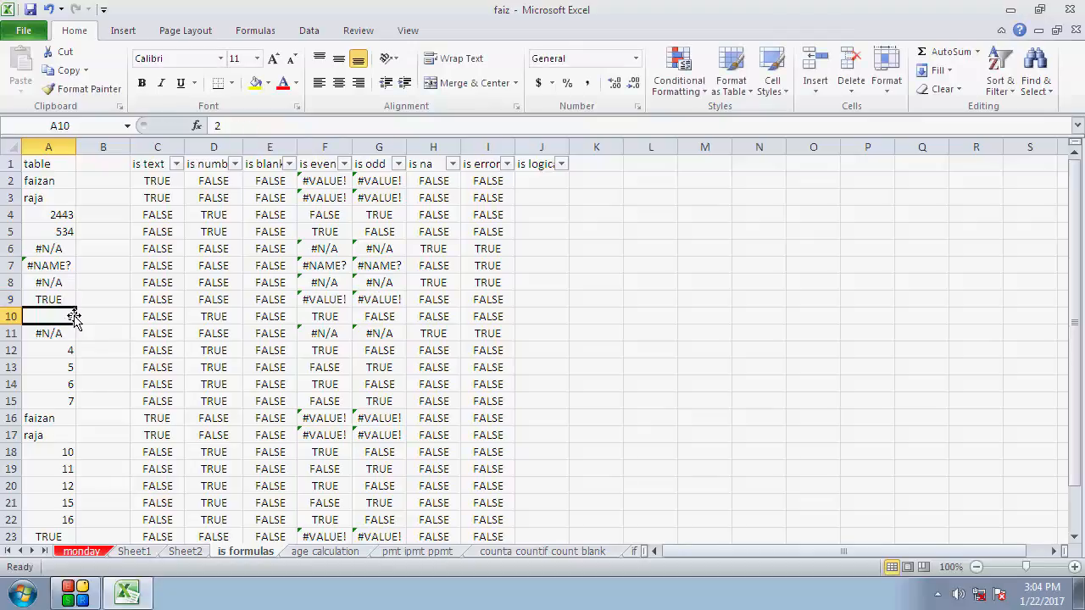
{"action": "left_click", "coordinate": [50, 301]}
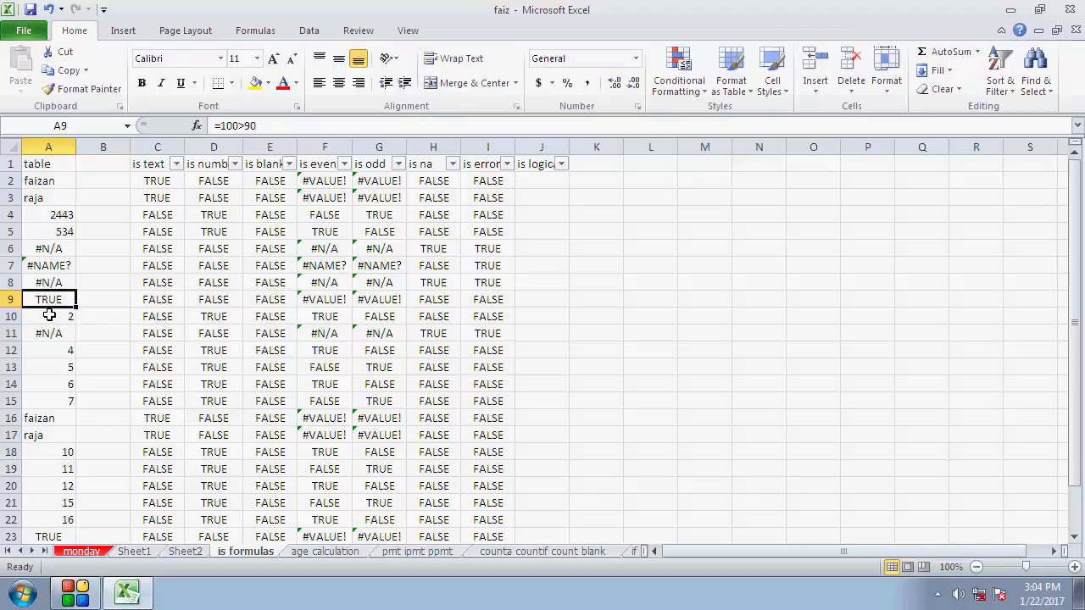
Step: Enter the formula =ISLOGICAL(A2) in cell J2 of the "is logical" column
{"action": "left_click", "coordinate": [547, 185]}
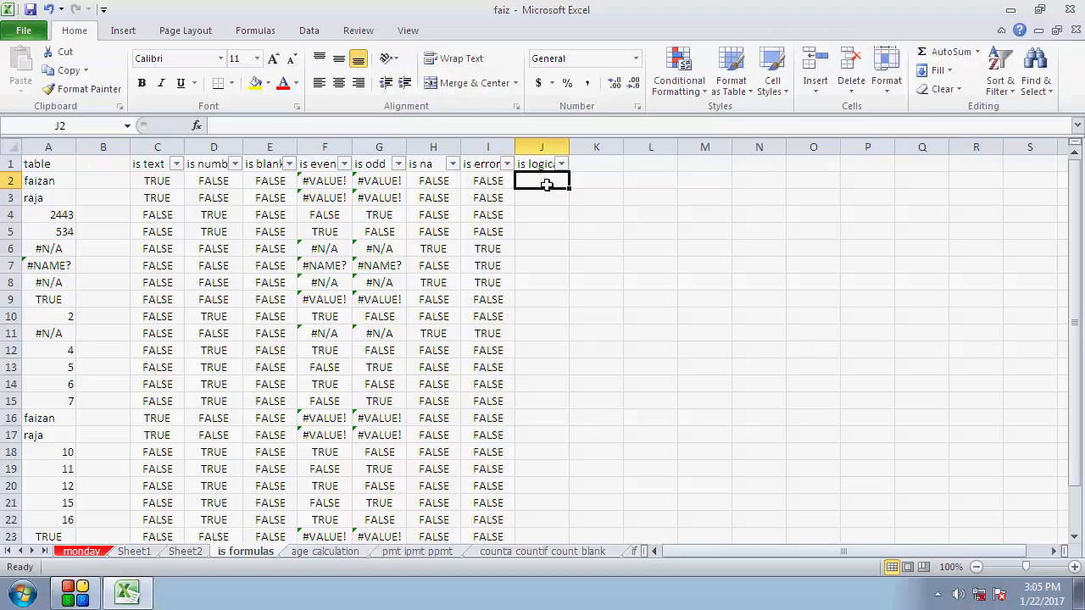
{"action": "type", "text": "="}
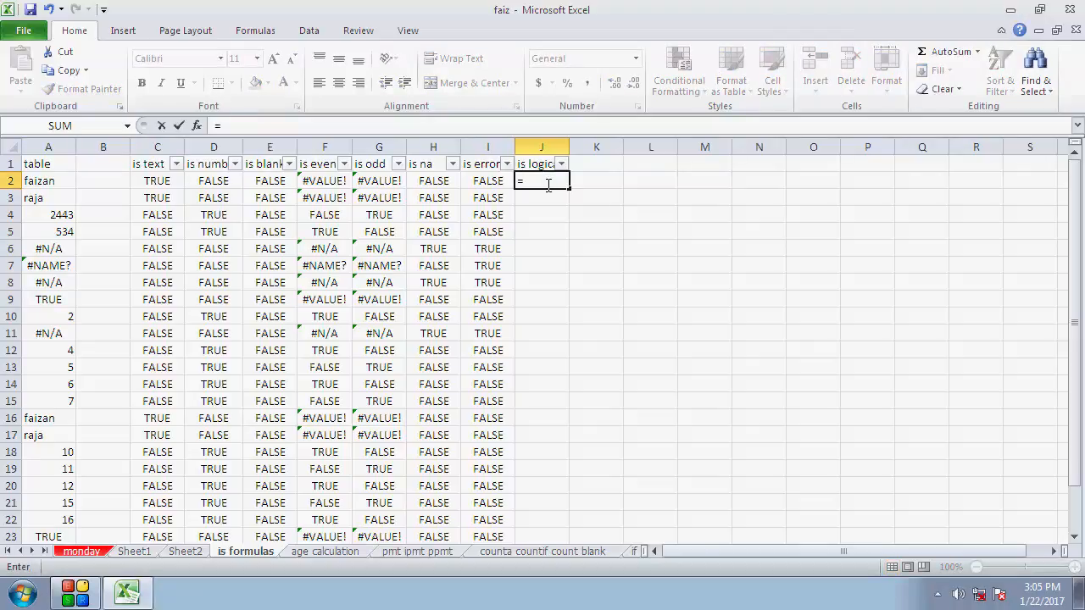
{"action": "type", "text": "isl"}
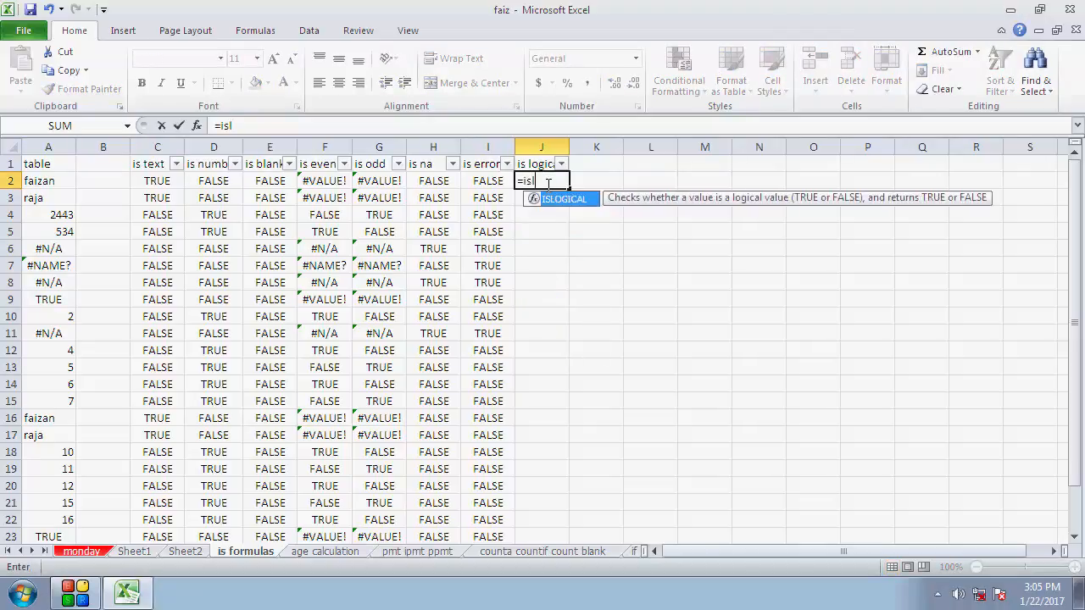
{"action": "type", "text": "ogical("}
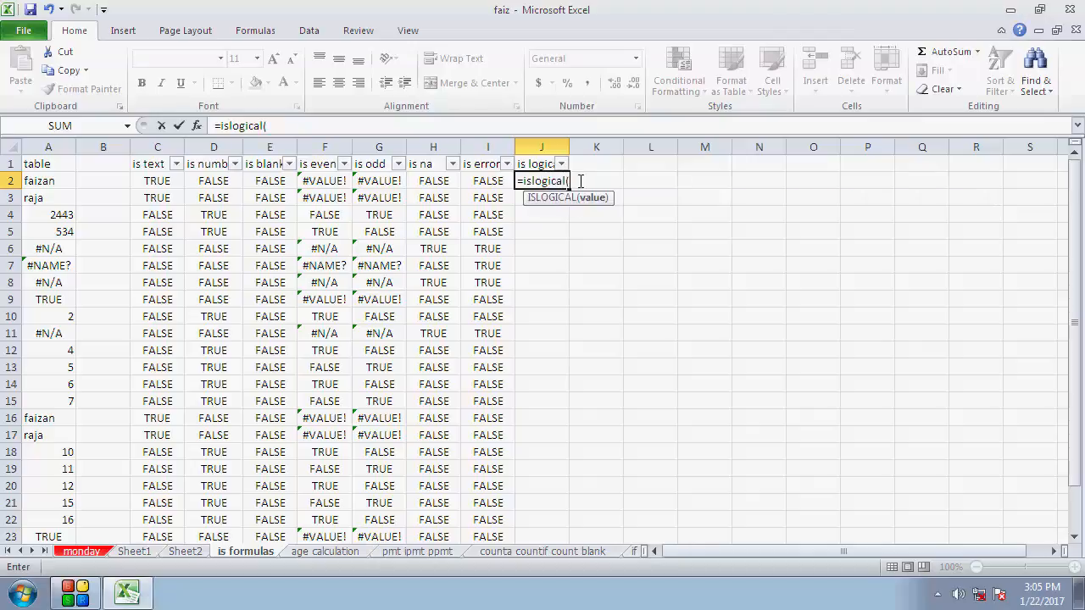
{"action": "left_click", "coordinate": [61, 176]}
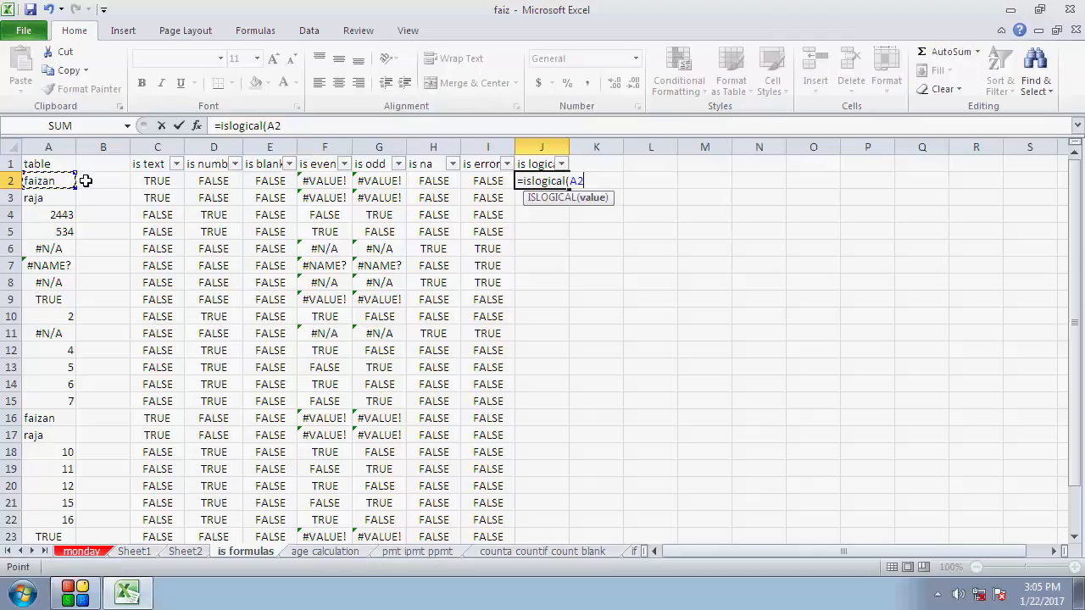
{"action": "type", "text": ")"}
{"action": "key", "text": "Return"}
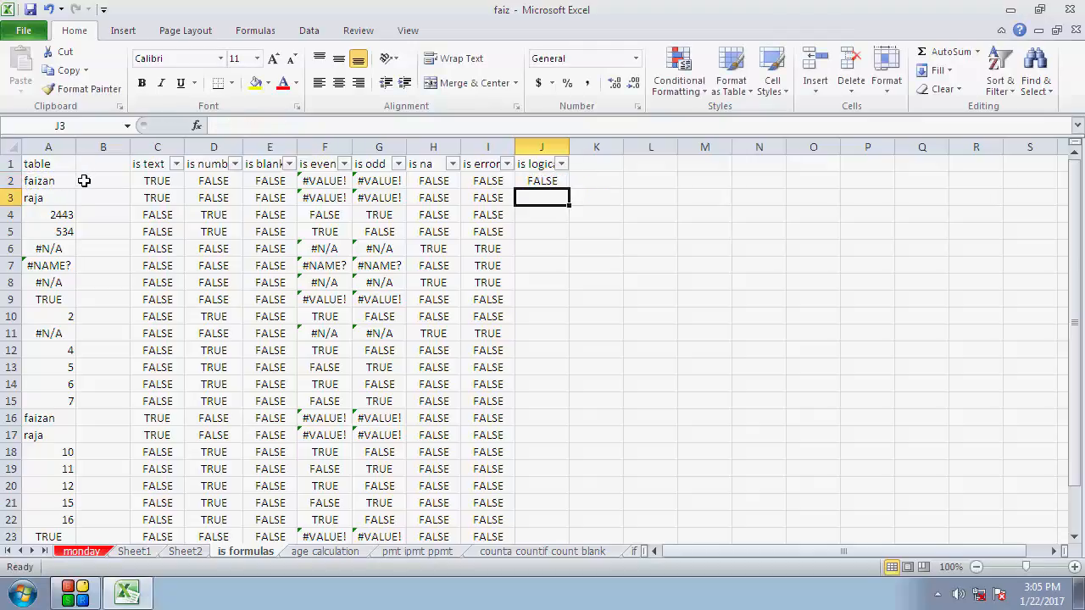
Step: Fill the ISLOGICAL formula from J2 down the "is logical" column through row 24 and check J23 and J9
{"action": "left_click", "coordinate": [548, 180]}
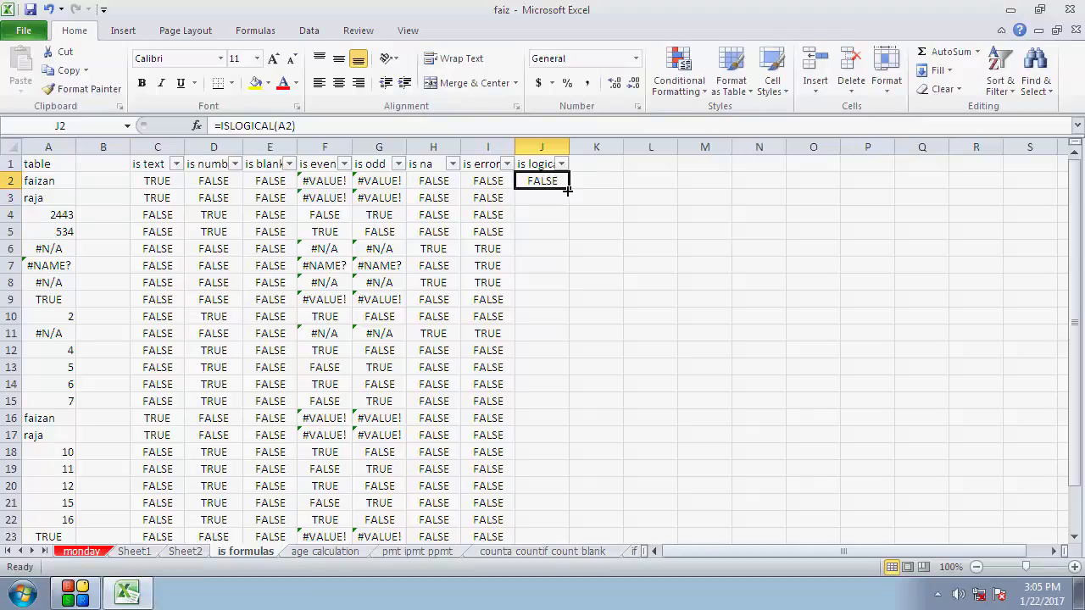
{"action": "left_click_drag", "start_coordinate": [570, 192], "coordinate": [556, 522]}
{"action": "left_click", "coordinate": [551, 503]}
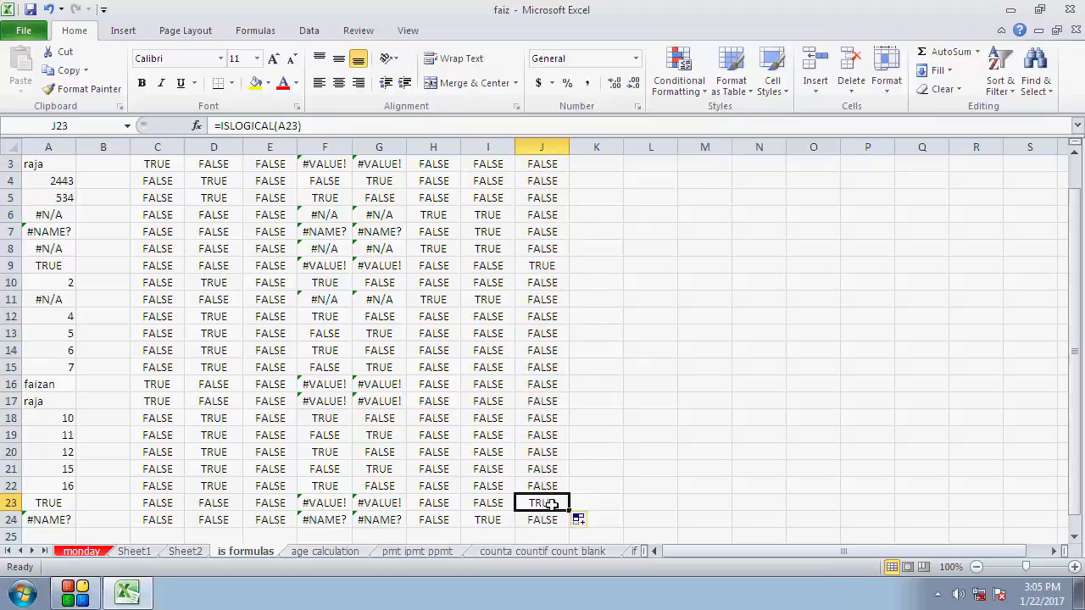
{"action": "scroll", "coordinate": [542, 276], "scroll_direction": "up", "scroll_amount": 1}
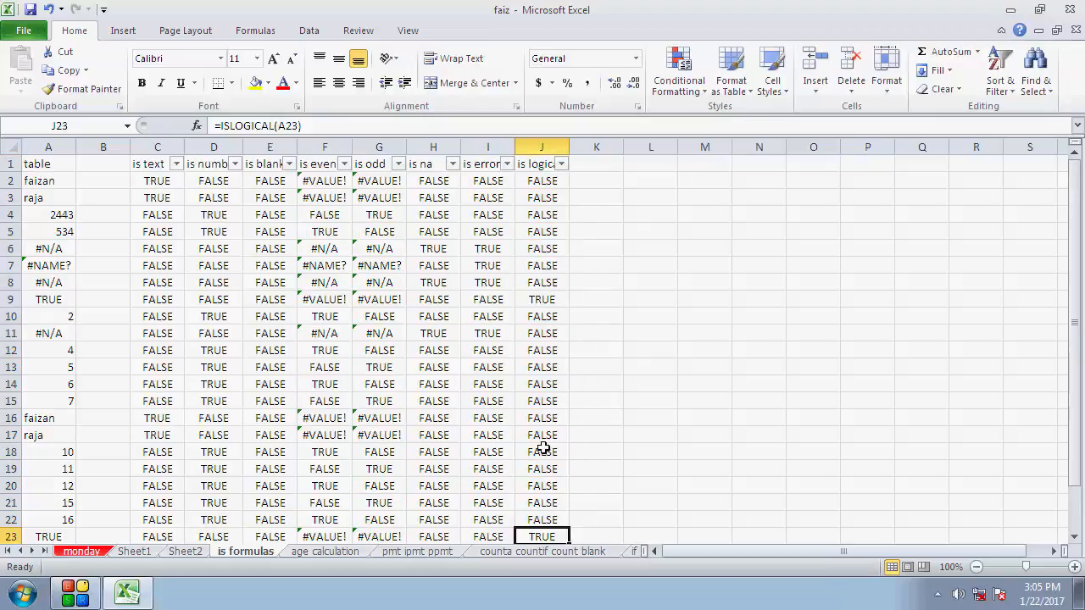
{"action": "left_click", "coordinate": [543, 301]}
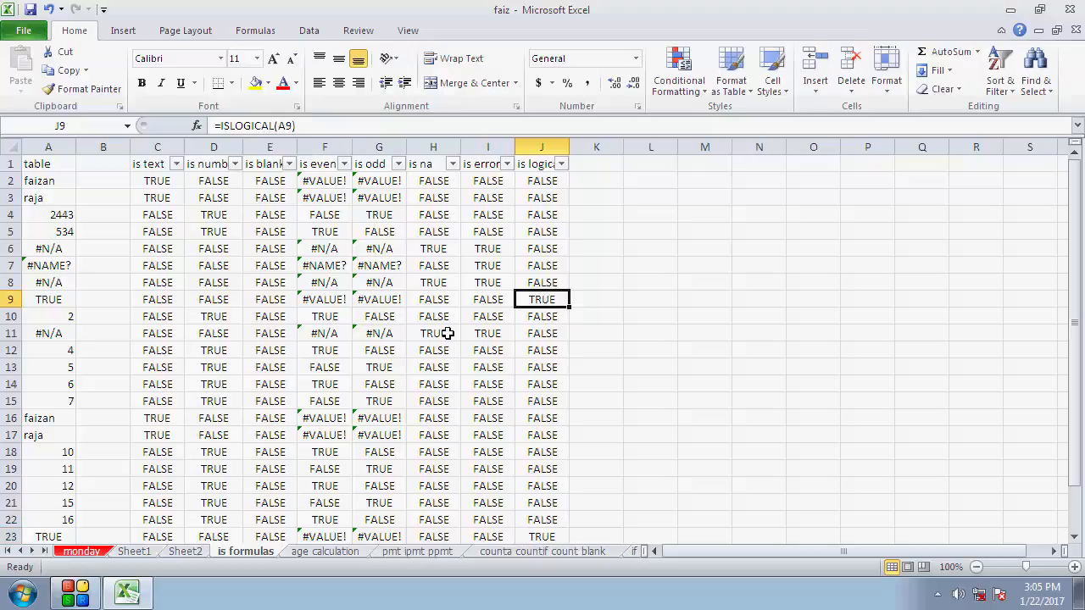
Step: Filter the "is logical" column to show only TRUE rows and inspect the comparison formulas in A9 and A23
{"action": "left_click", "coordinate": [561, 164]}
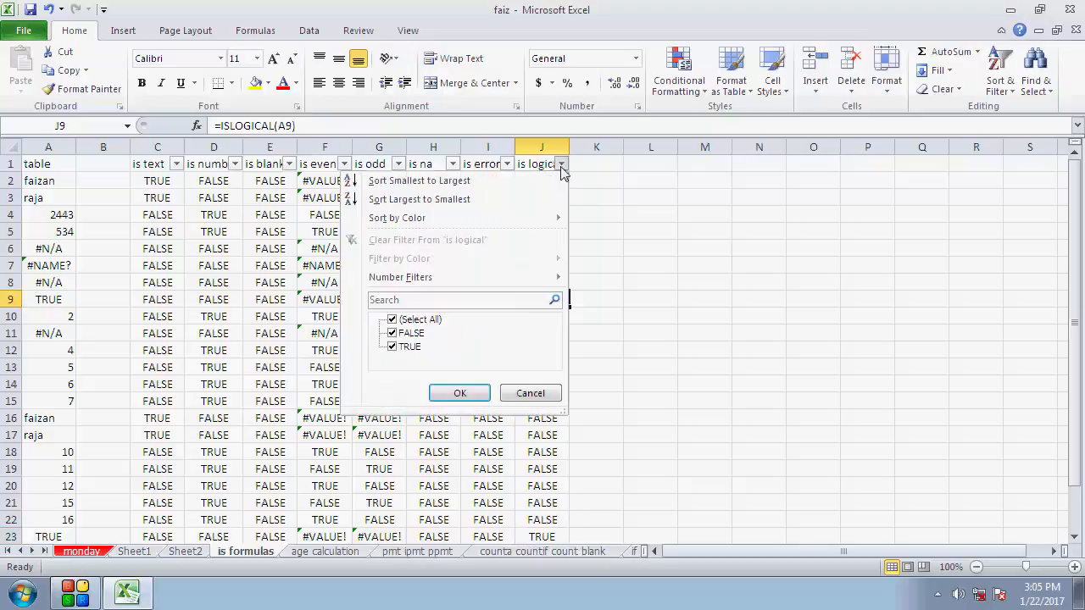
{"action": "left_click", "coordinate": [392, 320]}
{"action": "left_click", "coordinate": [393, 347]}
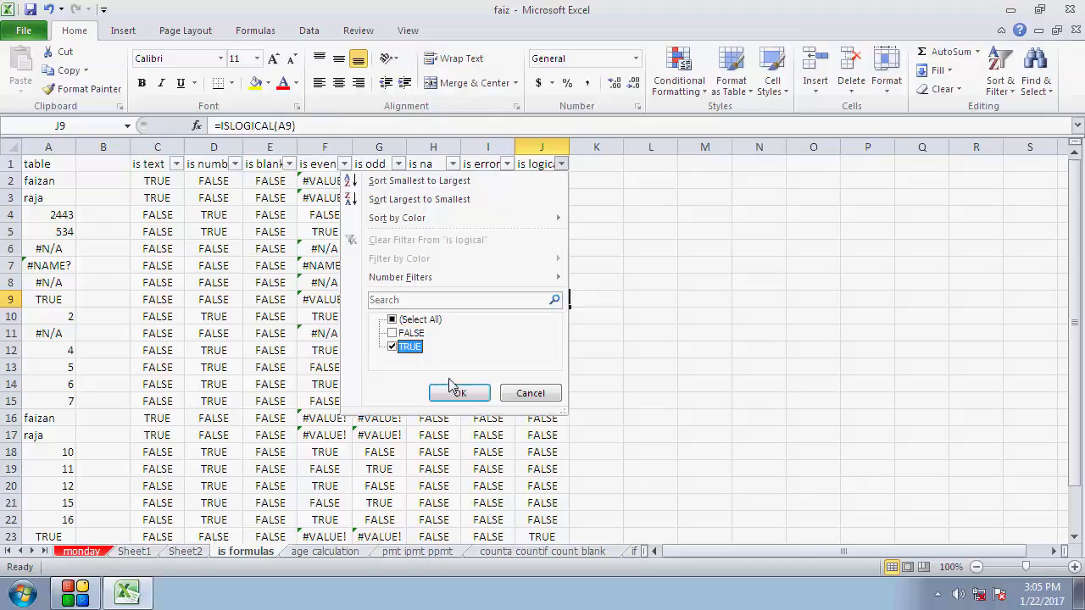
{"action": "left_click", "coordinate": [458, 393]}
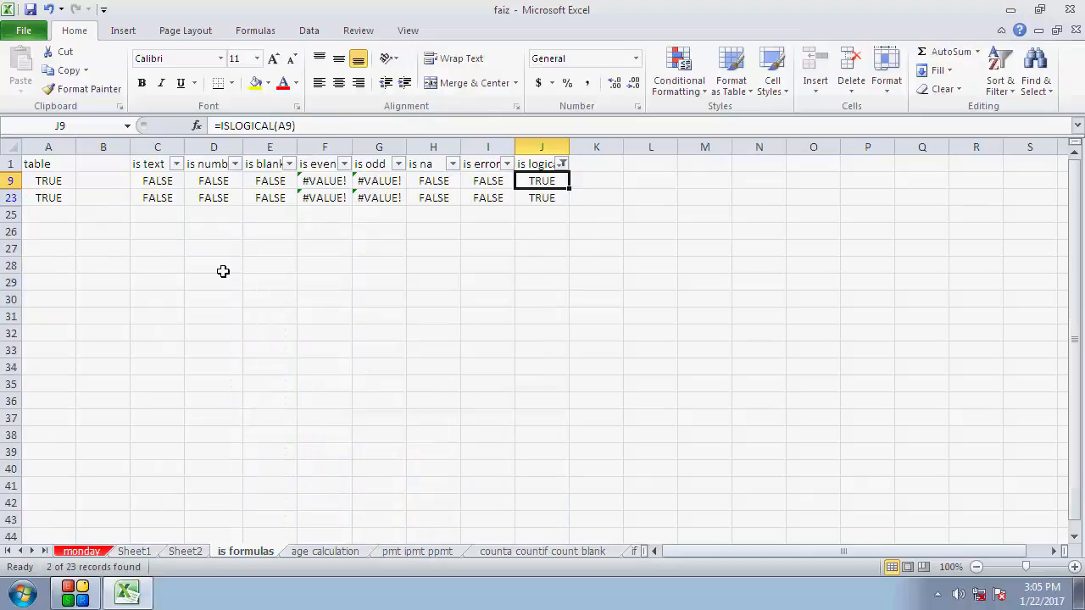
{"action": "left_click_drag", "start_coordinate": [48, 181], "coordinate": [537, 194]}
{"action": "left_click", "coordinate": [70, 180]}
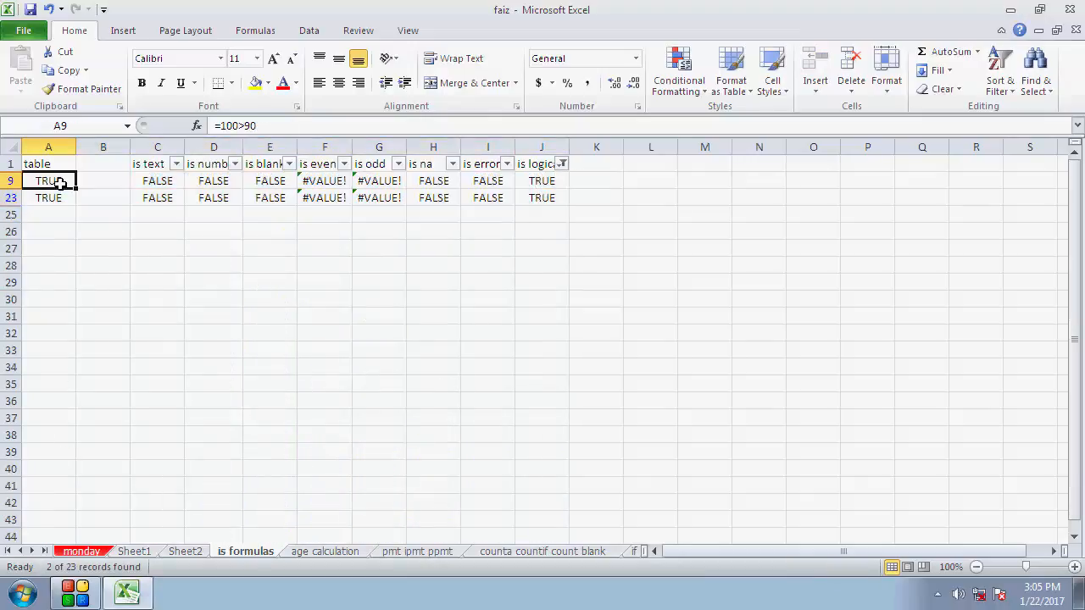
{"action": "left_click", "coordinate": [58, 196]}
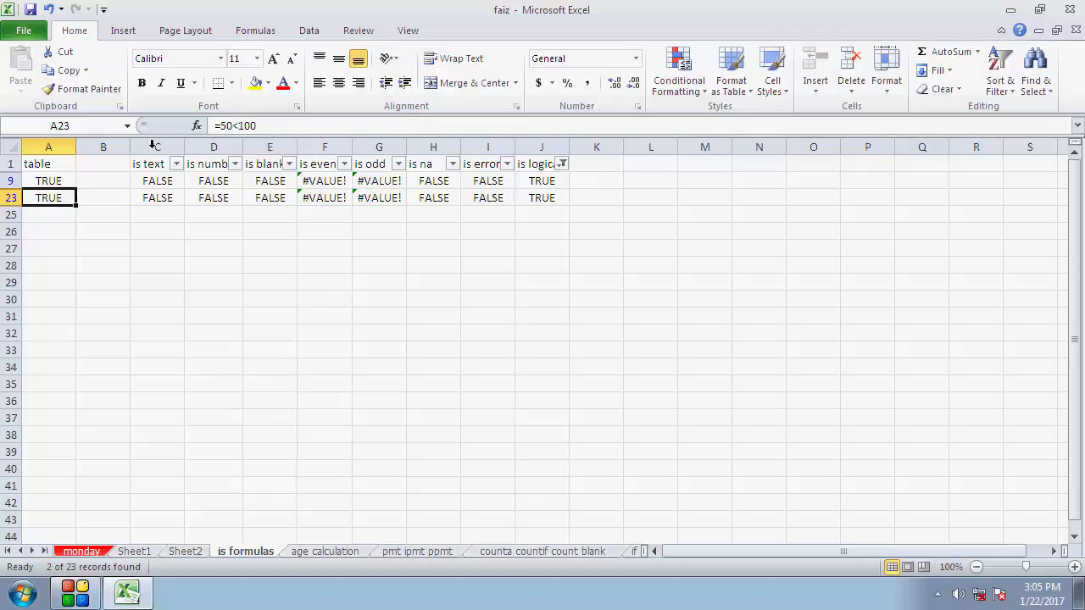
{"action": "left_click", "coordinate": [47, 179]}
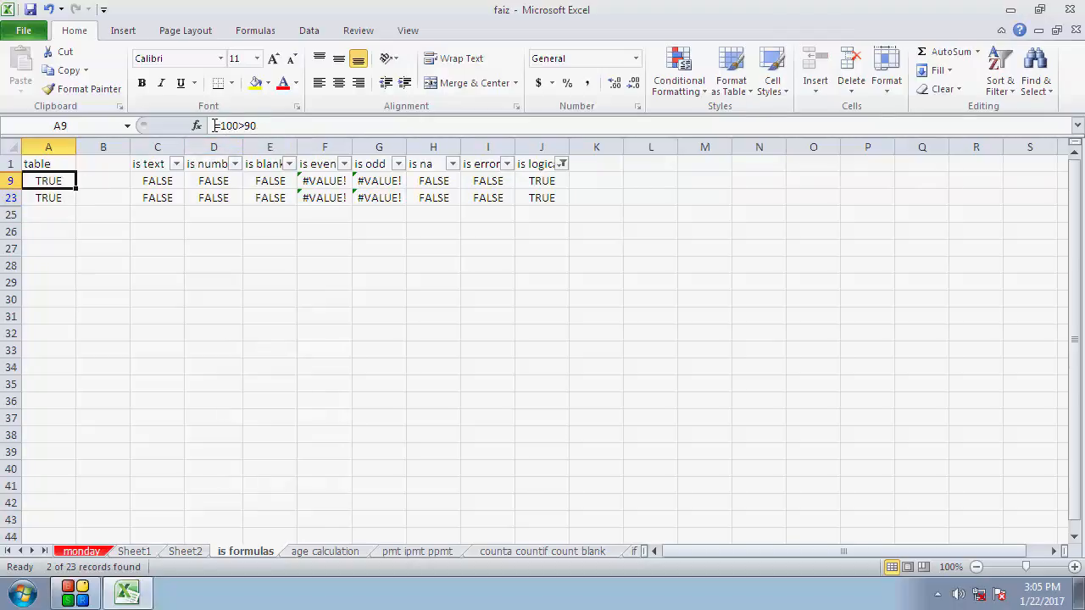
{"action": "left_click", "coordinate": [147, 267]}
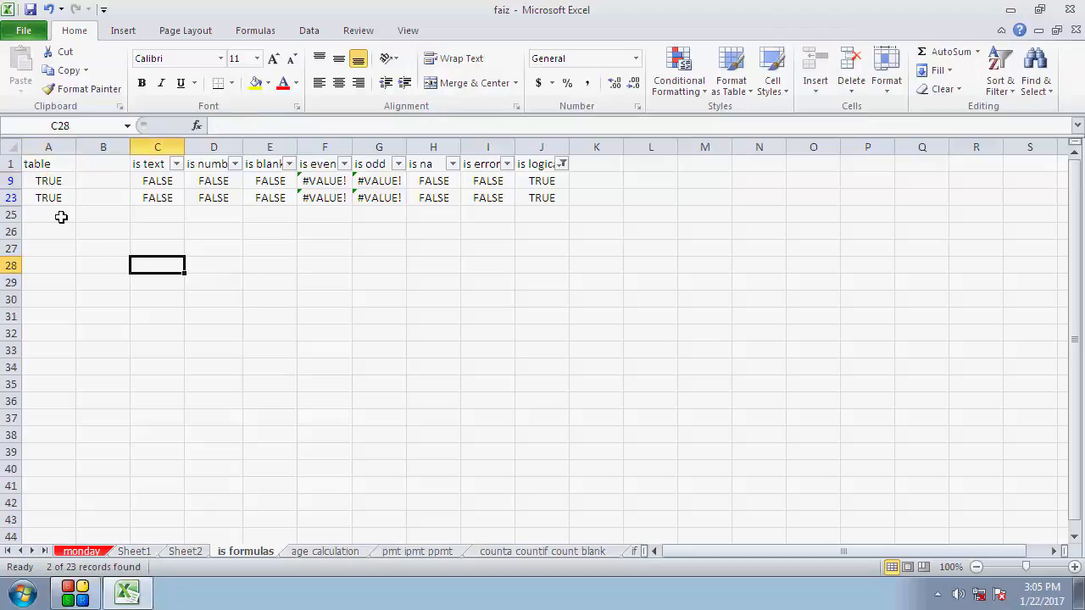
Step: Change the comparison formula in table cell A23 to =50>100 and check the ISLOGICAL formula in J23
{"action": "double_click", "coordinate": [56, 197]}
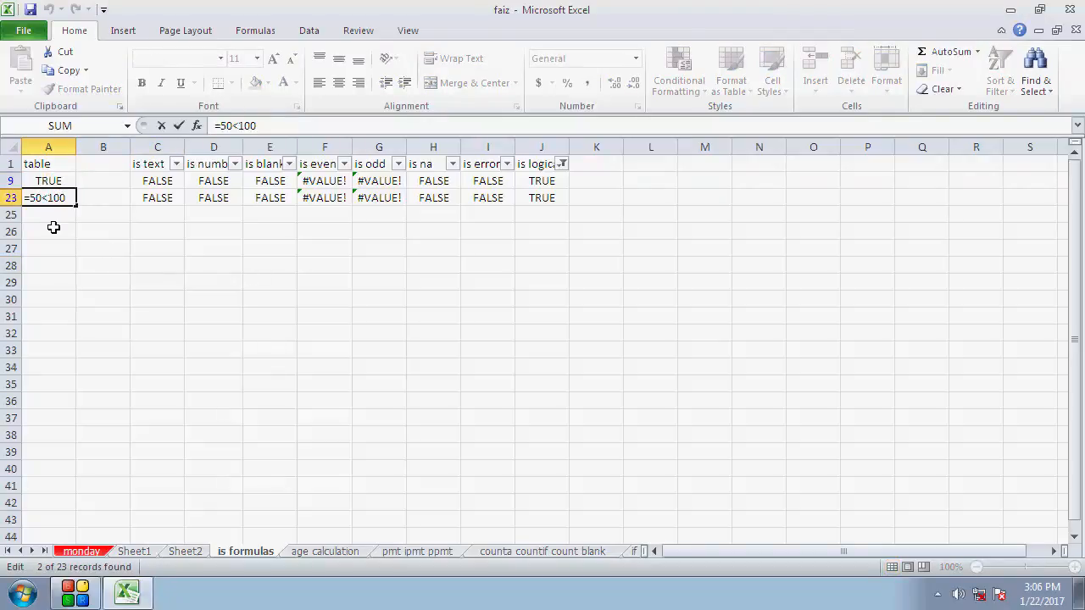
{"action": "key", "text": "BackSpace"}
{"action": "type", "text": ","}
{"action": "key", "text": "BackSpace"}
{"action": "type", "text": ">"}
{"action": "key", "text": "Return"}
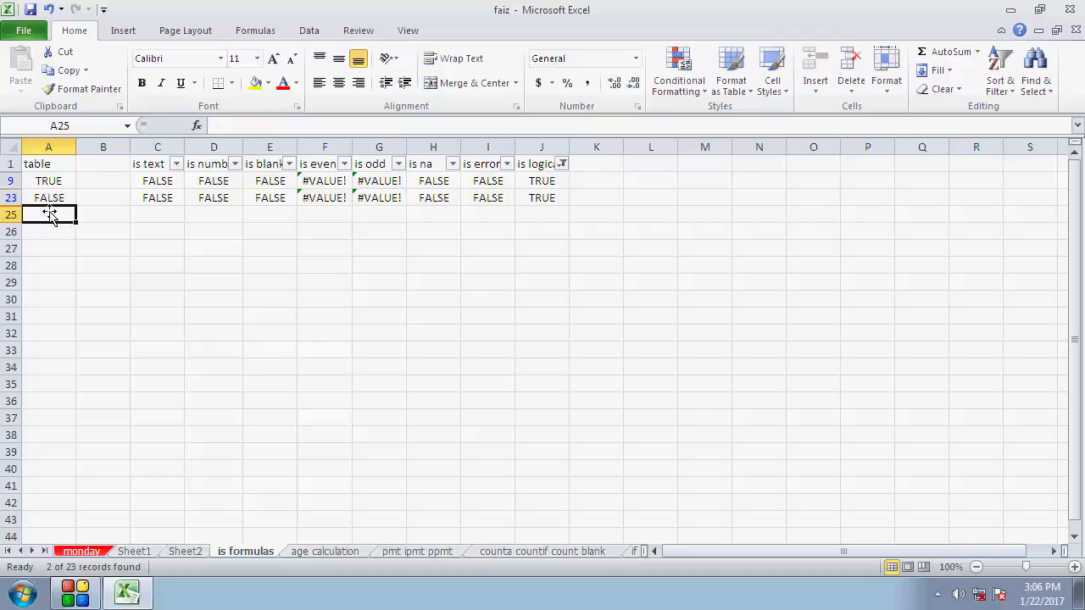
{"action": "left_click", "coordinate": [49, 193]}
{"action": "left_click", "coordinate": [539, 205]}
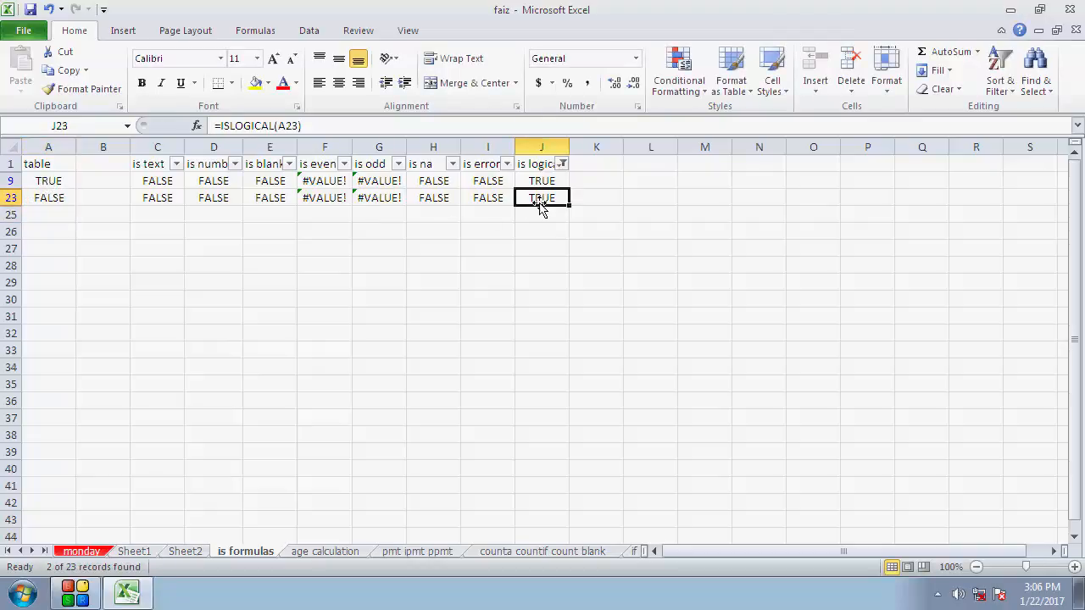
Step: Restore all rows in the "is logical" column's filter by selecting every value
{"action": "left_click", "coordinate": [562, 164]}
{"action": "left_click", "coordinate": [397, 323]}
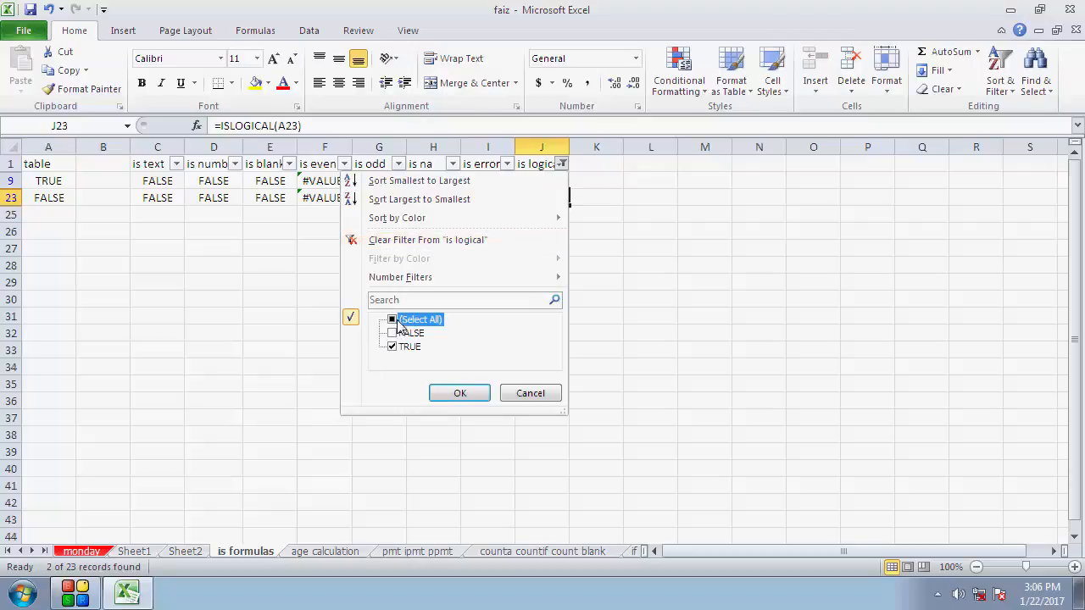
{"action": "left_click", "coordinate": [471, 397]}
{"action": "left_click", "coordinate": [612, 330]}
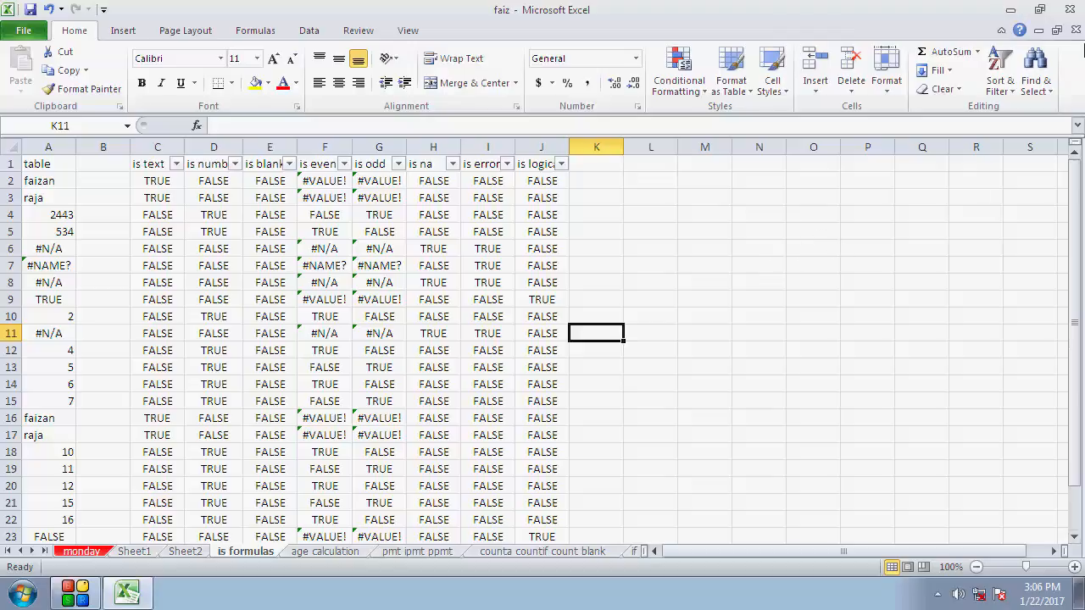
Step: Close the workbook and save the changes made to it
{"action": "left_click", "coordinate": [1070, 12]}
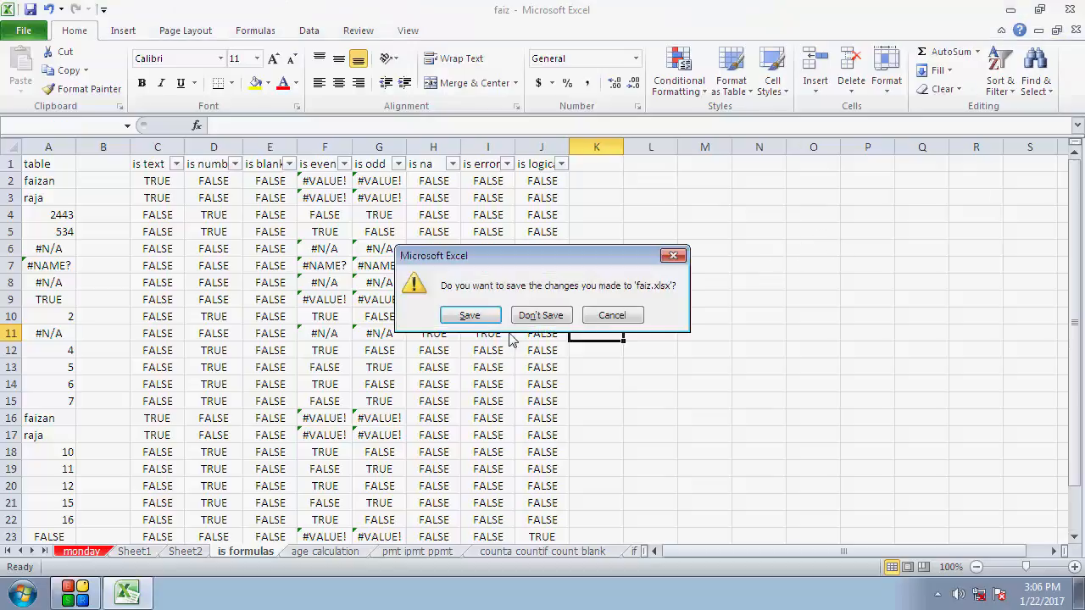
{"action": "left_click", "coordinate": [484, 317]}
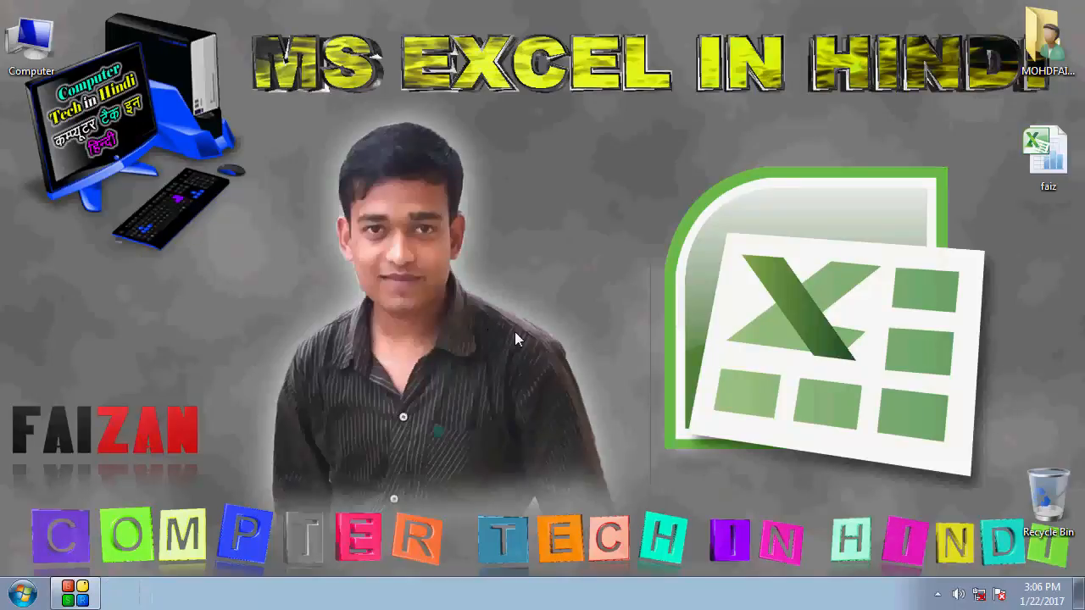